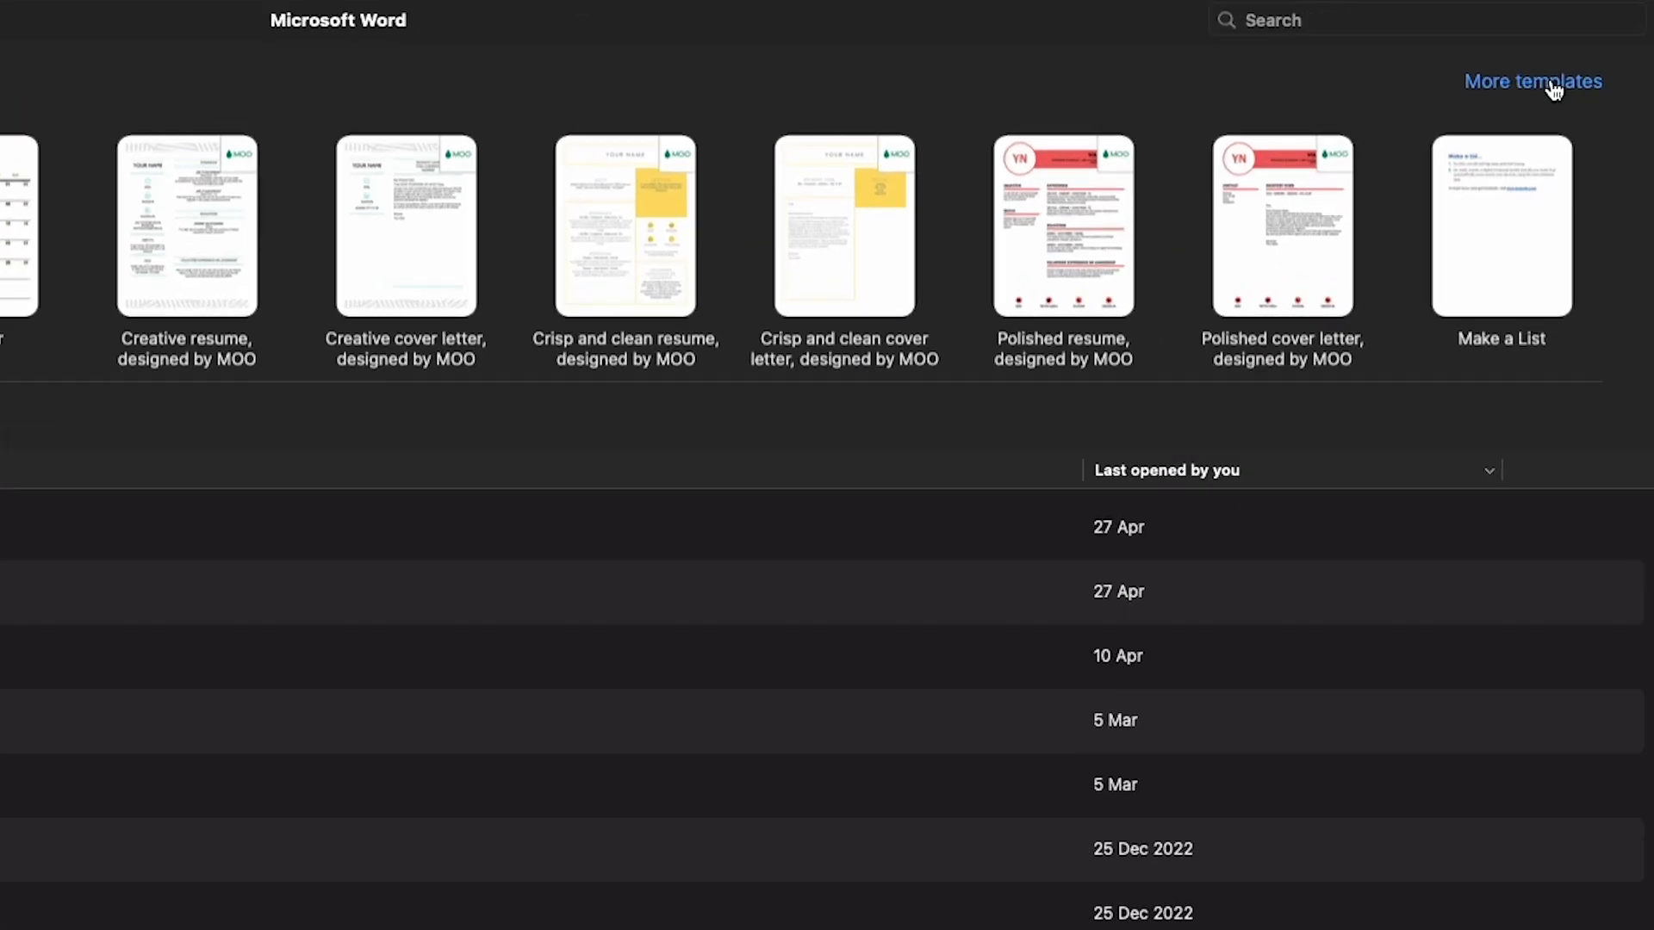
Open the full template gallery, try a 'plan' search, then clear the search text
left_click(1553, 83)
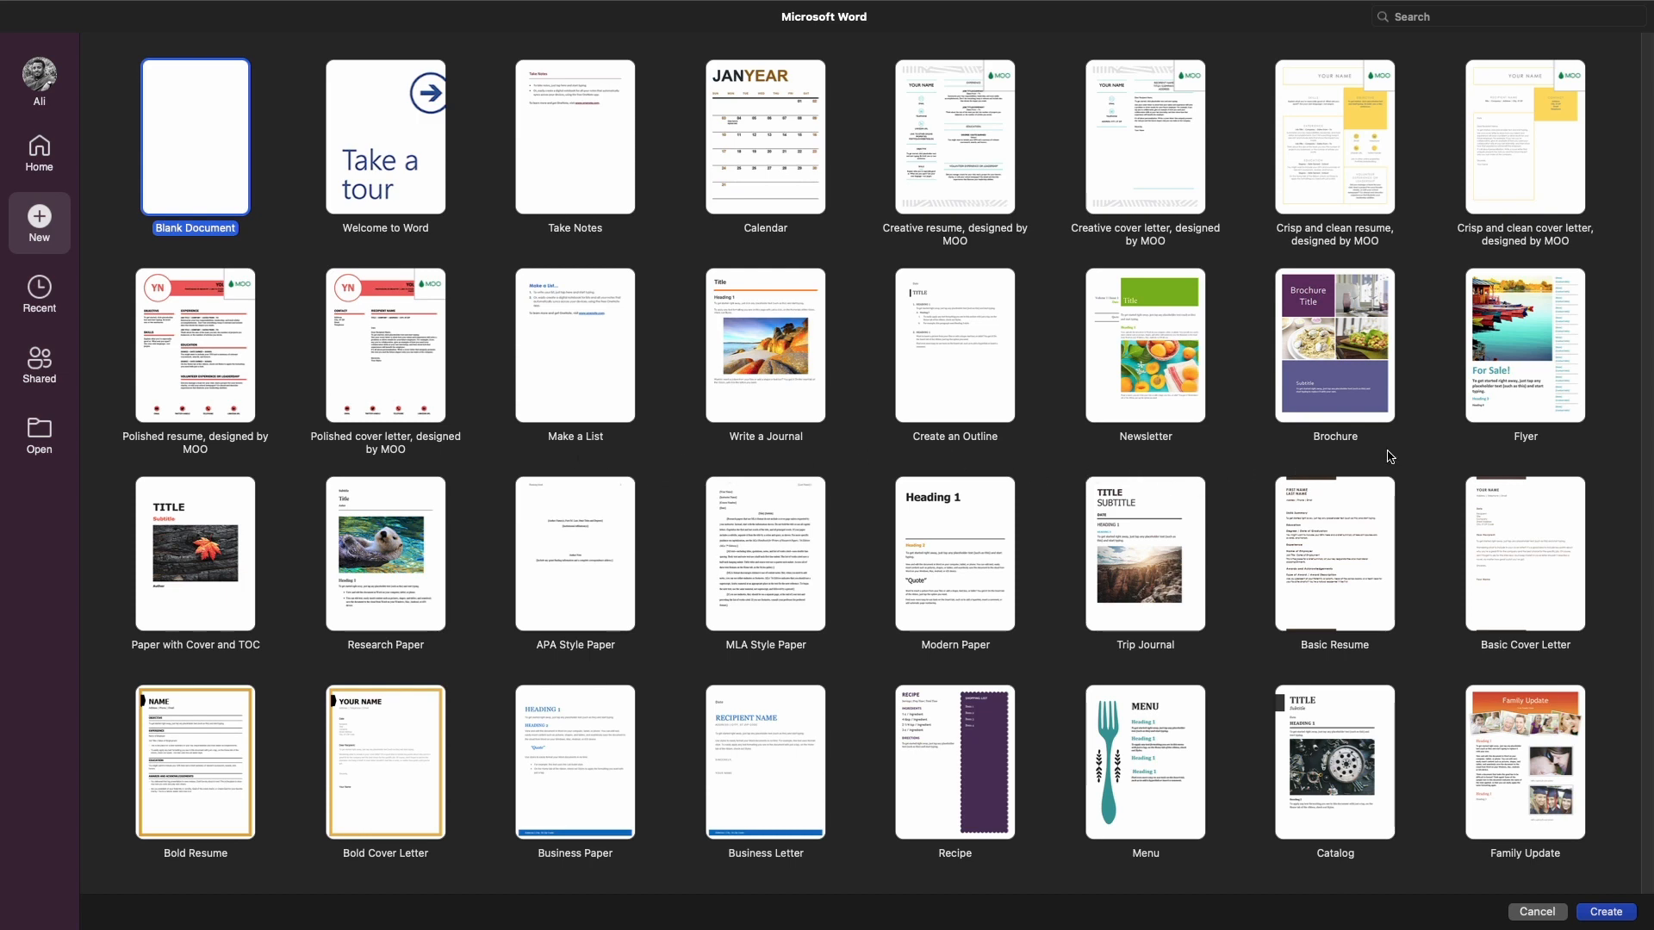
left_click(1477, 67)
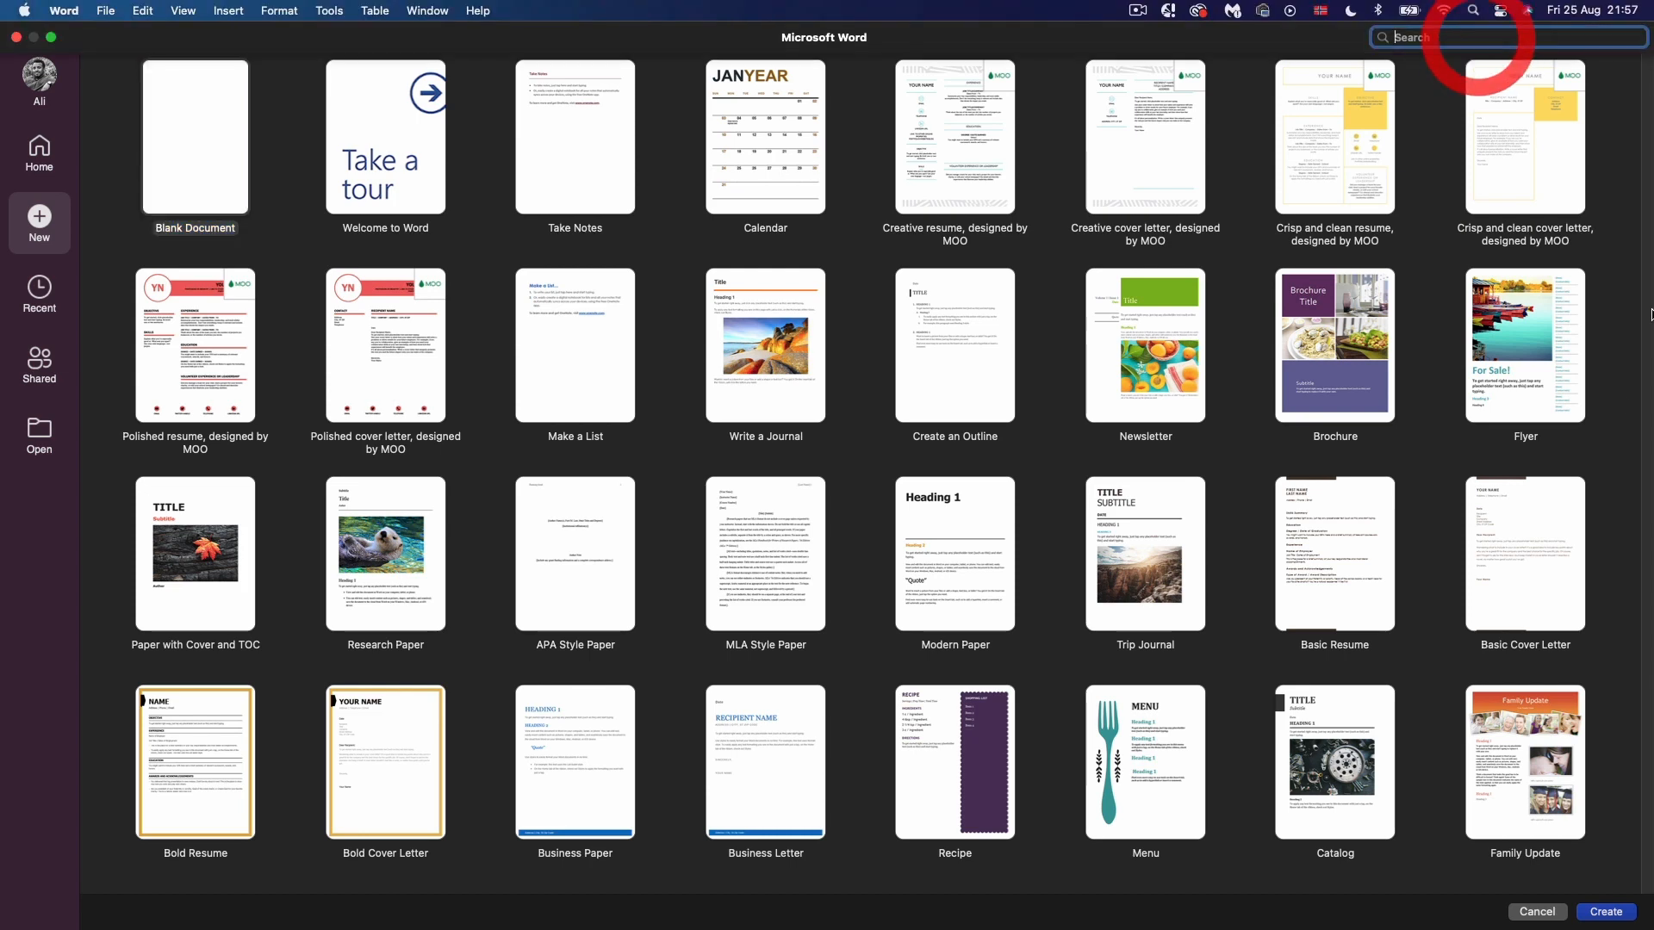
type("plan")
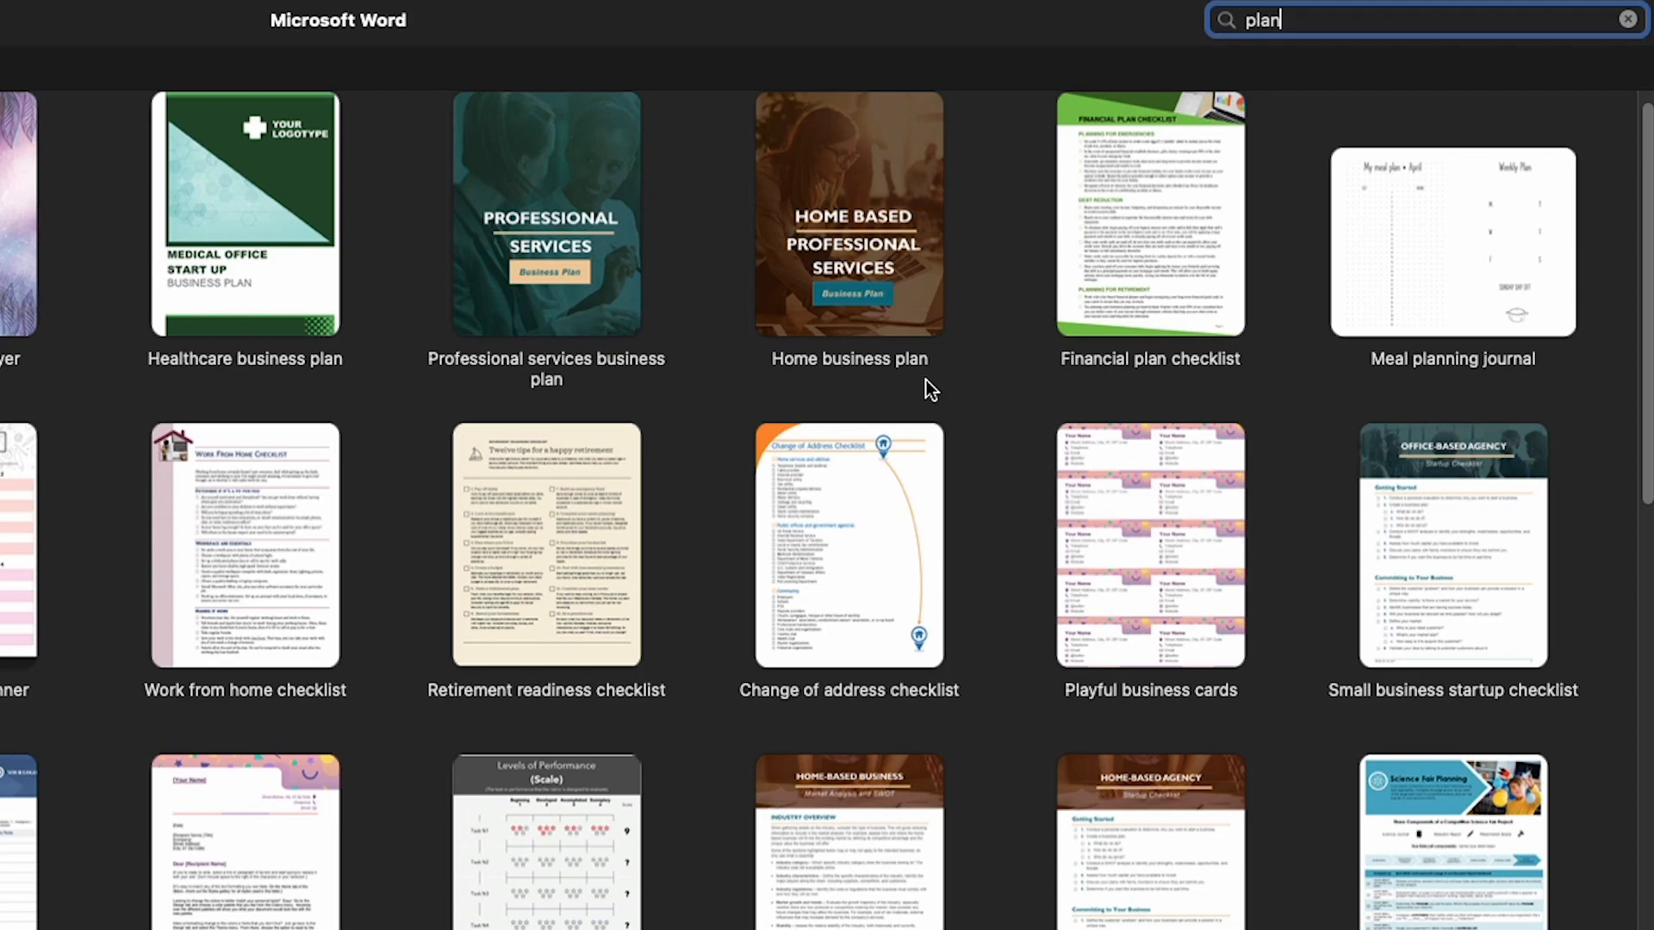
scroll(482, 855, "down", 10)
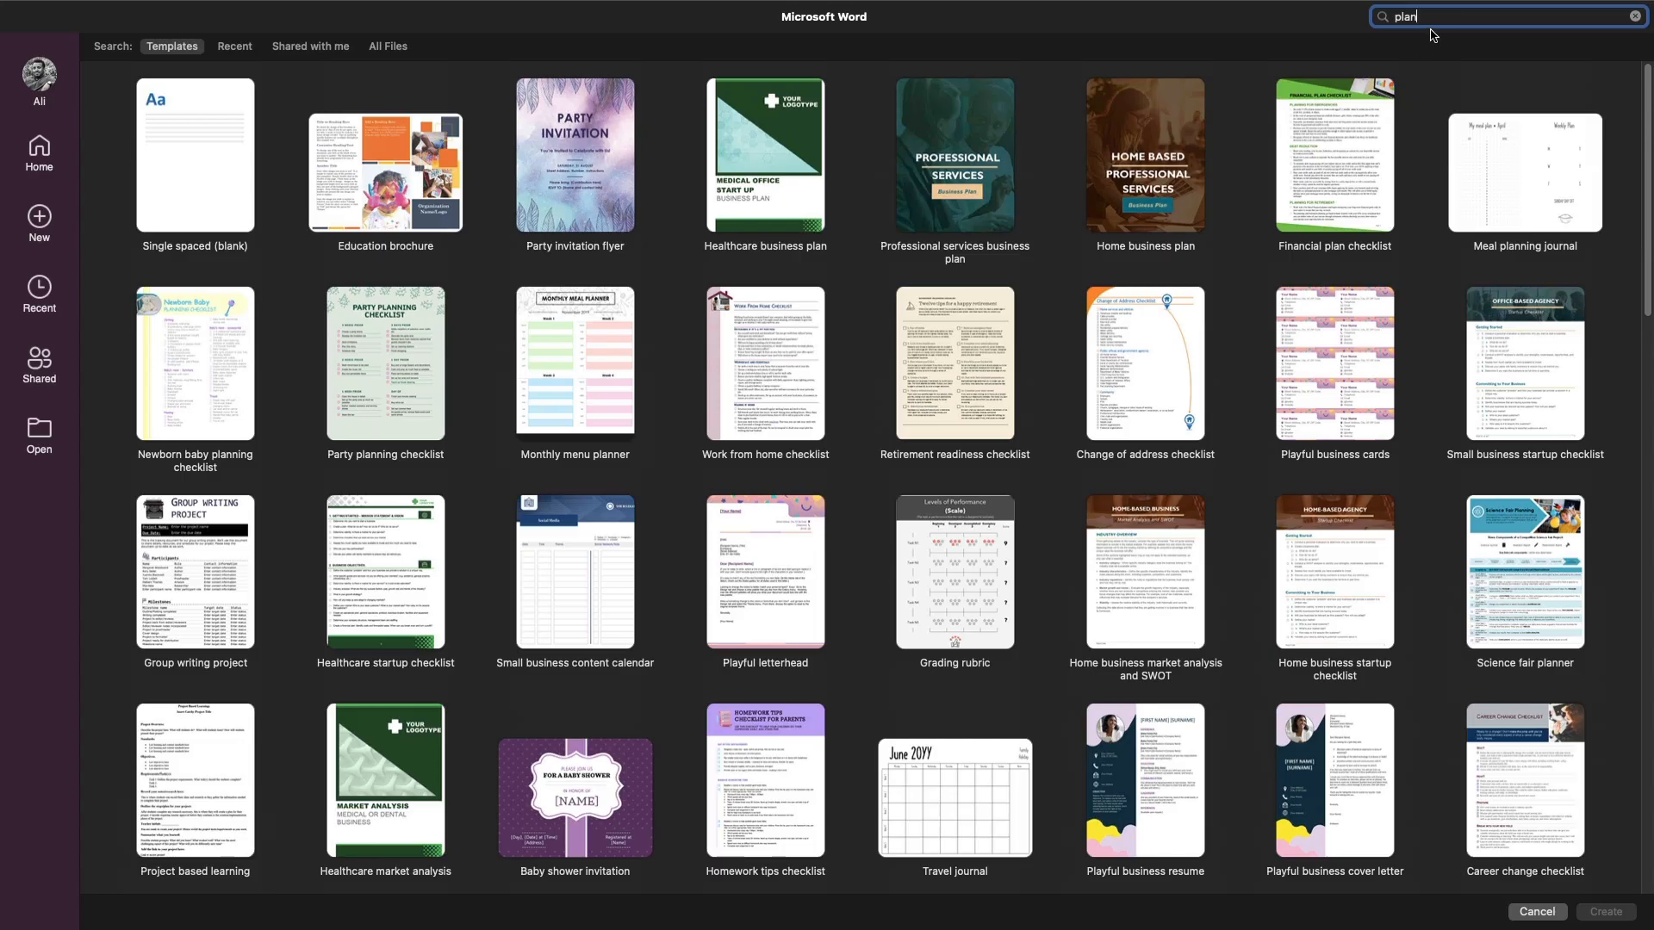
left_click(1429, 32)
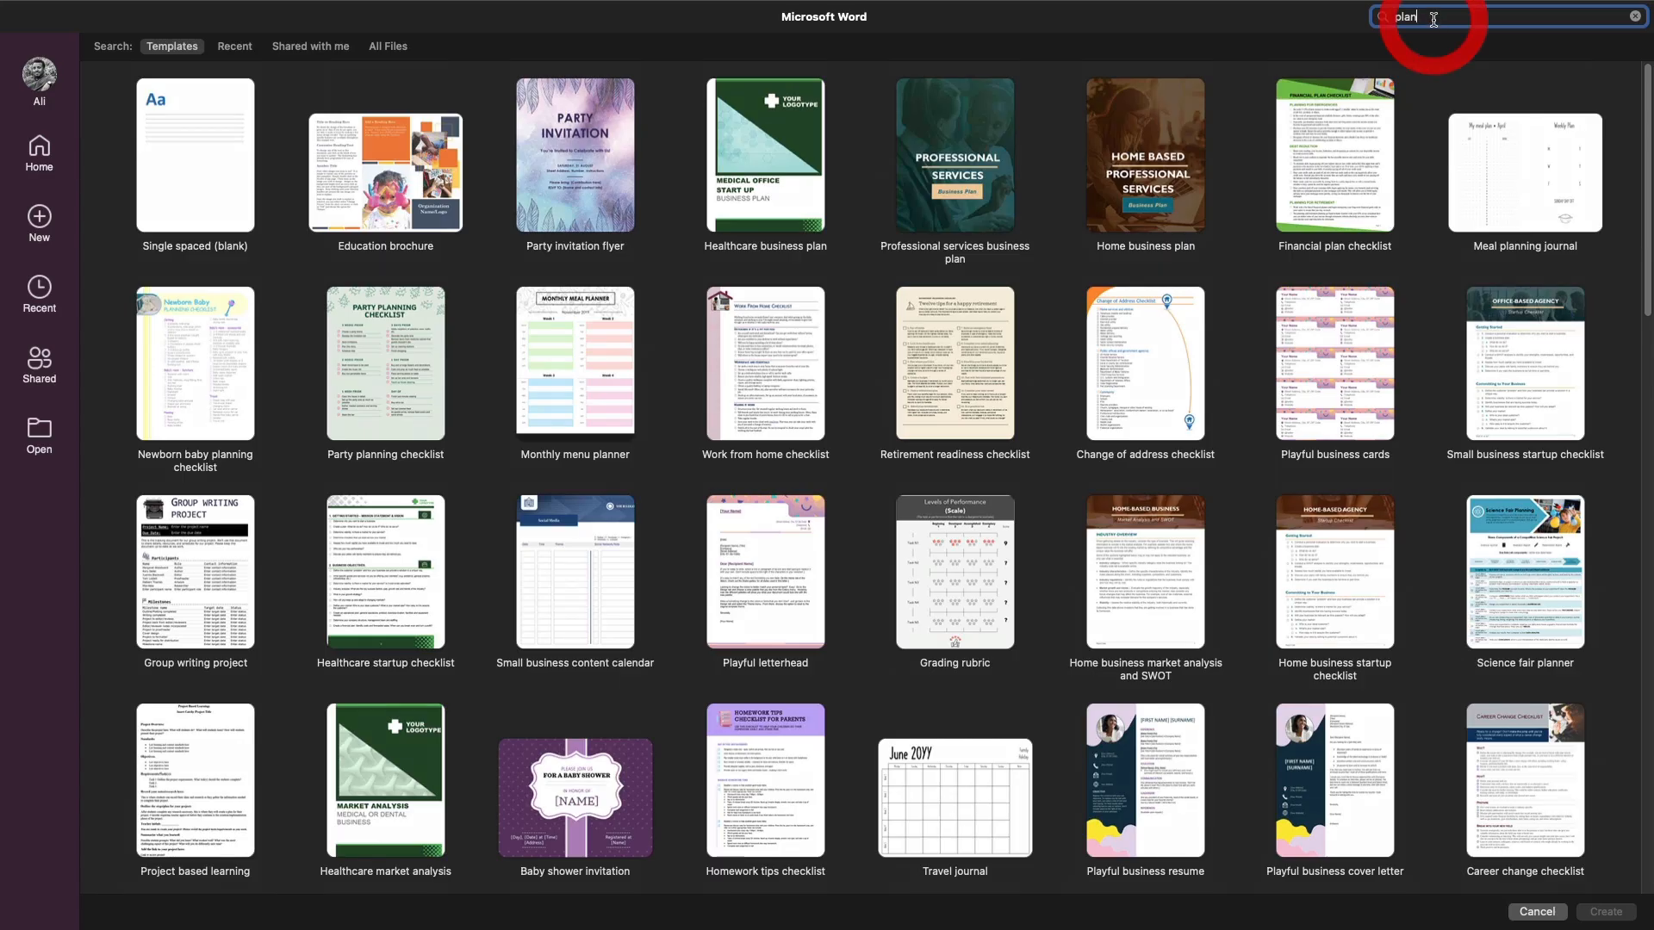
key("BackSpace")
key("BackSpace")
key("BackSpace")
key("BackSpace")
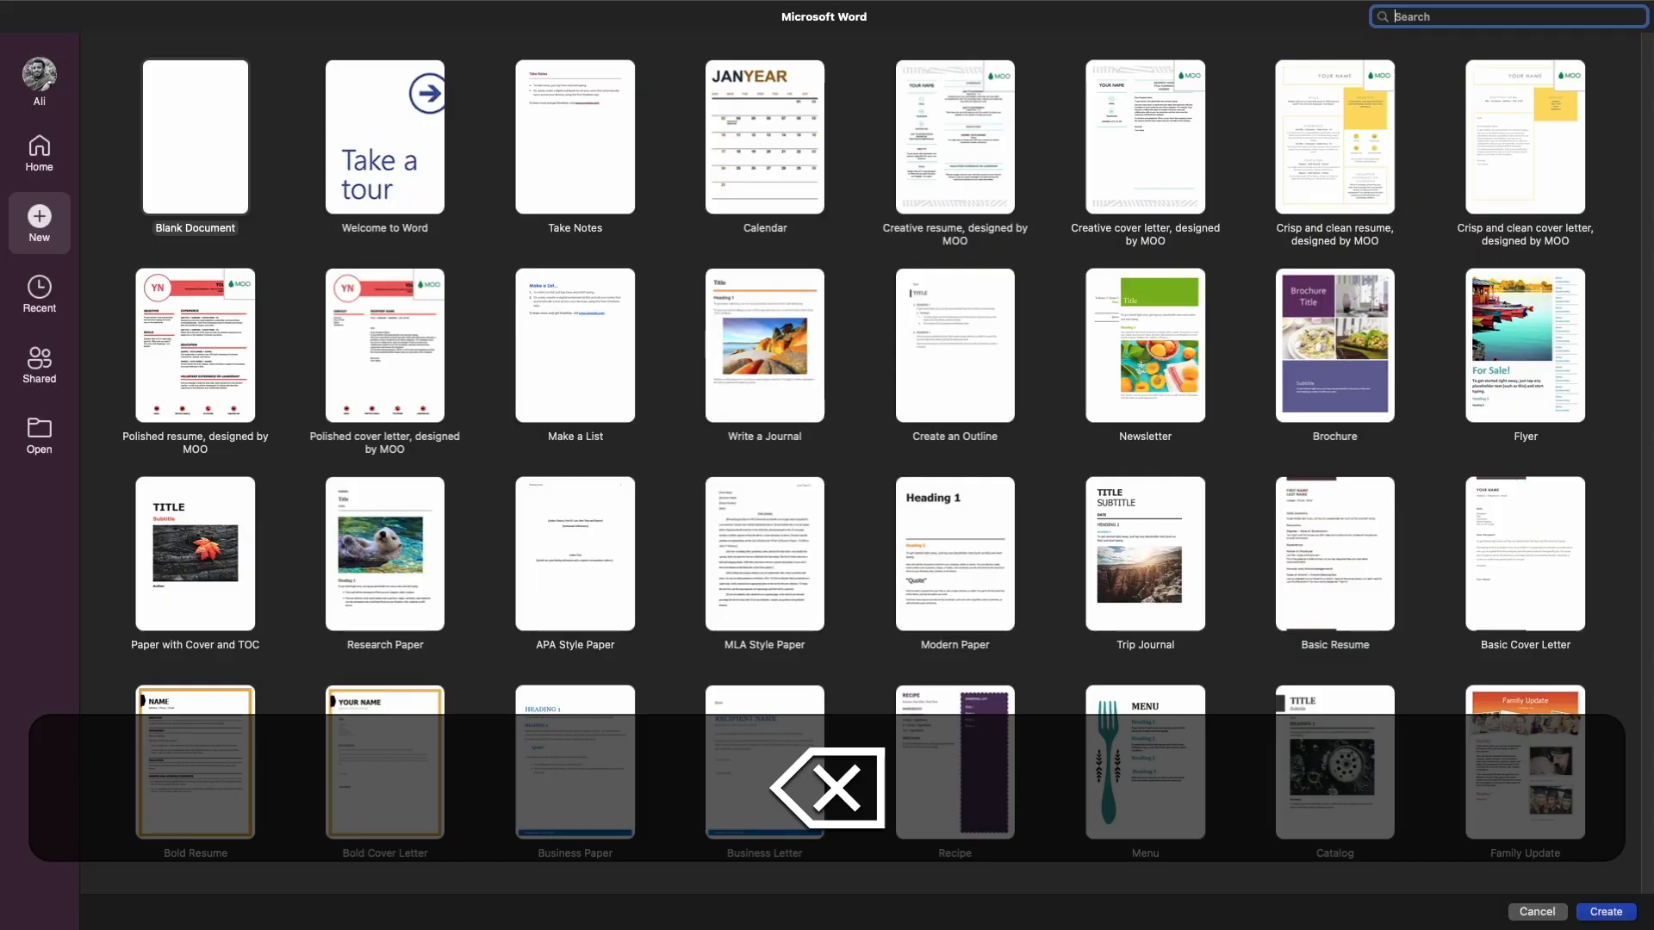
Search the templates for 'resu' and pick the Bold modern resume design
type("resu")
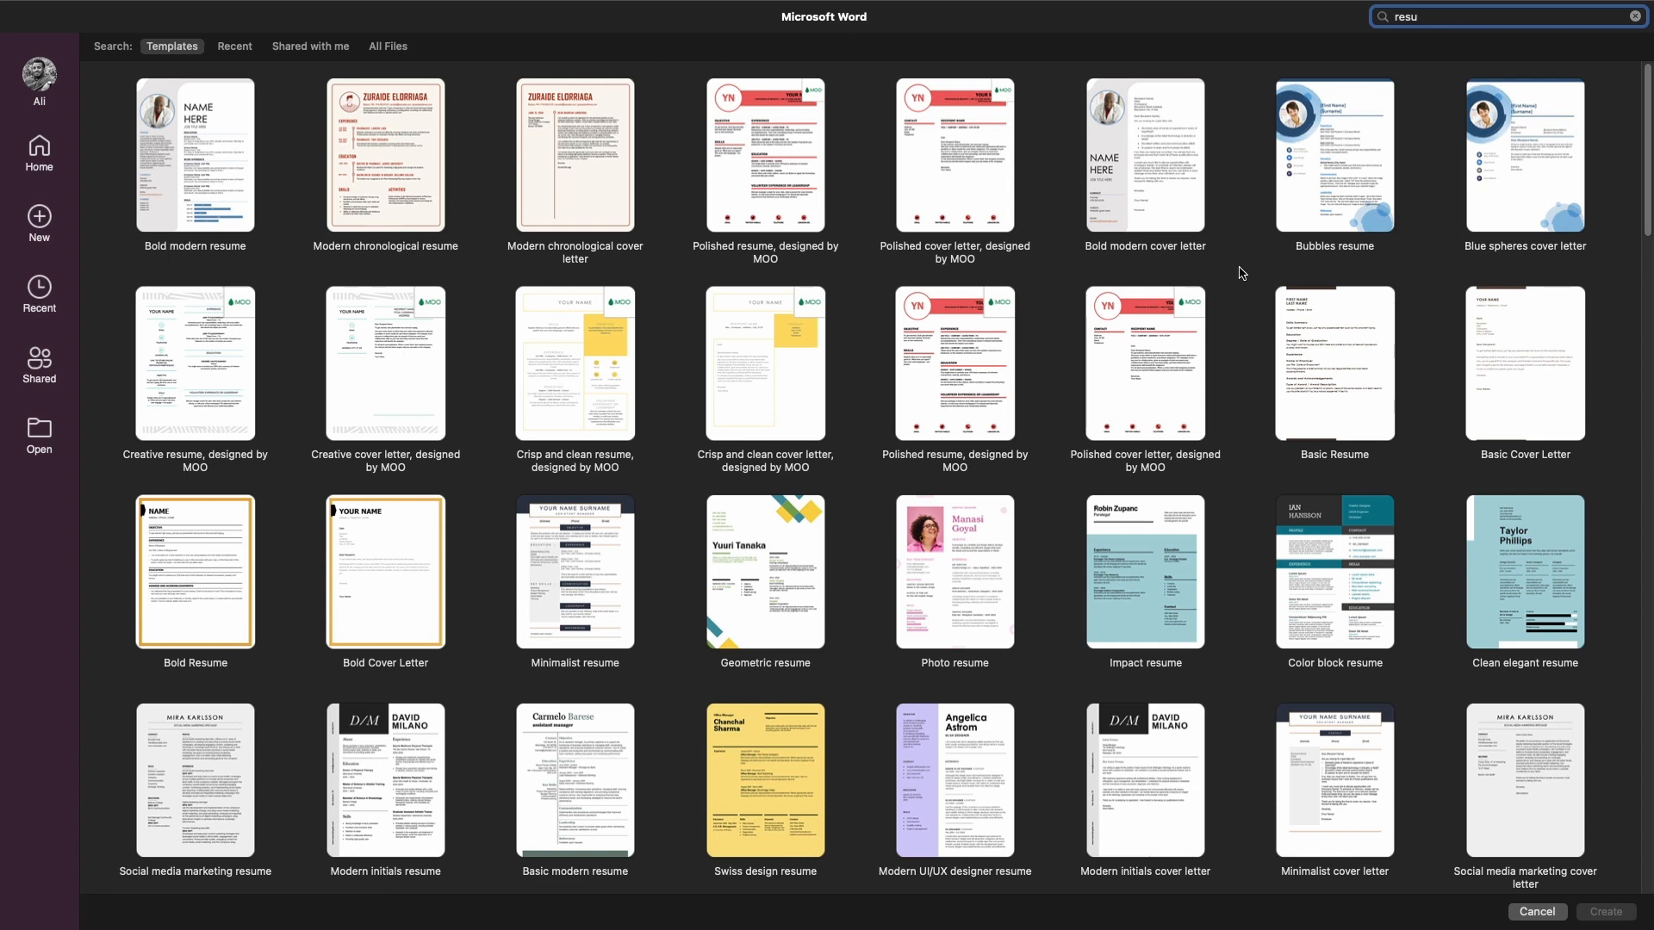
scroll(1240, 274, "down", 2)
scroll(999, 254, "down", 5)
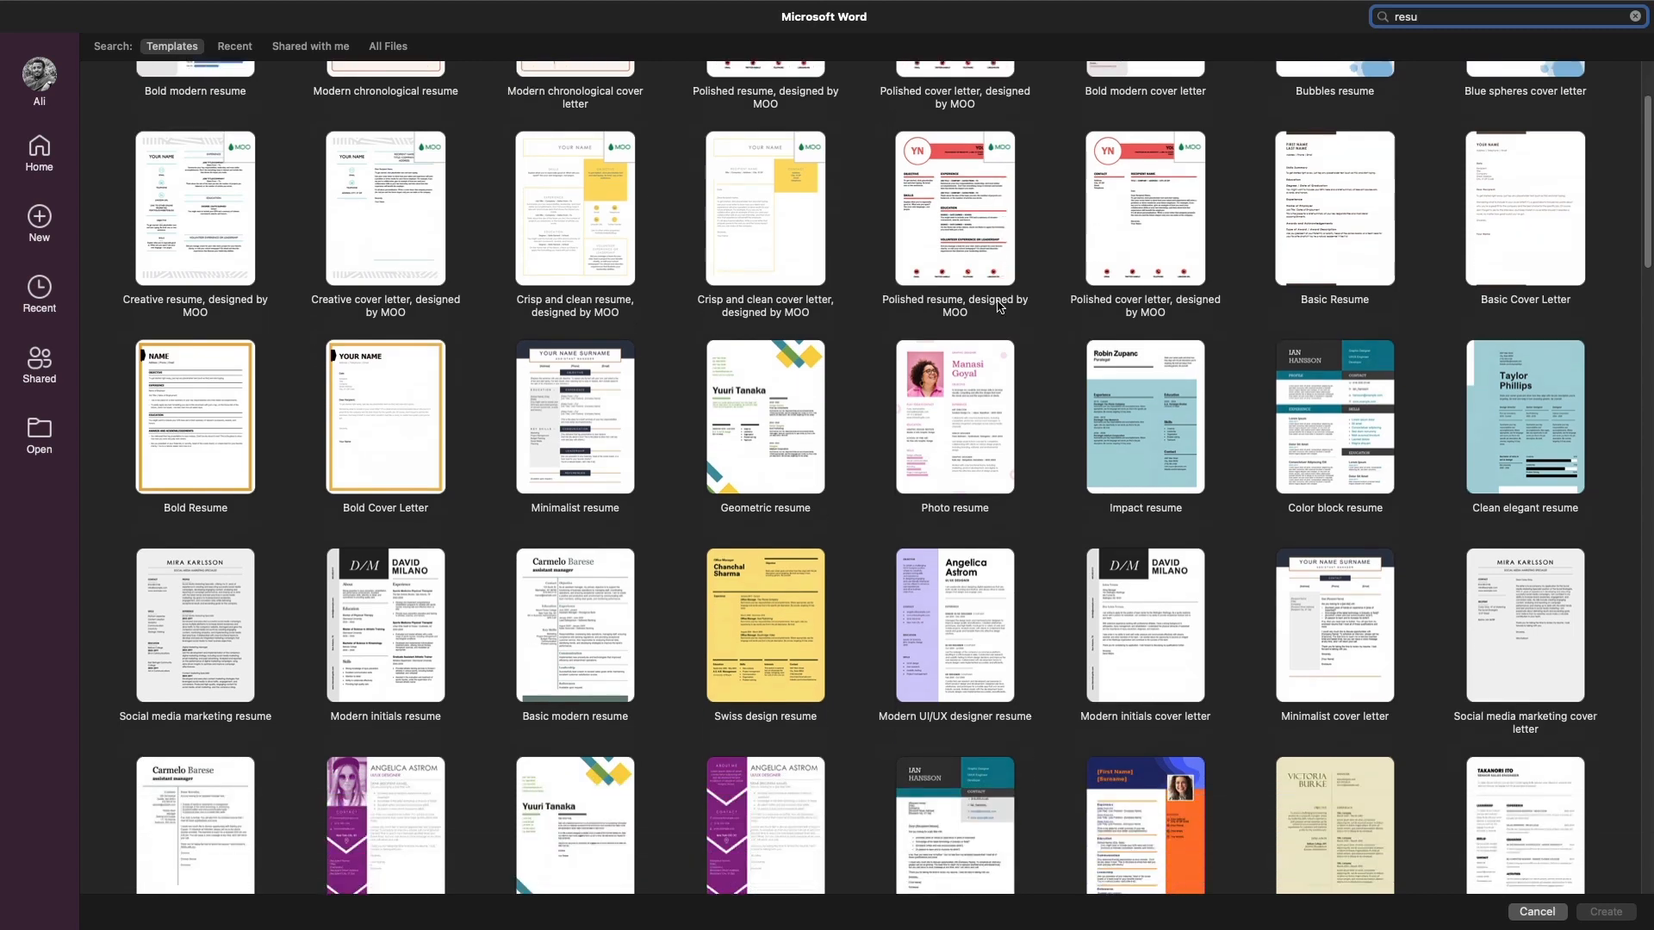
scroll(997, 306, "down", 15)
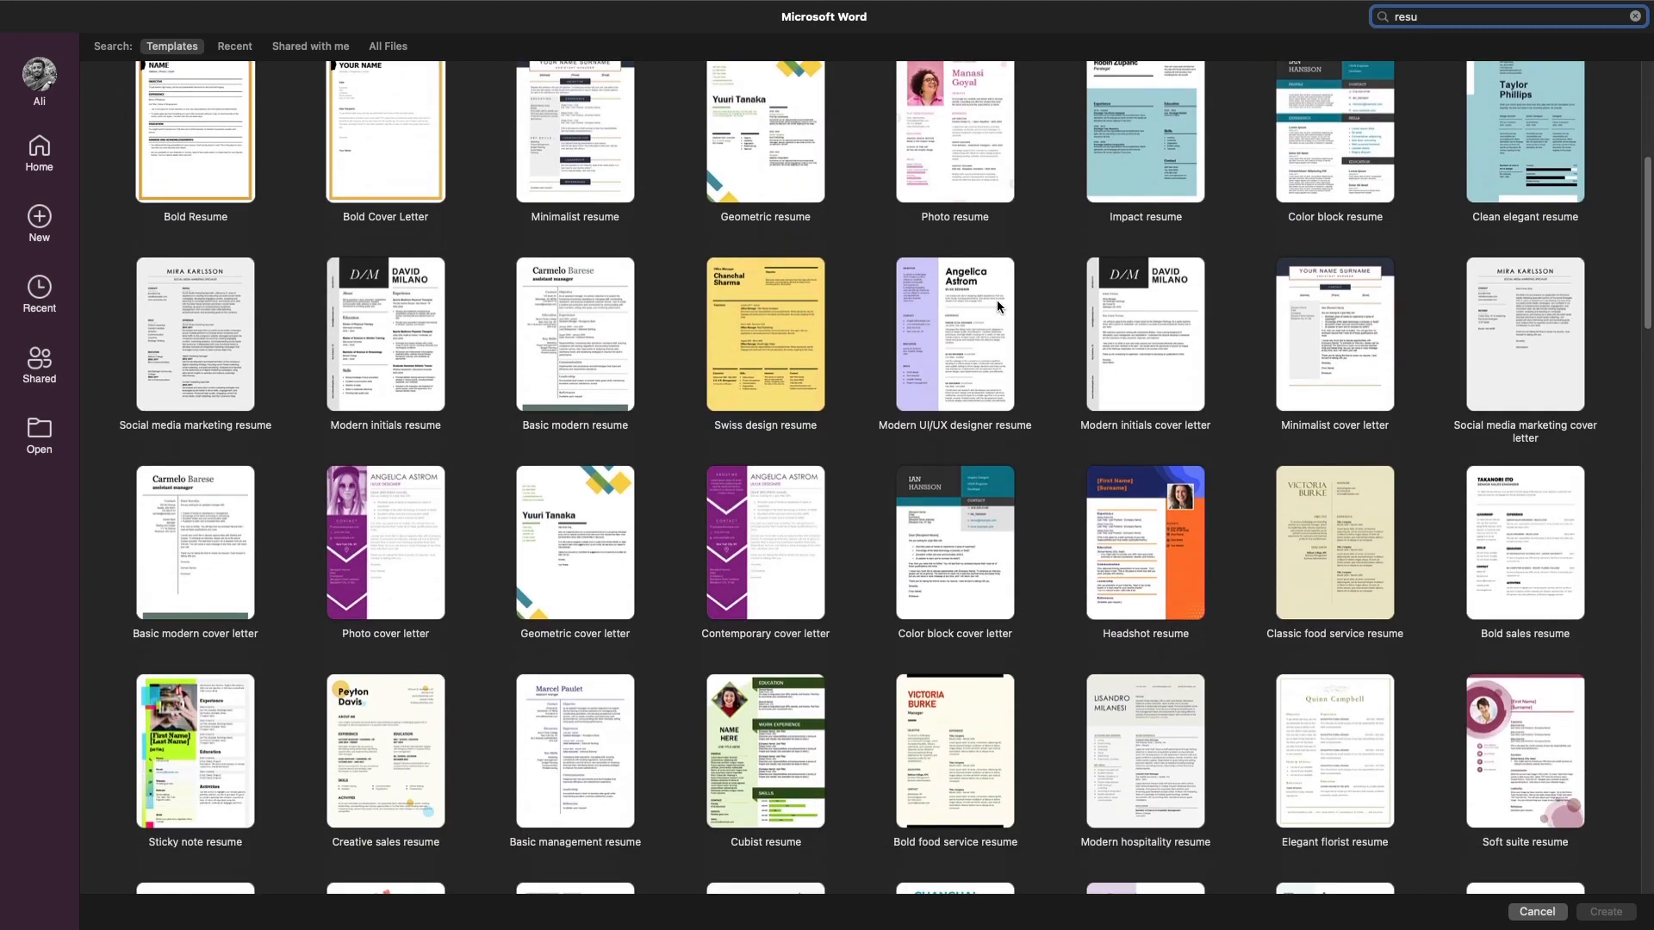
scroll(997, 307, "down", 9)
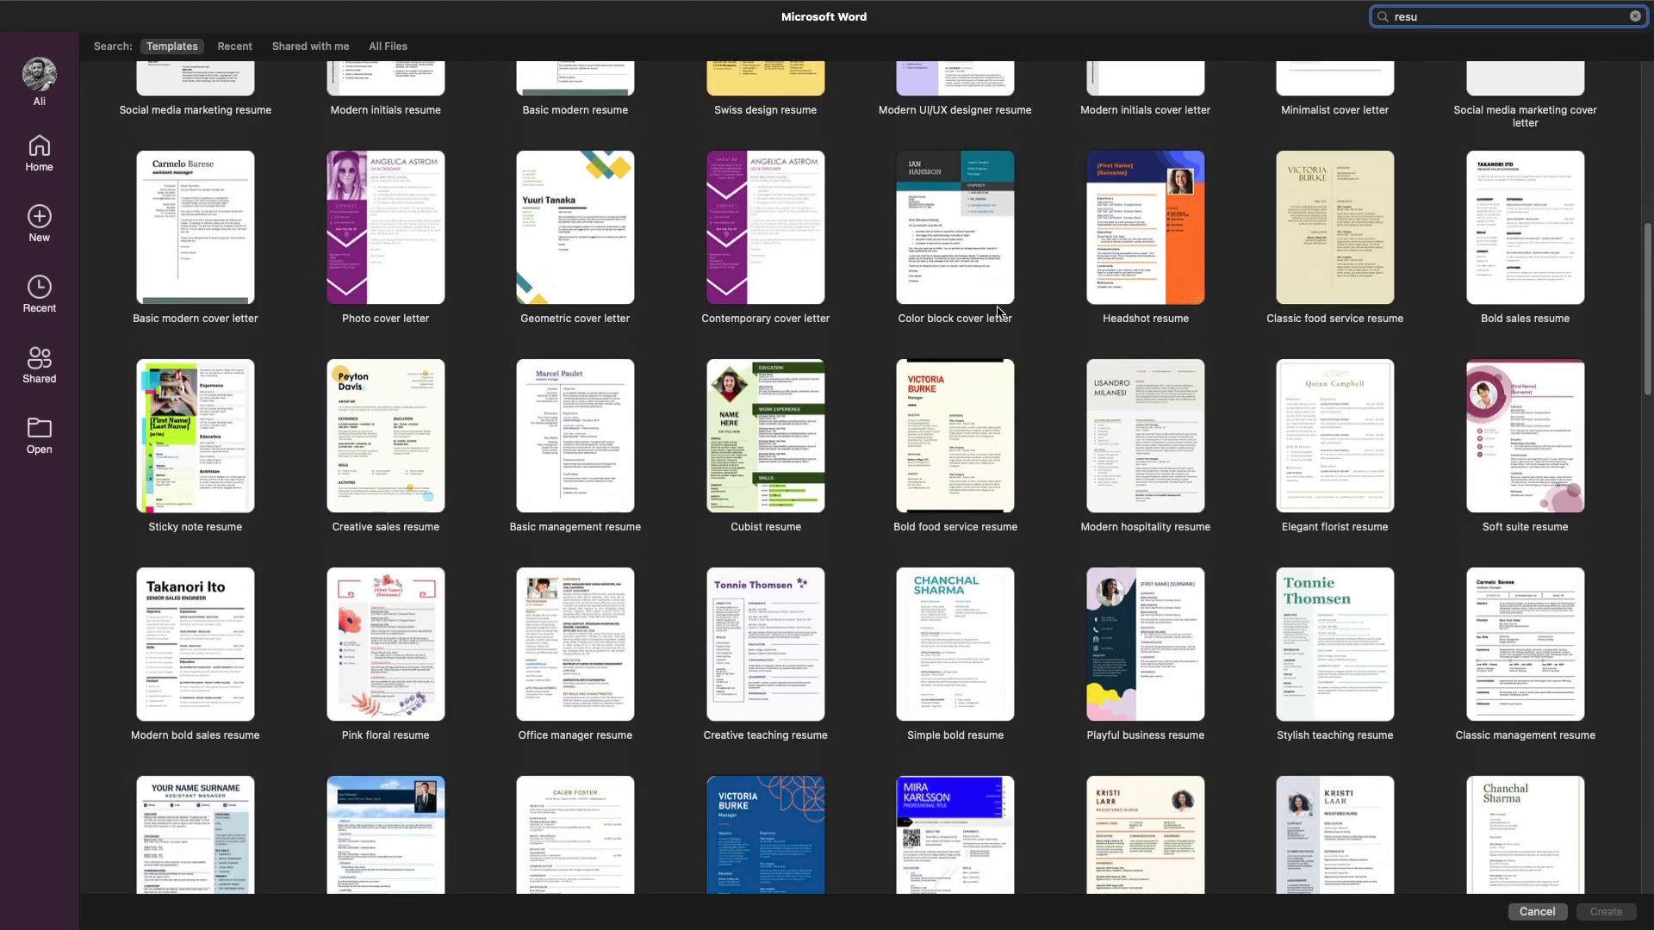
scroll(996, 312, "up", 20)
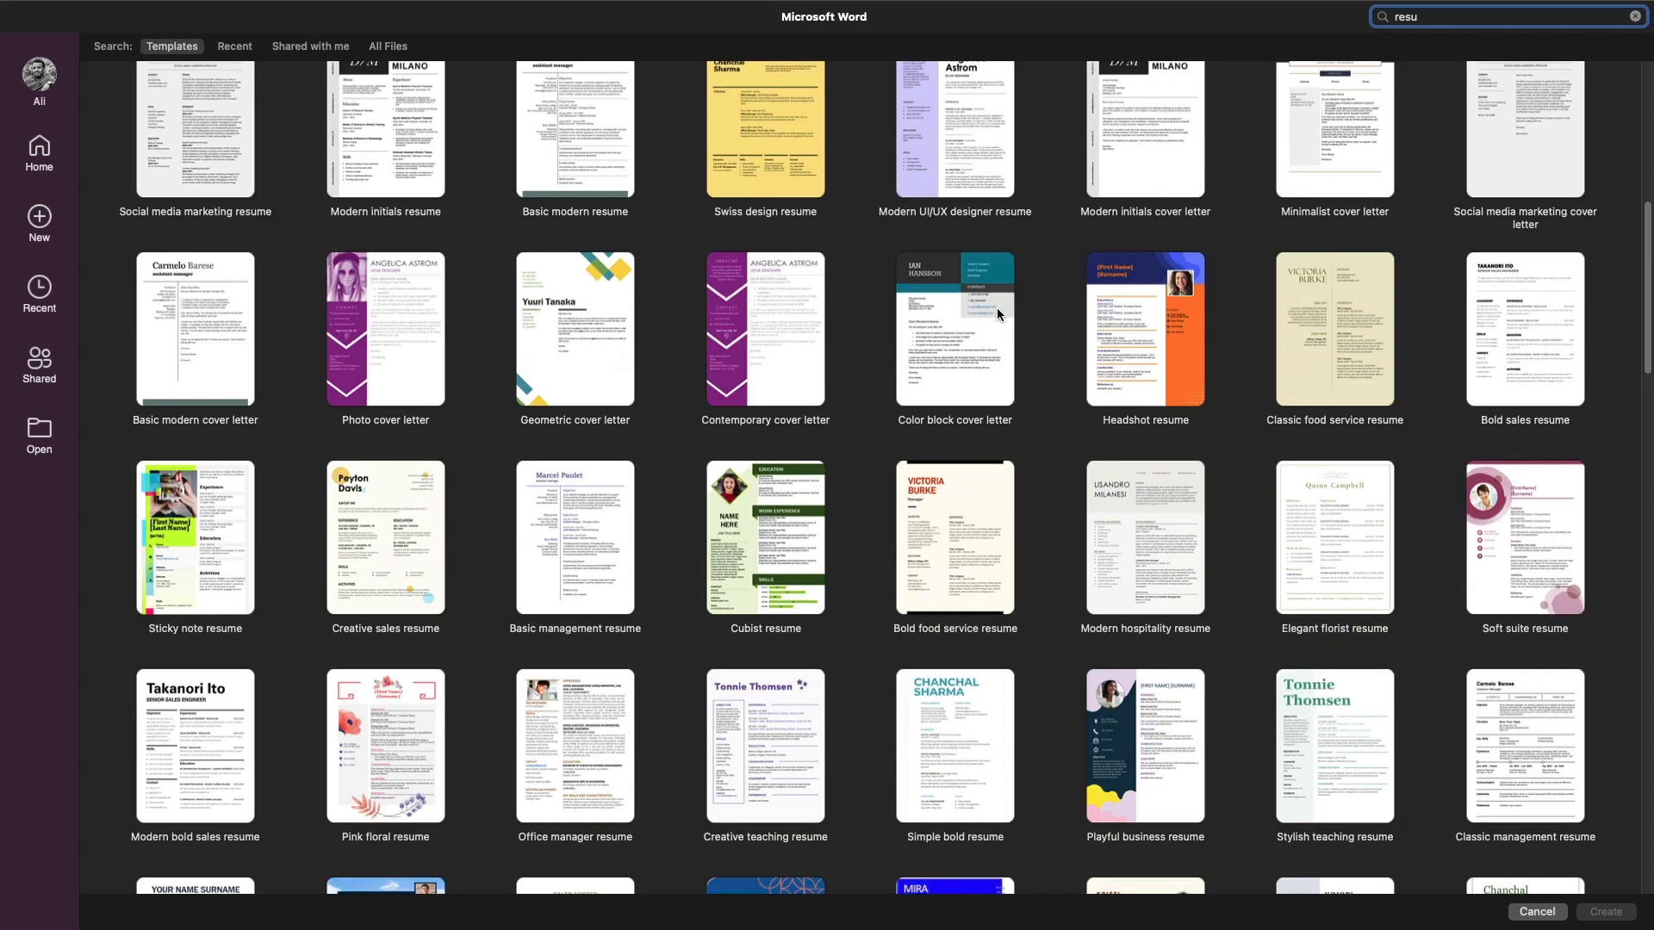
scroll(996, 307, "up", 9)
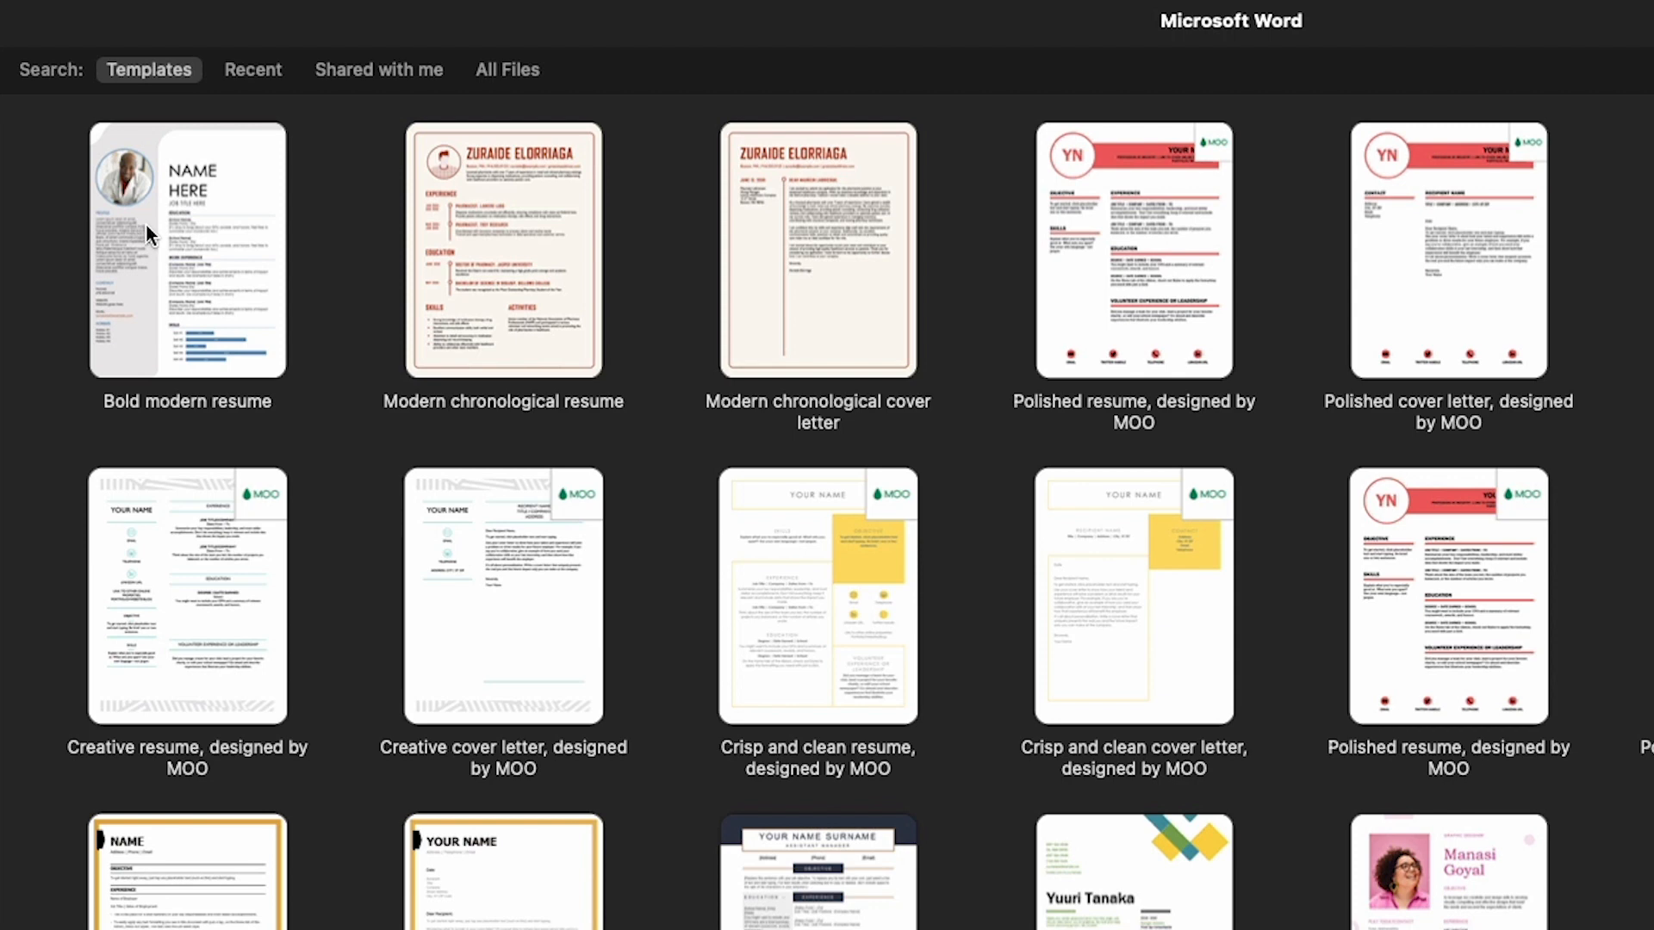
left_click(147, 224)
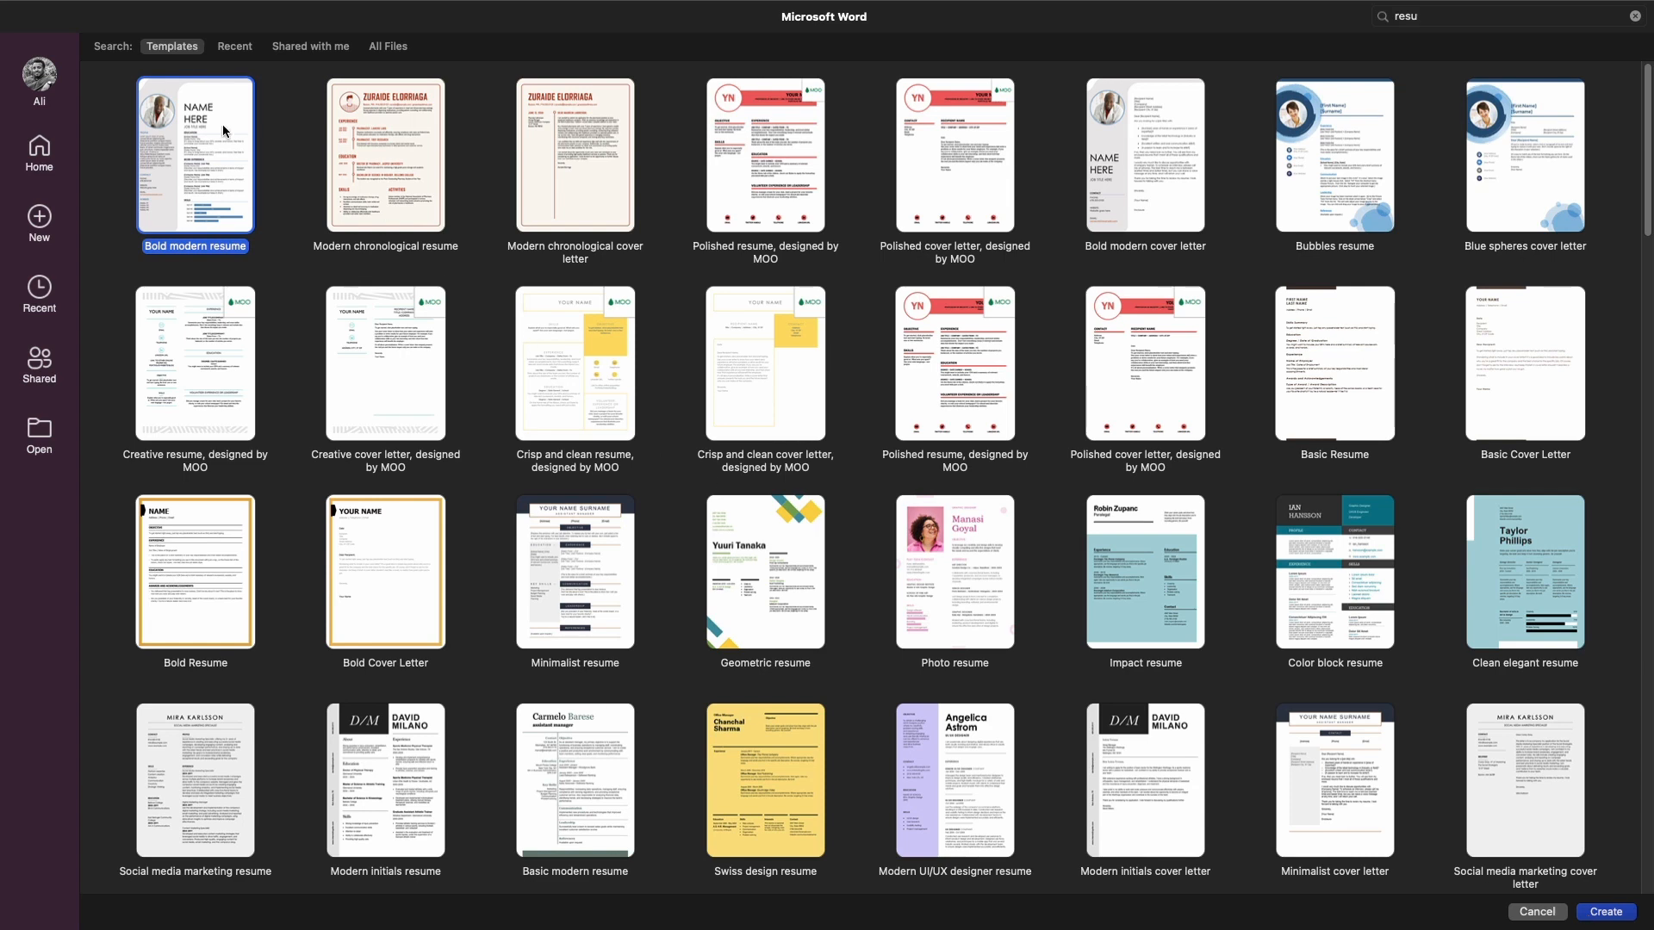
Create a document from Bold modern resume and review its placeholder sections
left_click(1598, 916)
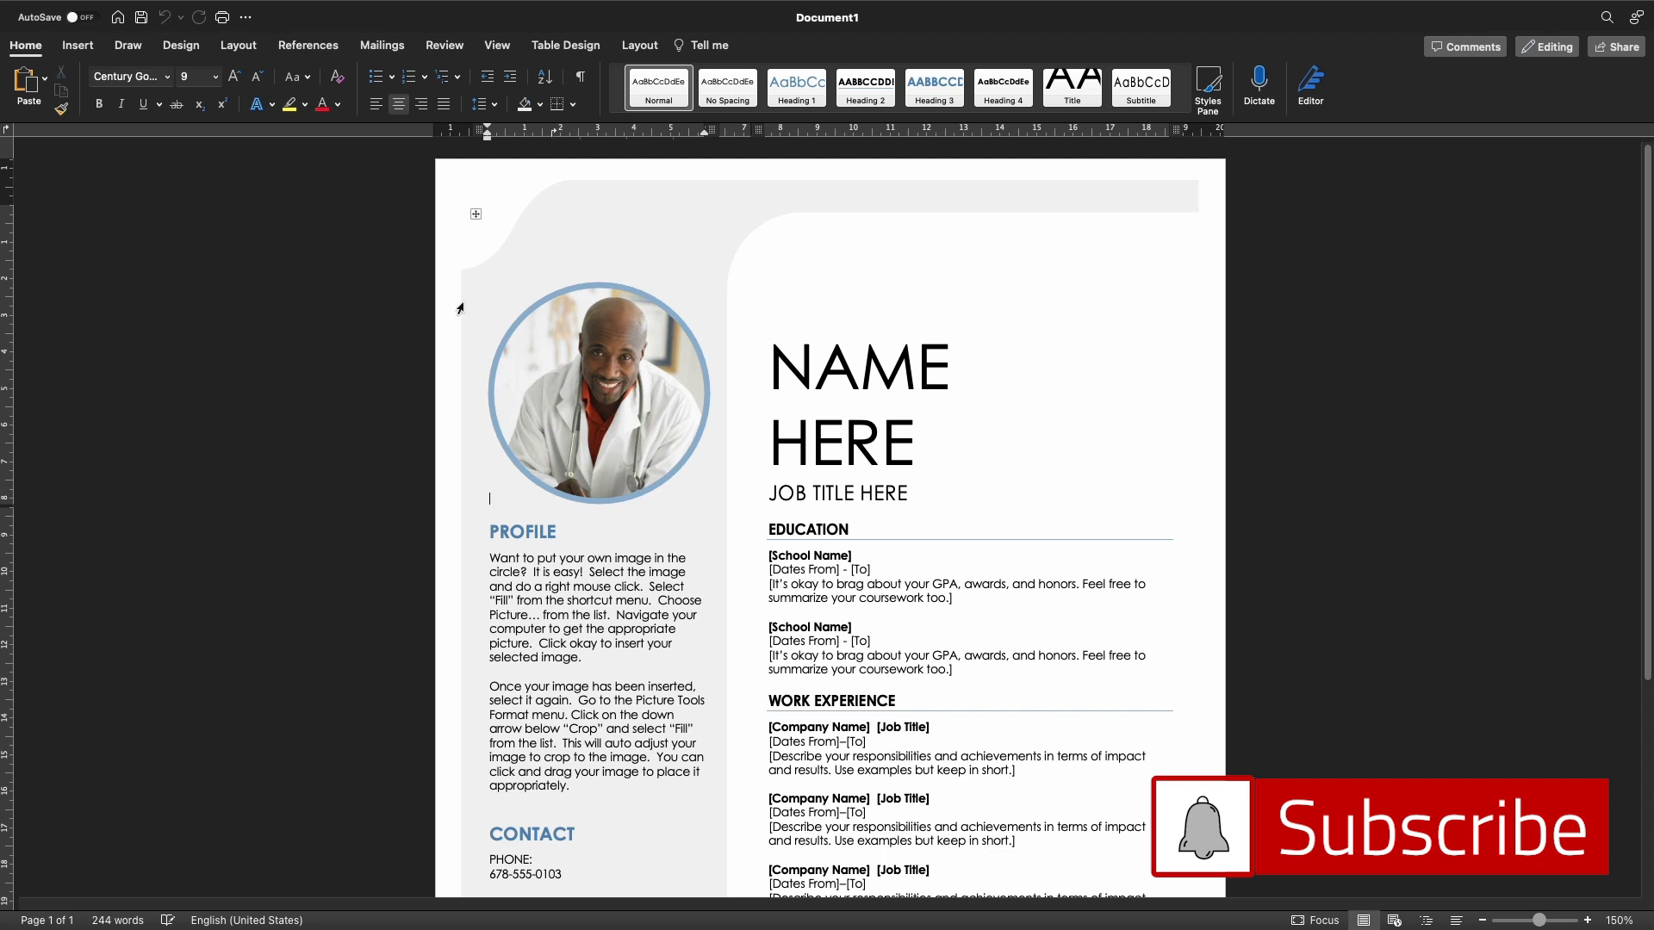
scroll(534, 366, "down", 1)
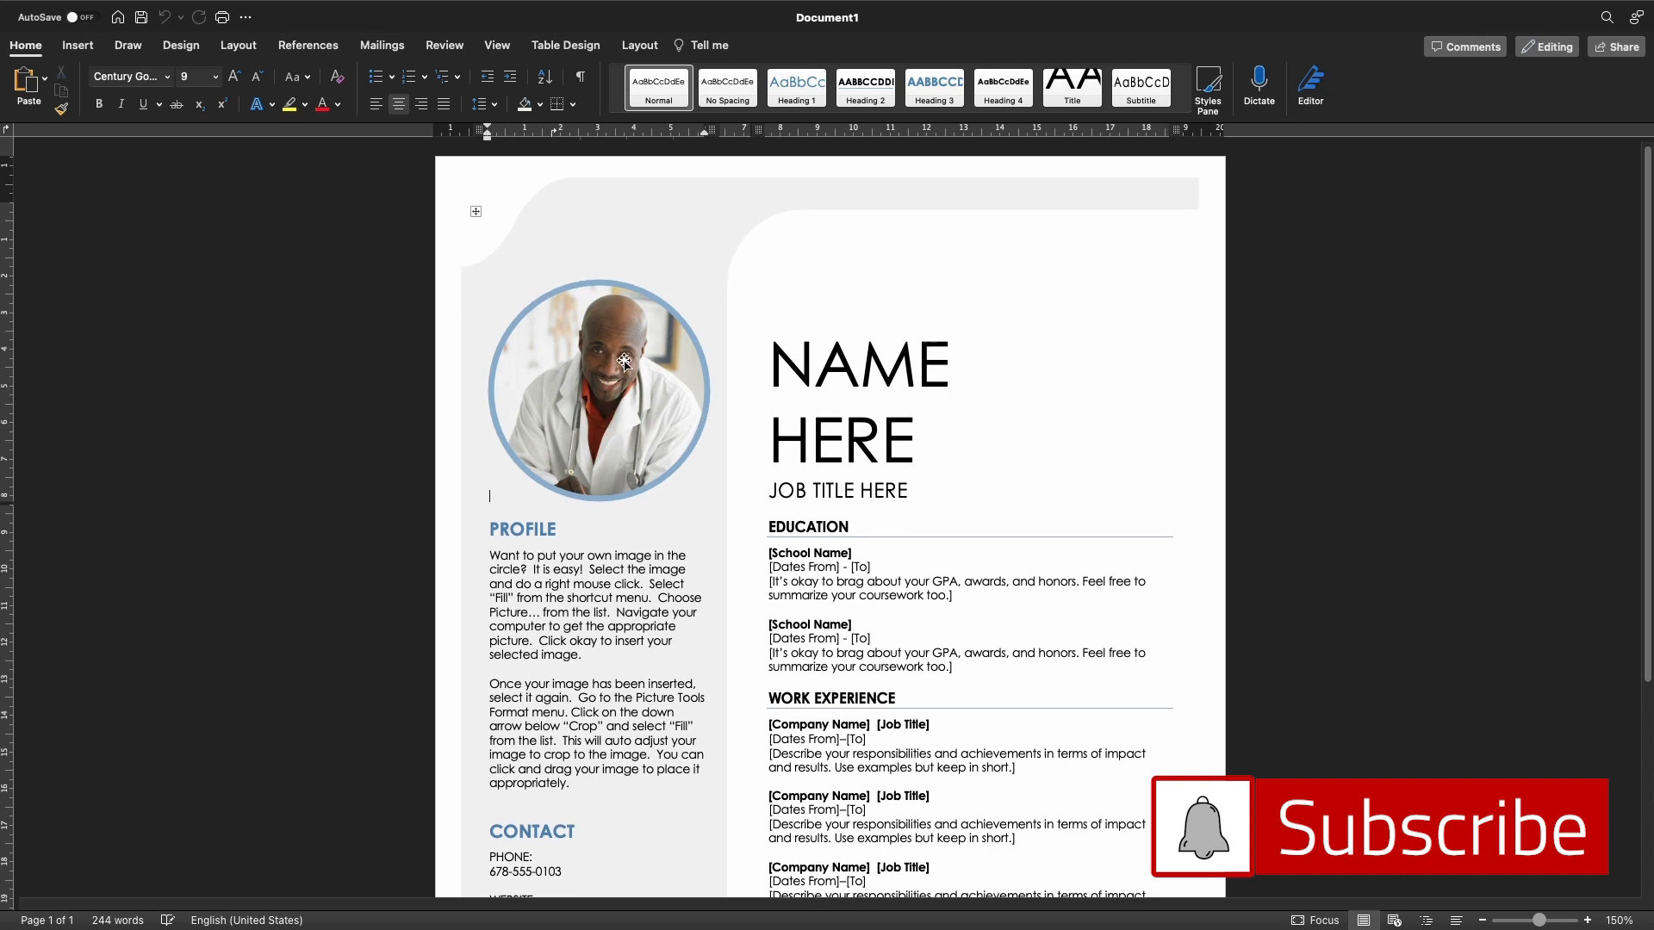
scroll(1004, 556, "down", 3)
scroll(1008, 558, "down", 5)
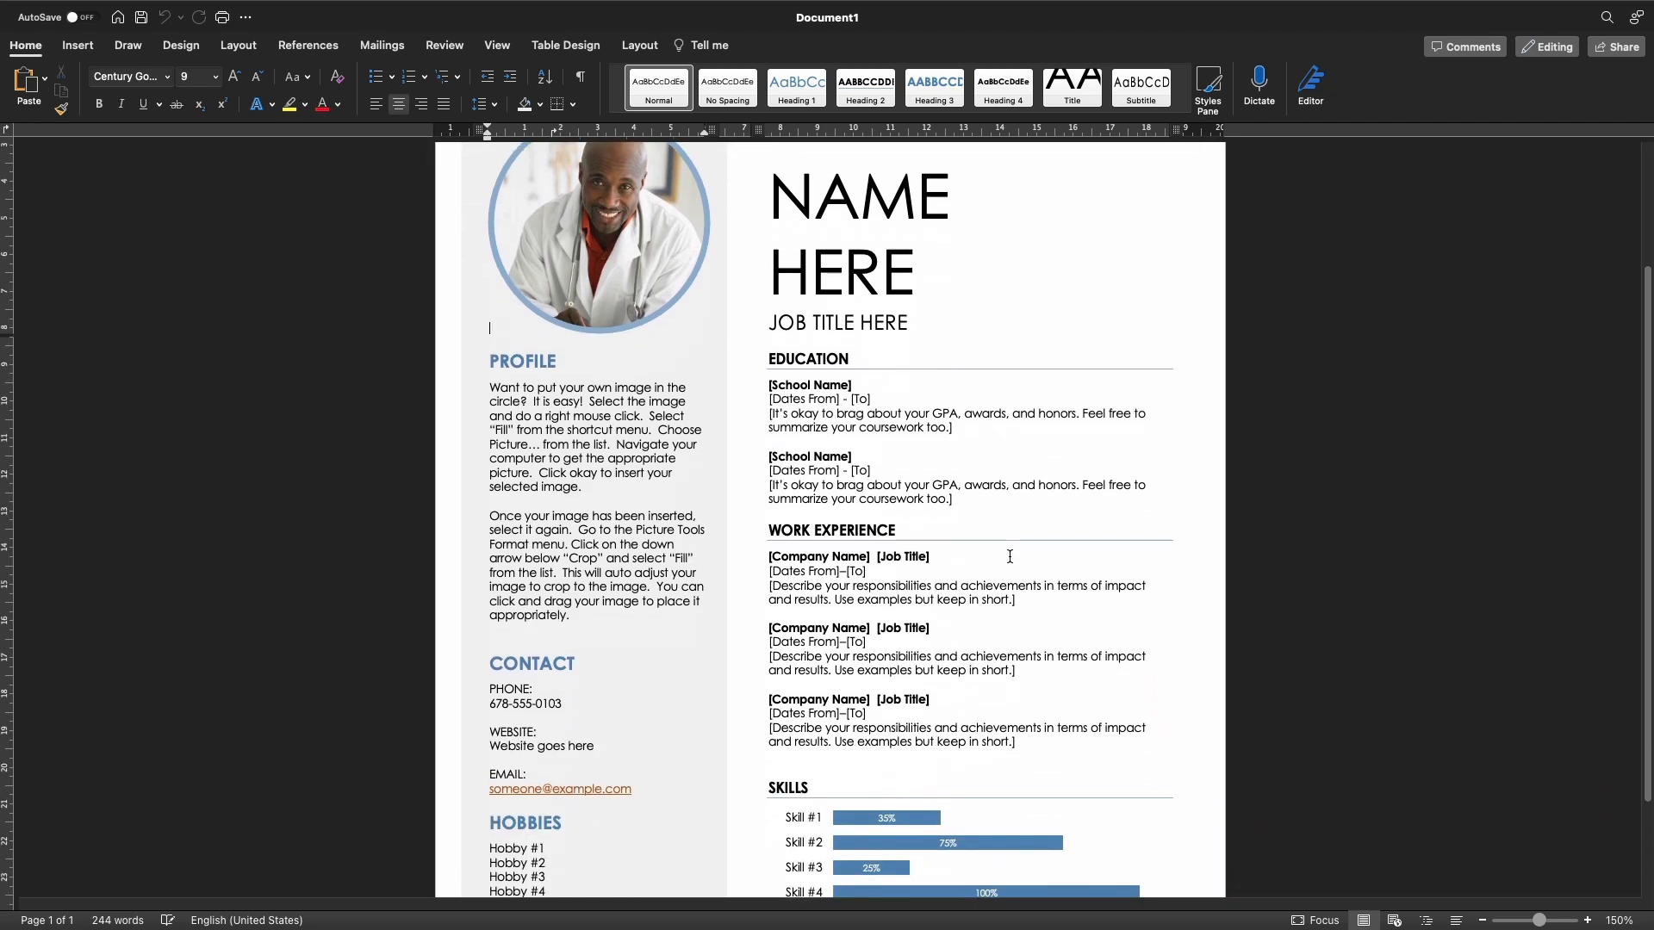
scroll(1010, 556, "up", 8)
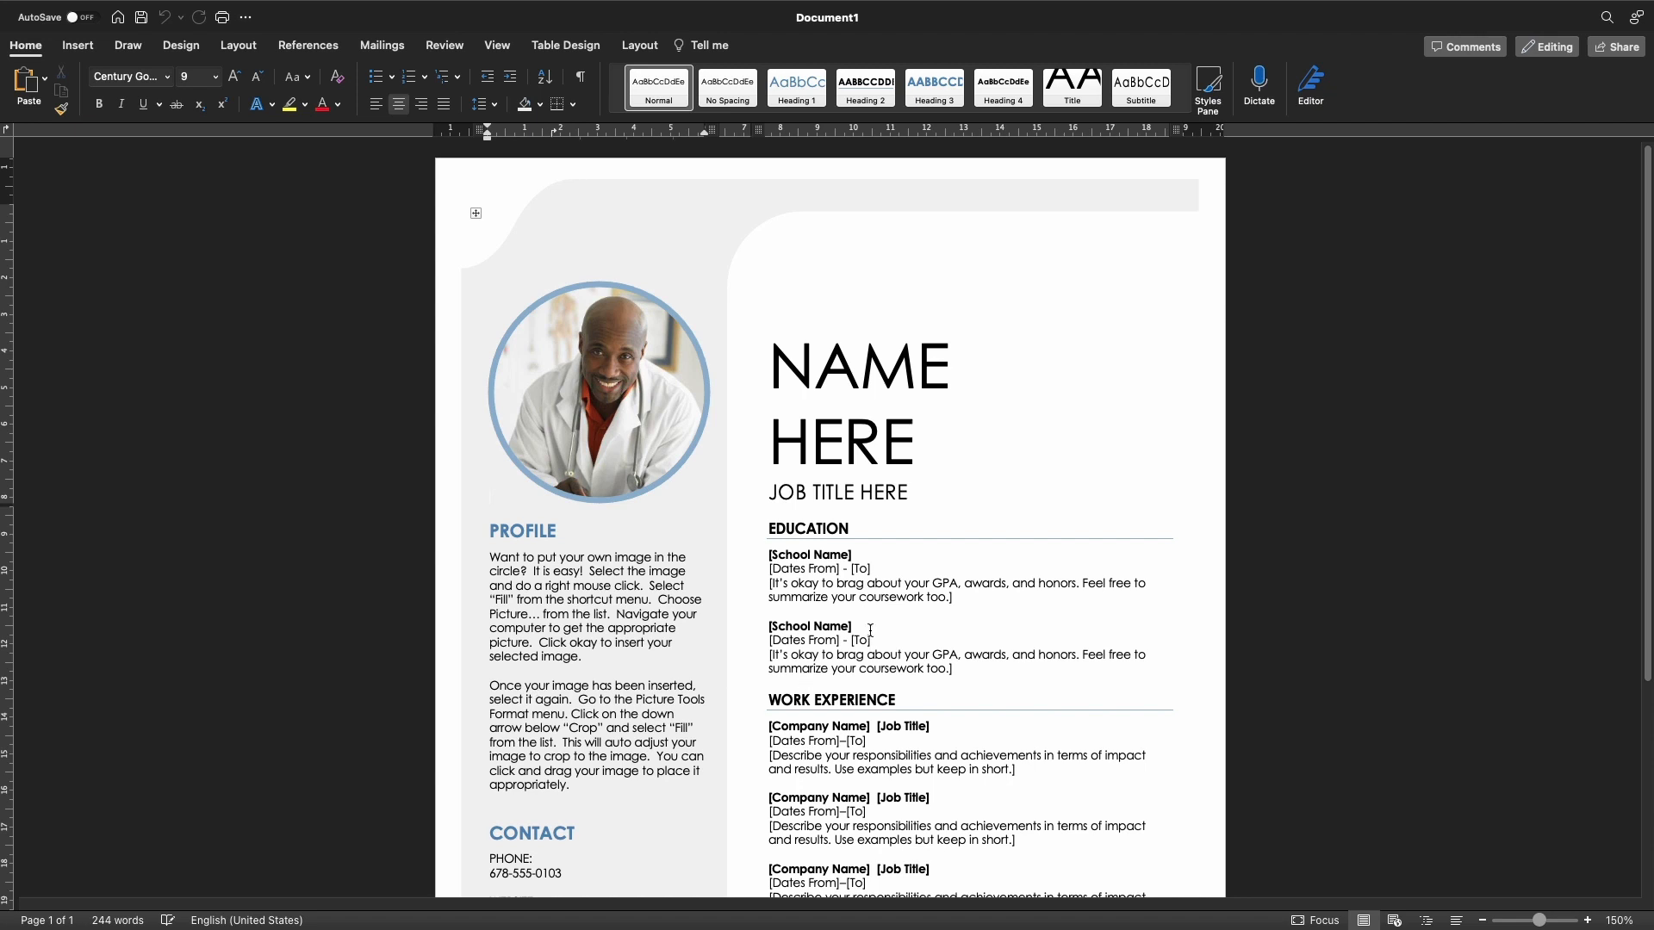
scroll(870, 616, "down", 2)
scroll(870, 603, "up", 2)
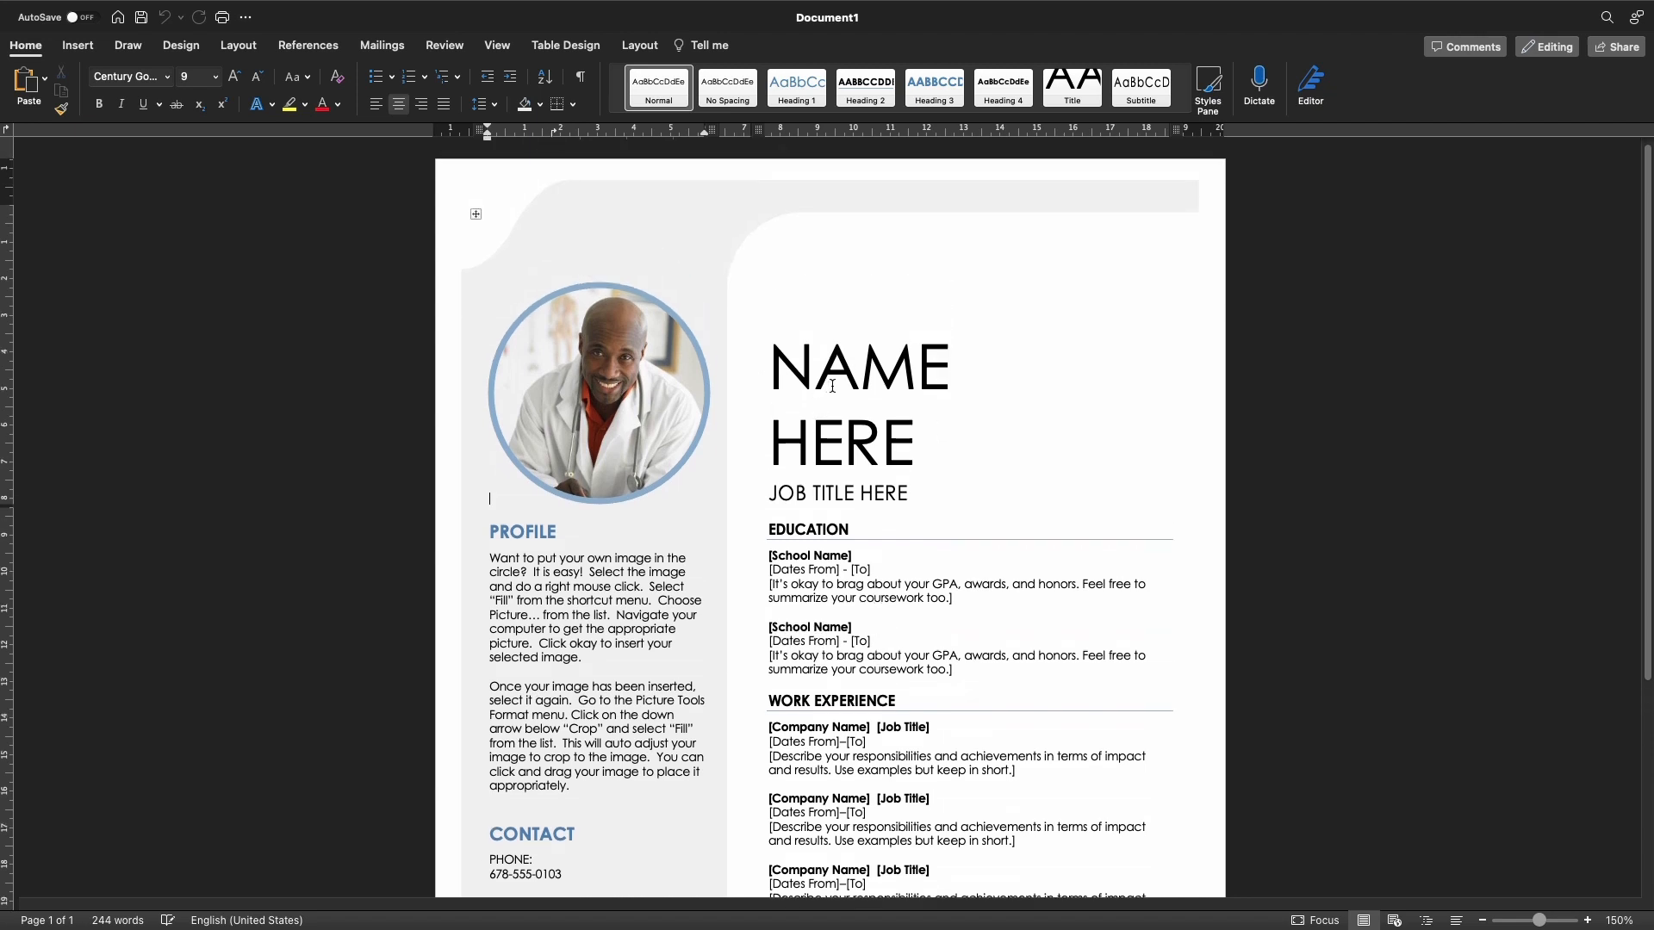
Replace the name placeholder with the applicant's name and the job title with 'Co.Engineetn'
left_click(788, 366)
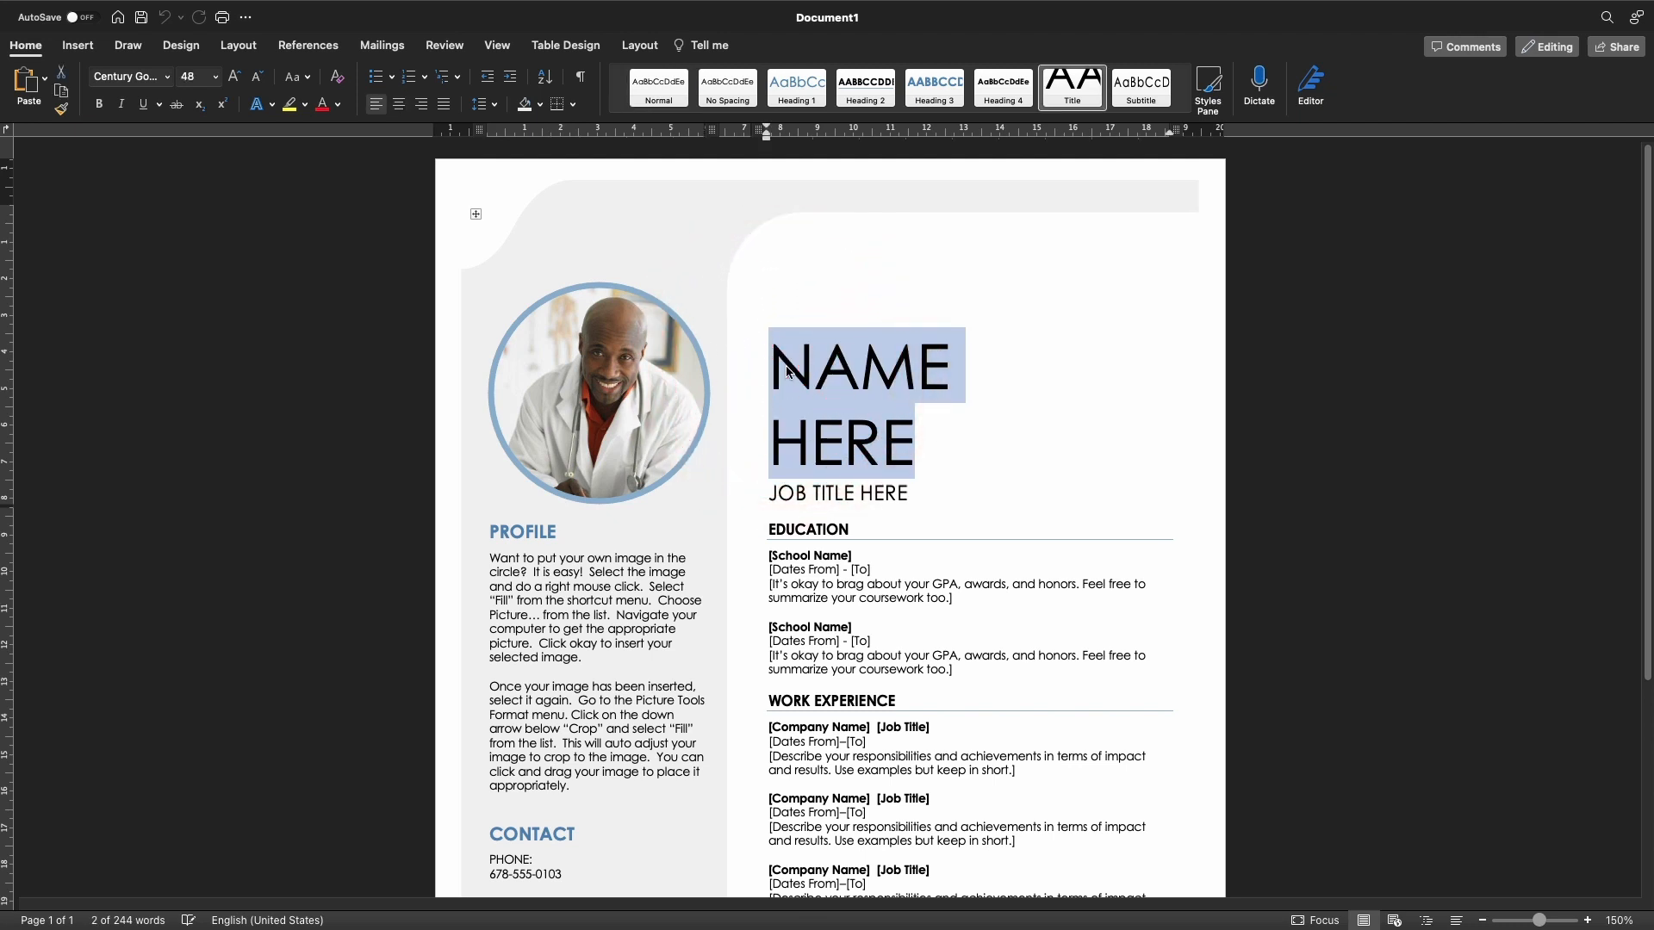
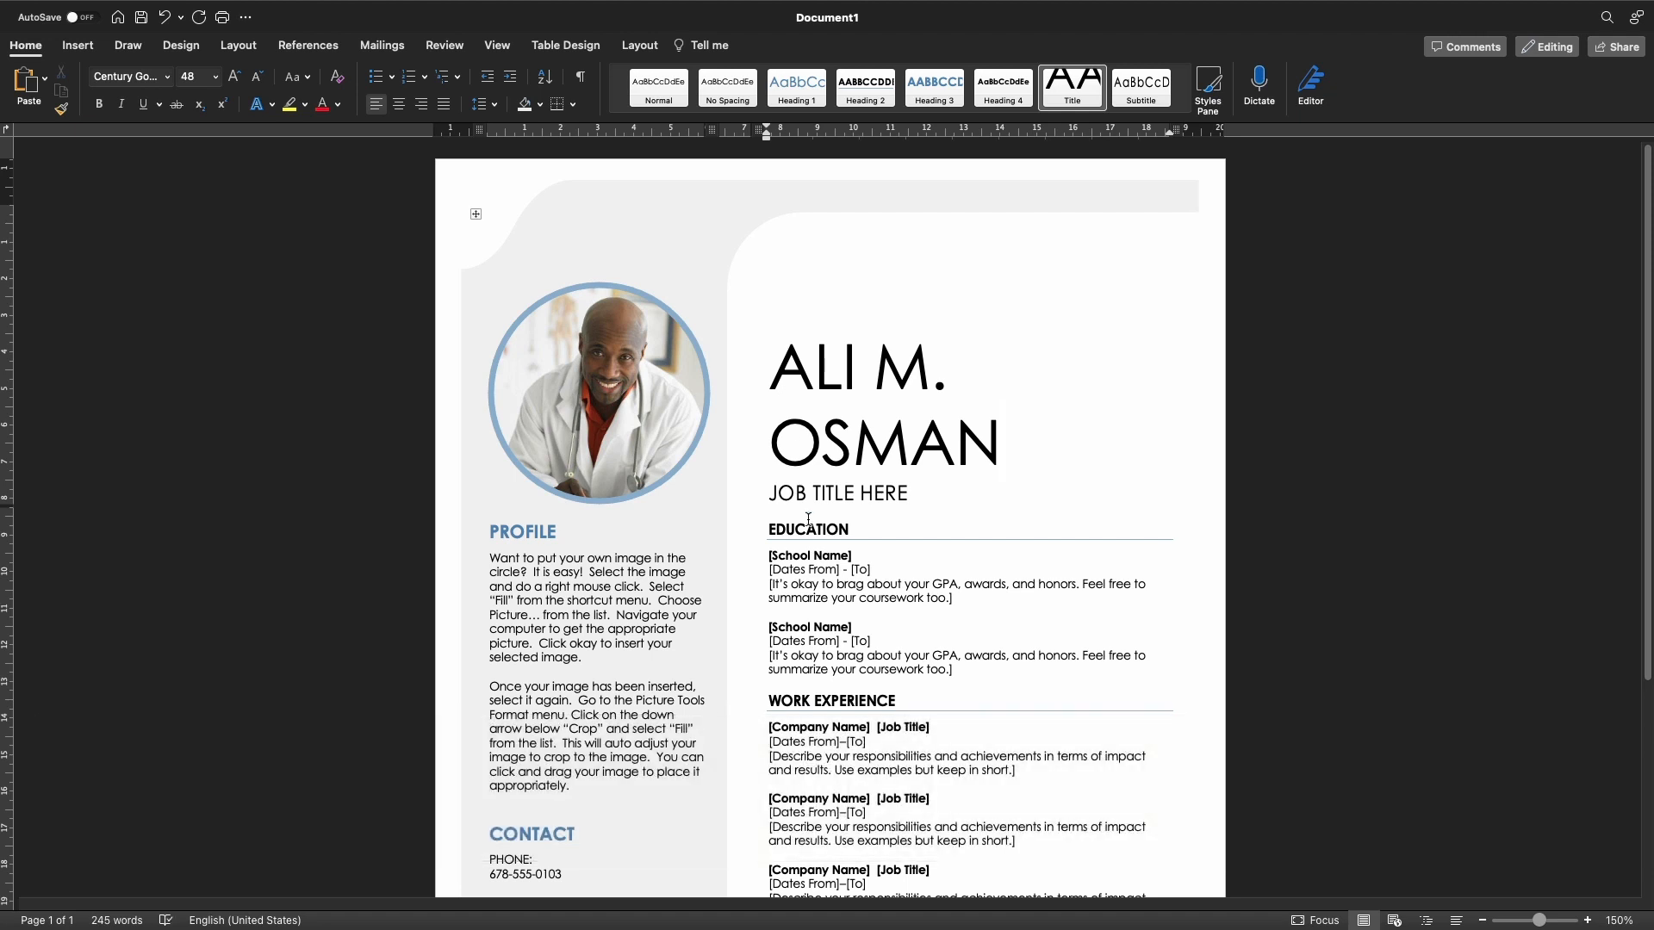
left_click(785, 498)
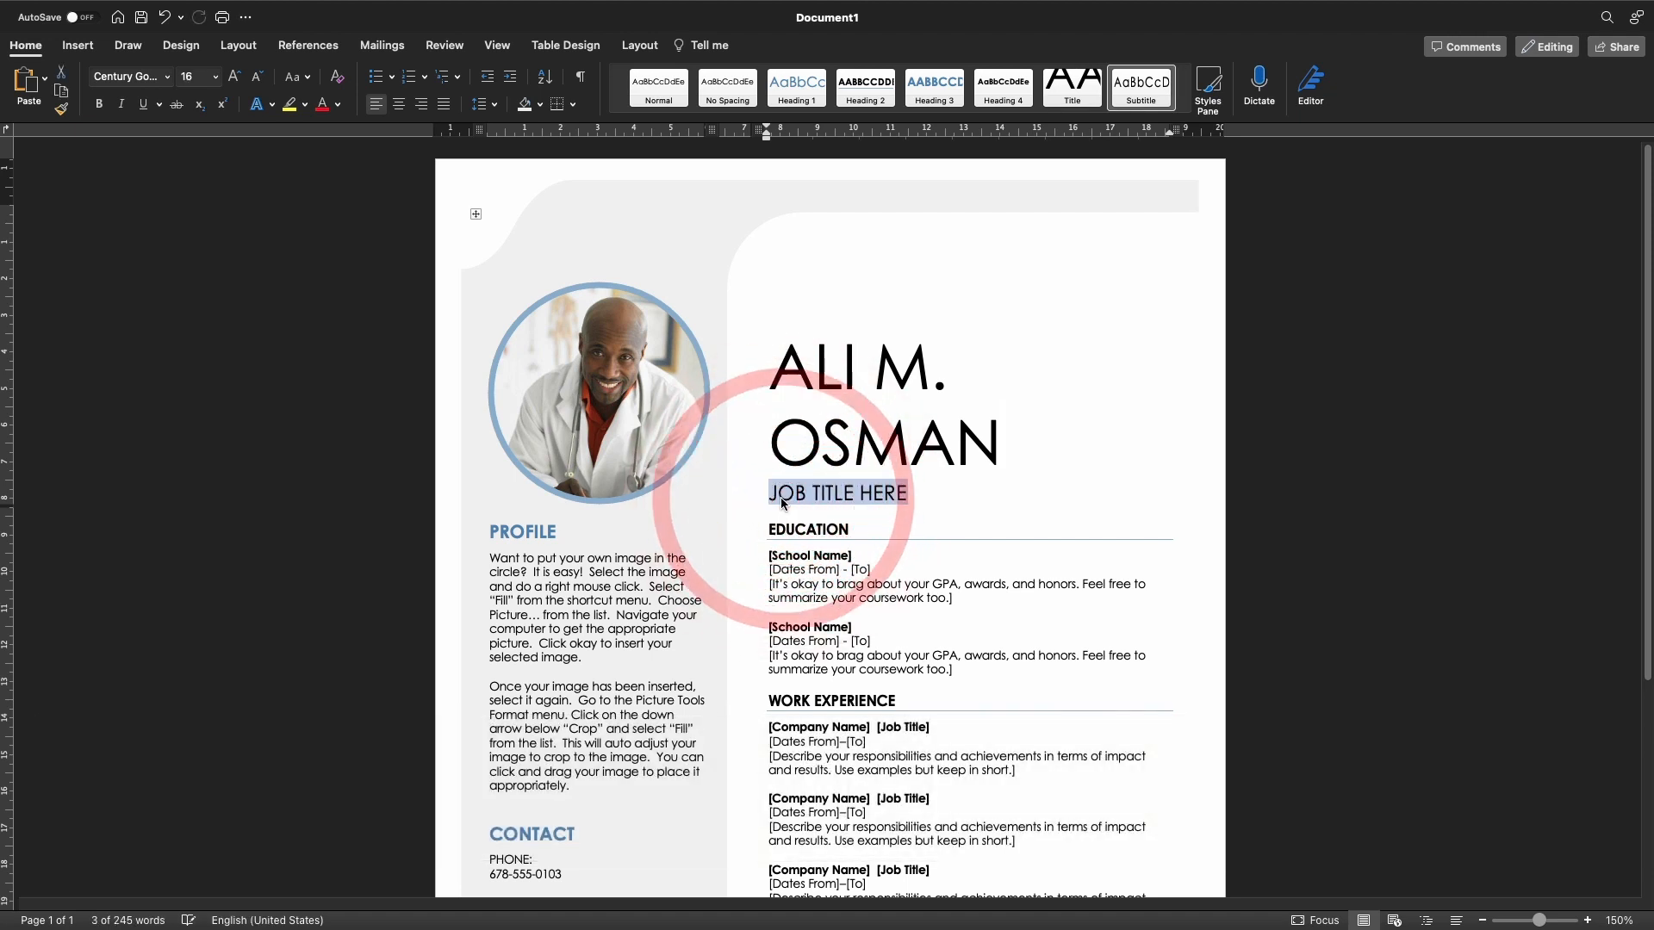
left_click(782, 500)
triple_click(783, 500)
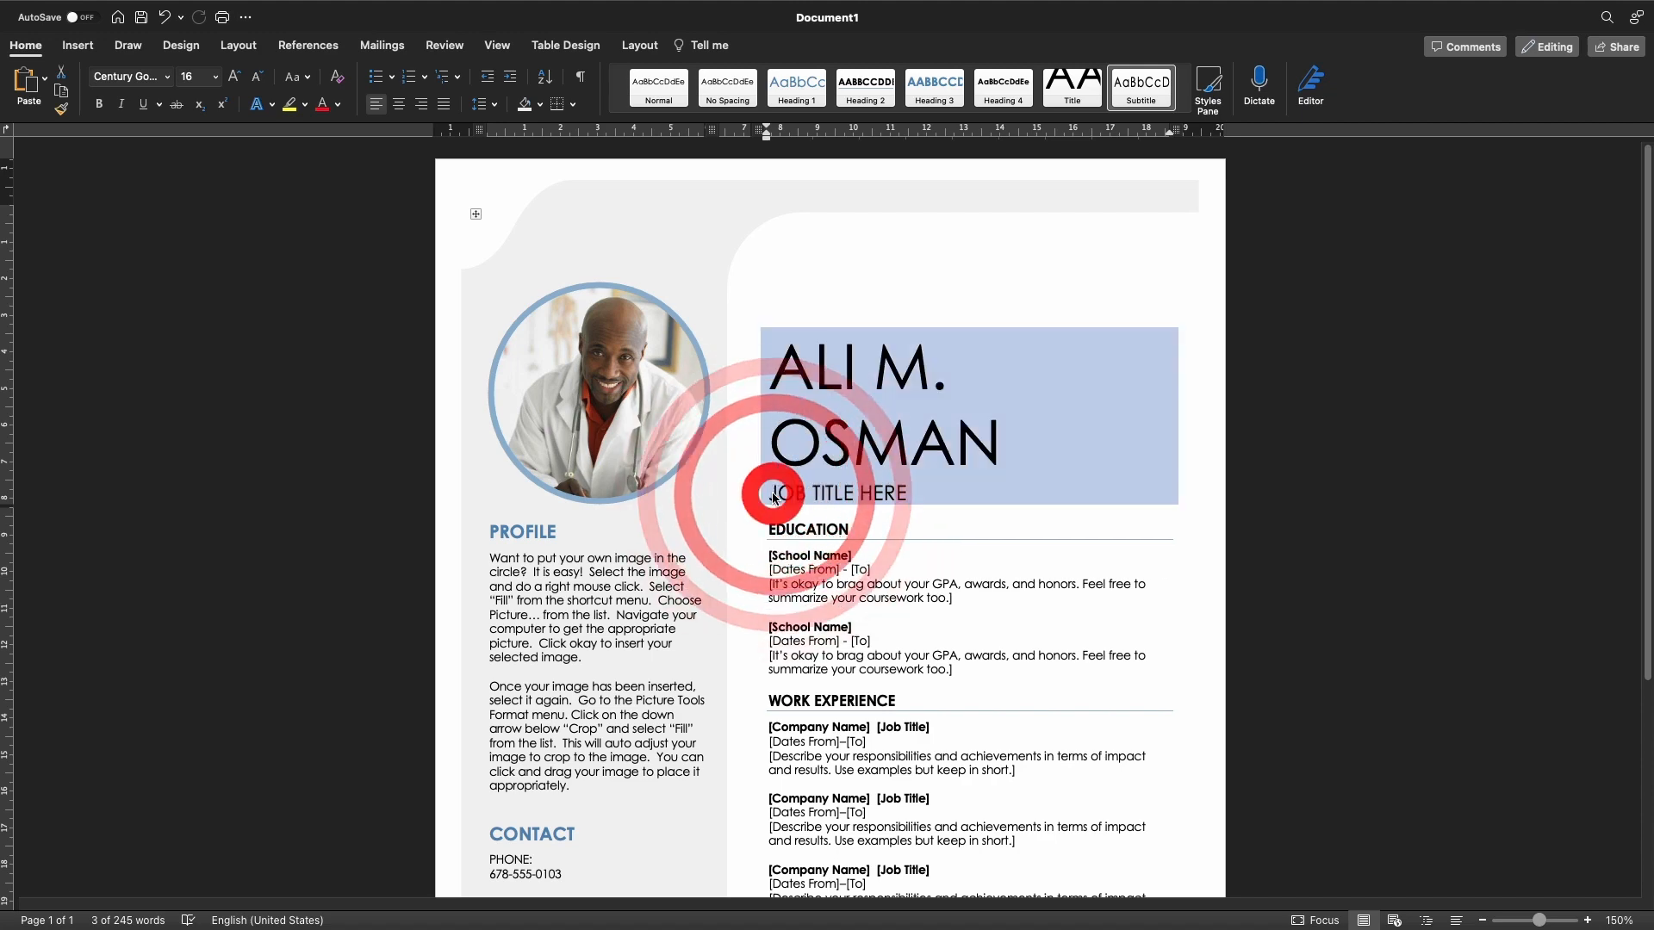
left_click(788, 501)
type("Co.Engineet")
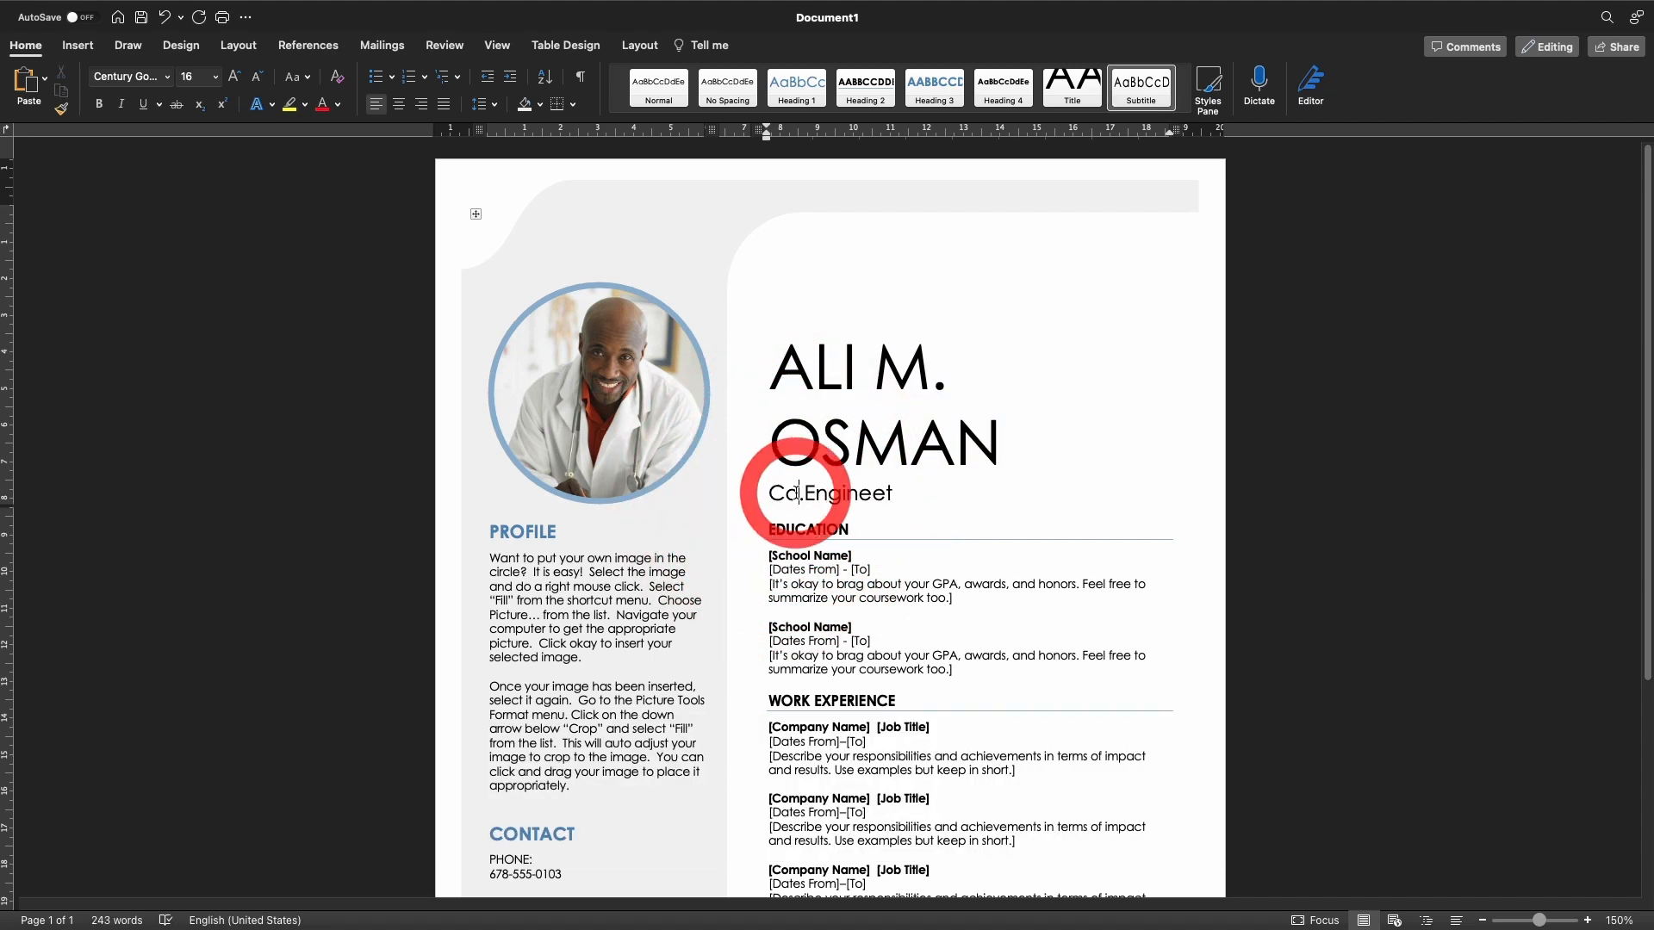
type("n")
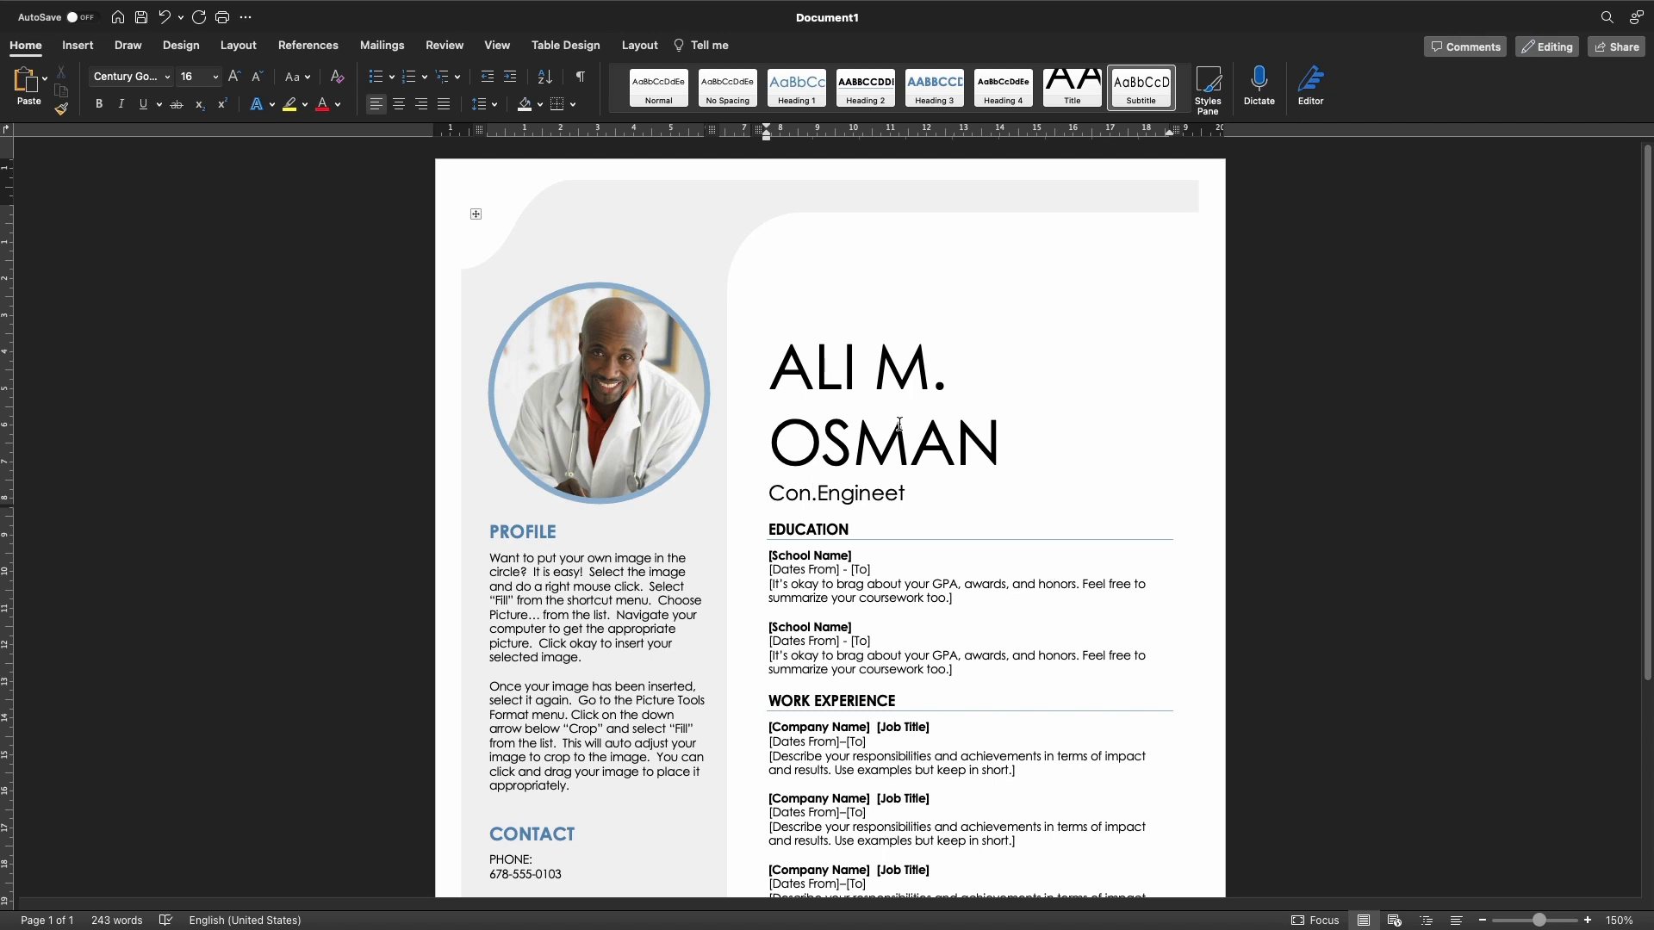
Rename the EDUCATION heading to 'MASTER' and enter the school 'University Of Stavanger'
scroll(965, 515, "down", 1)
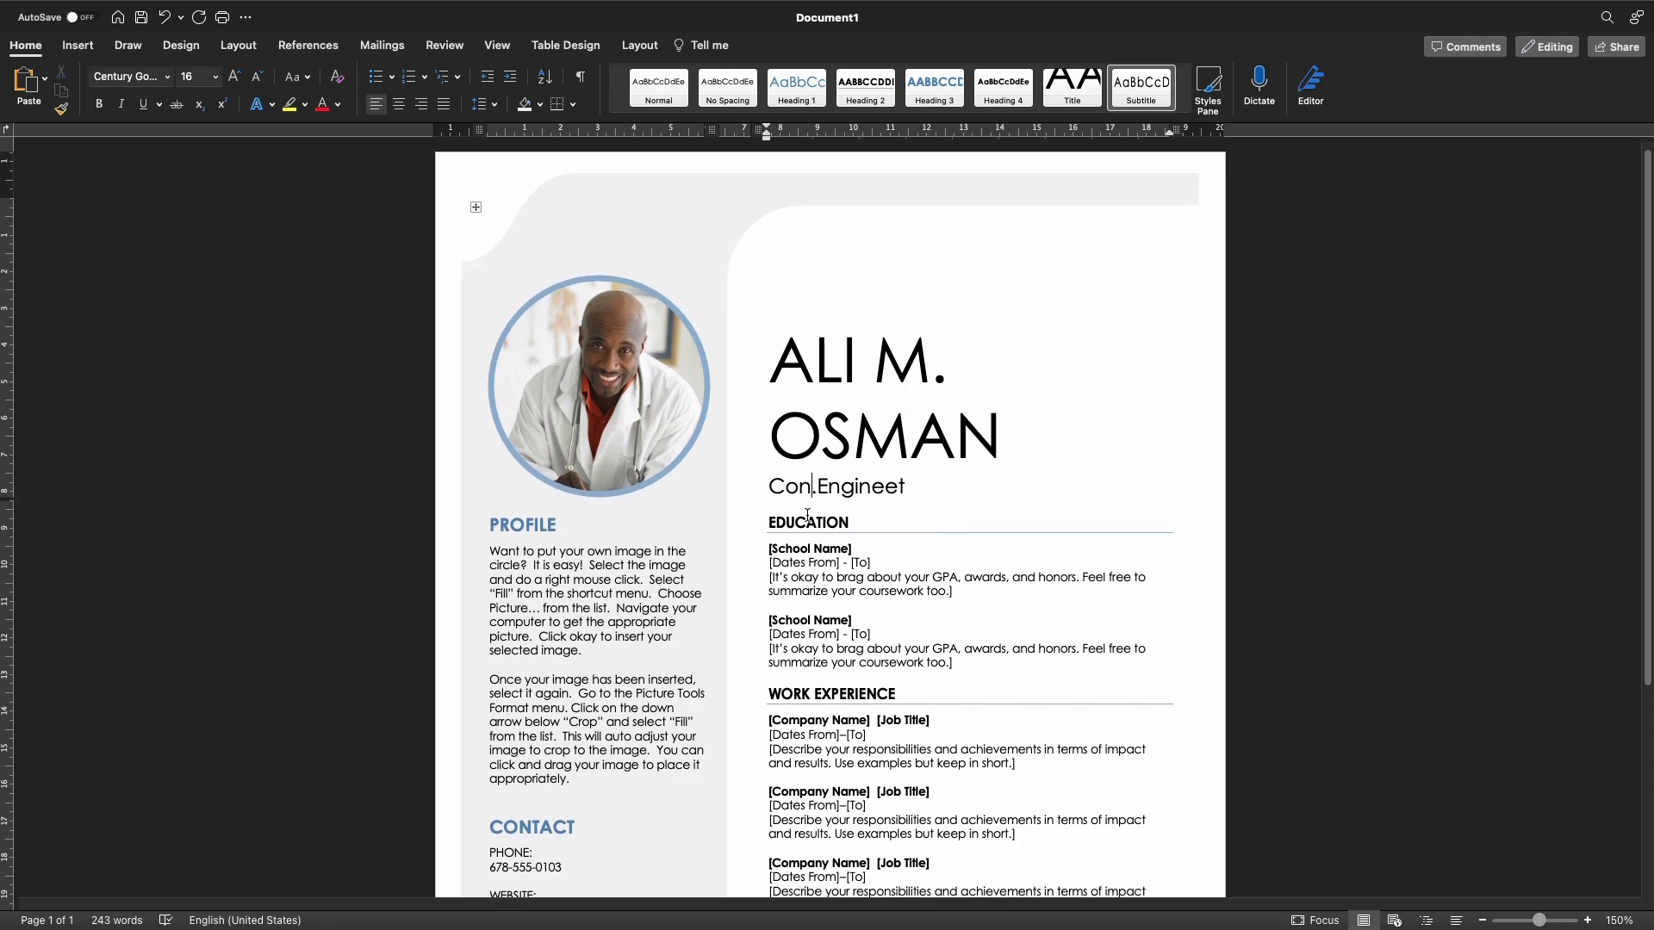
double_click(808, 518)
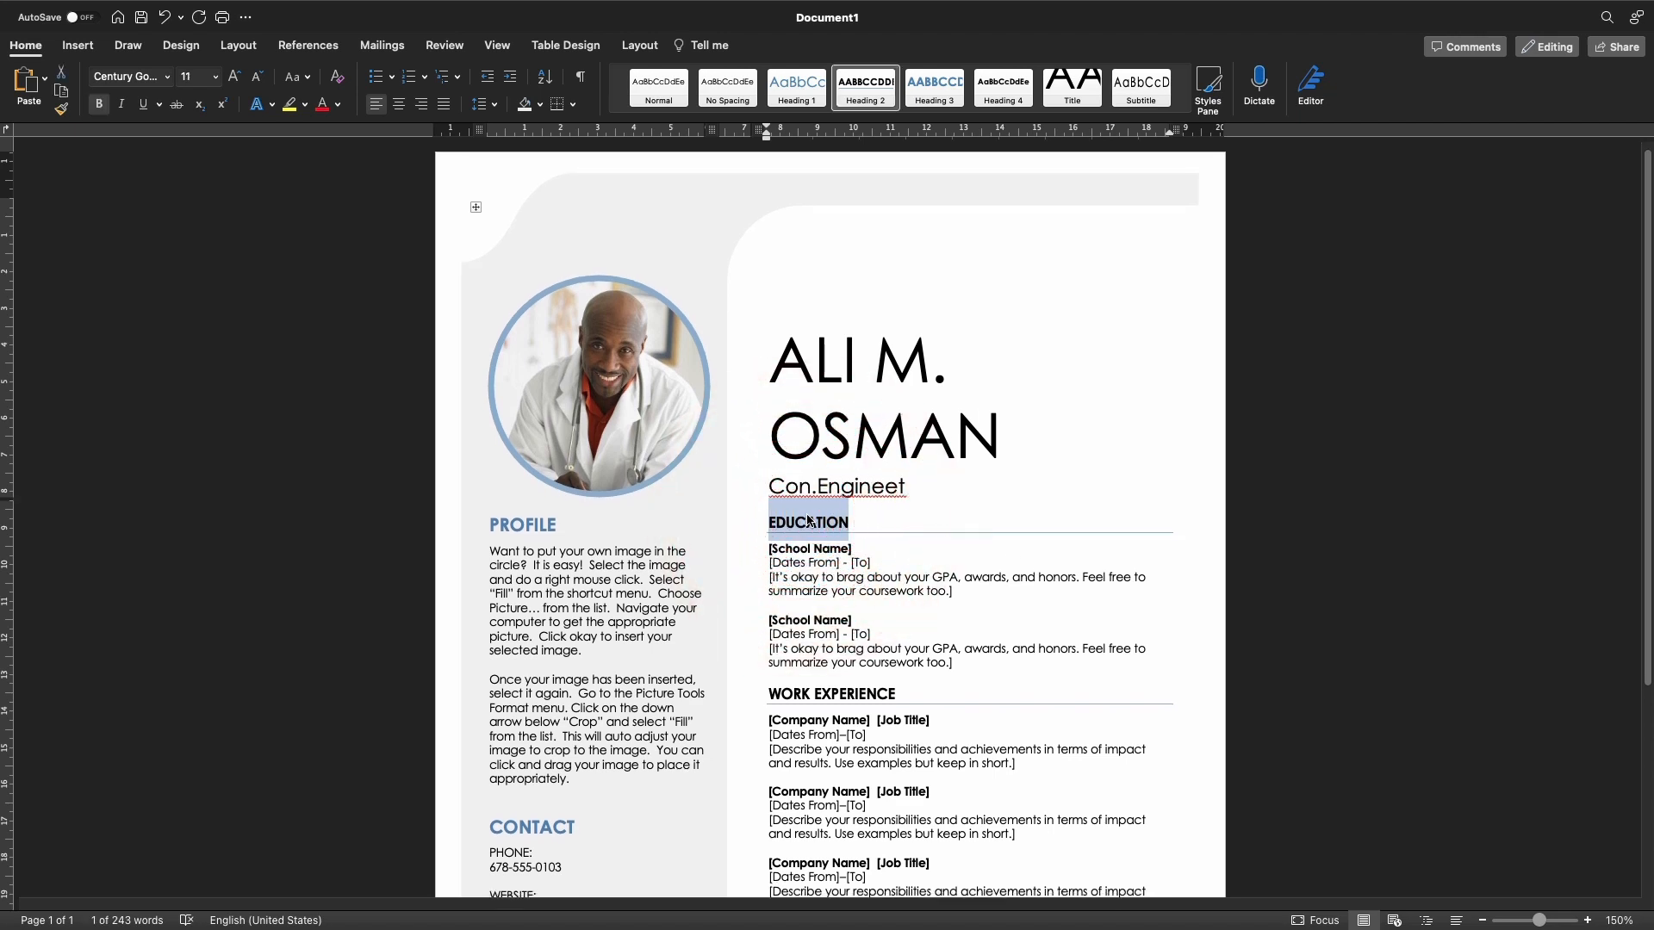
type("MASTER")
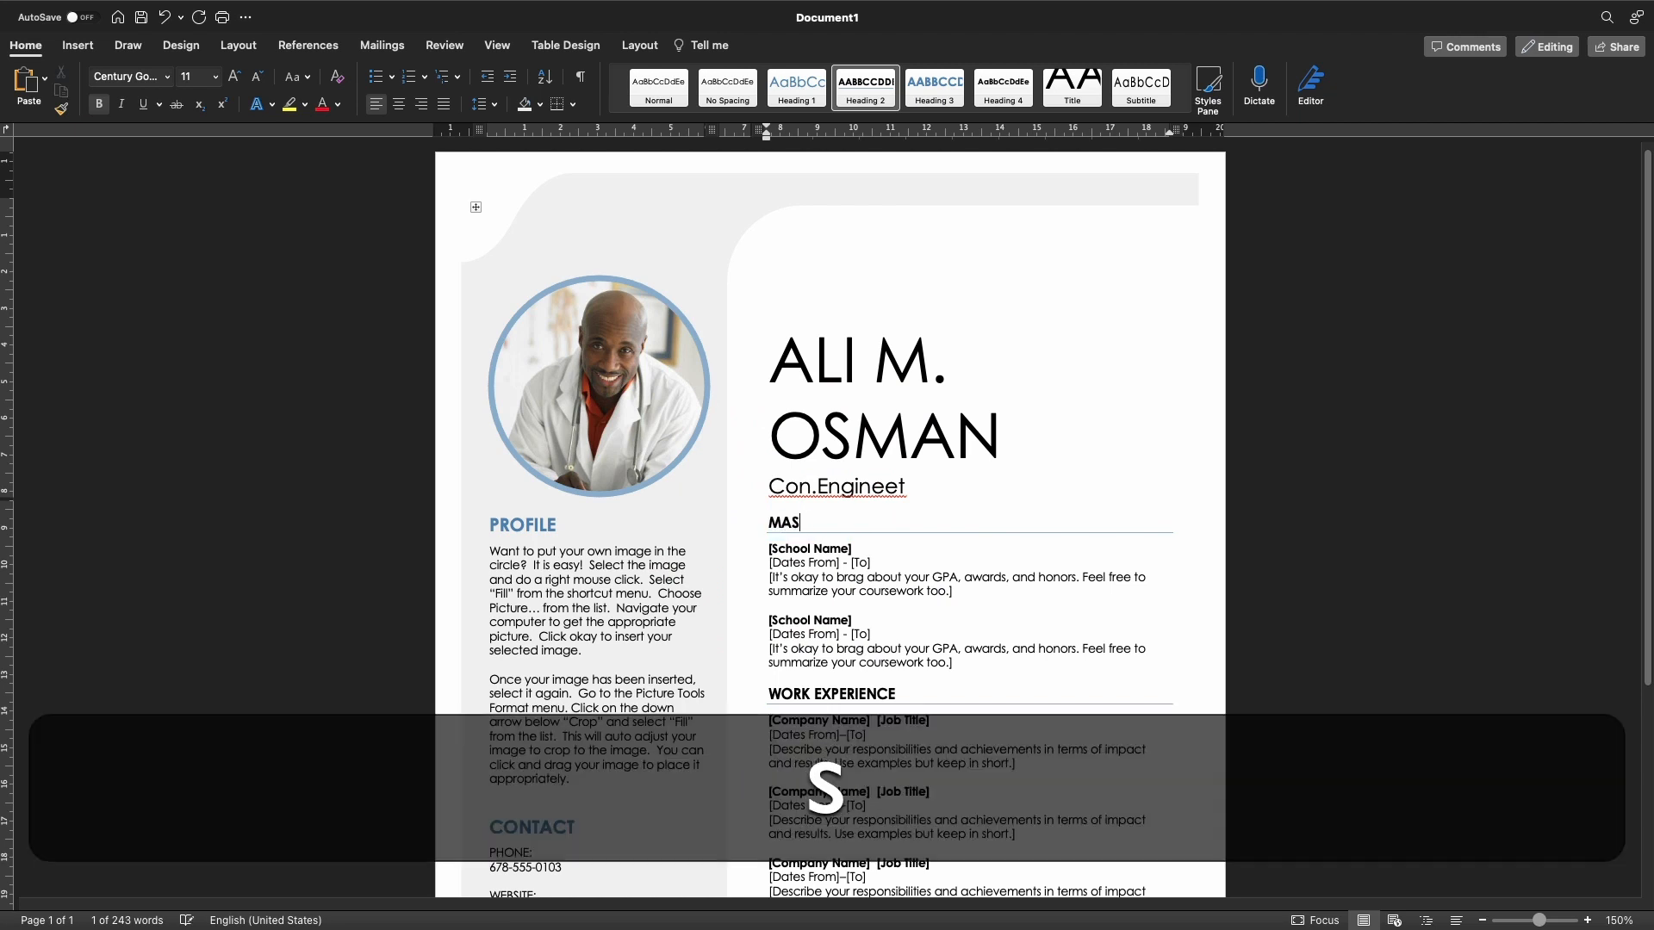
left_click(817, 550)
type("Uni")
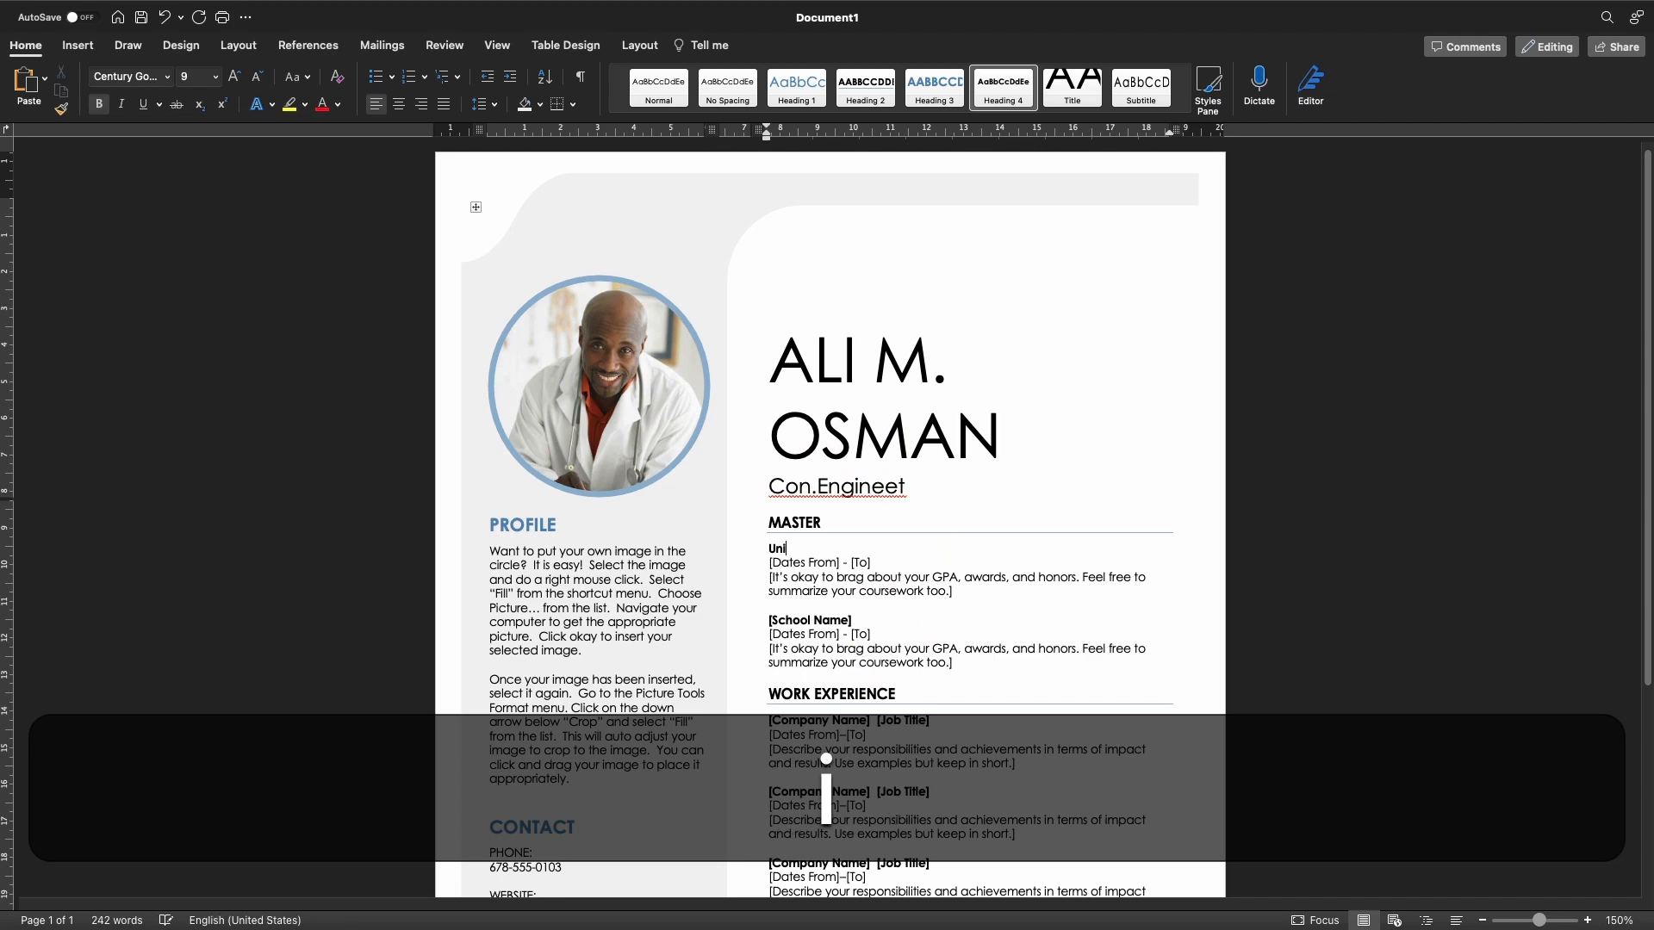
type("versity Of Stavanger")
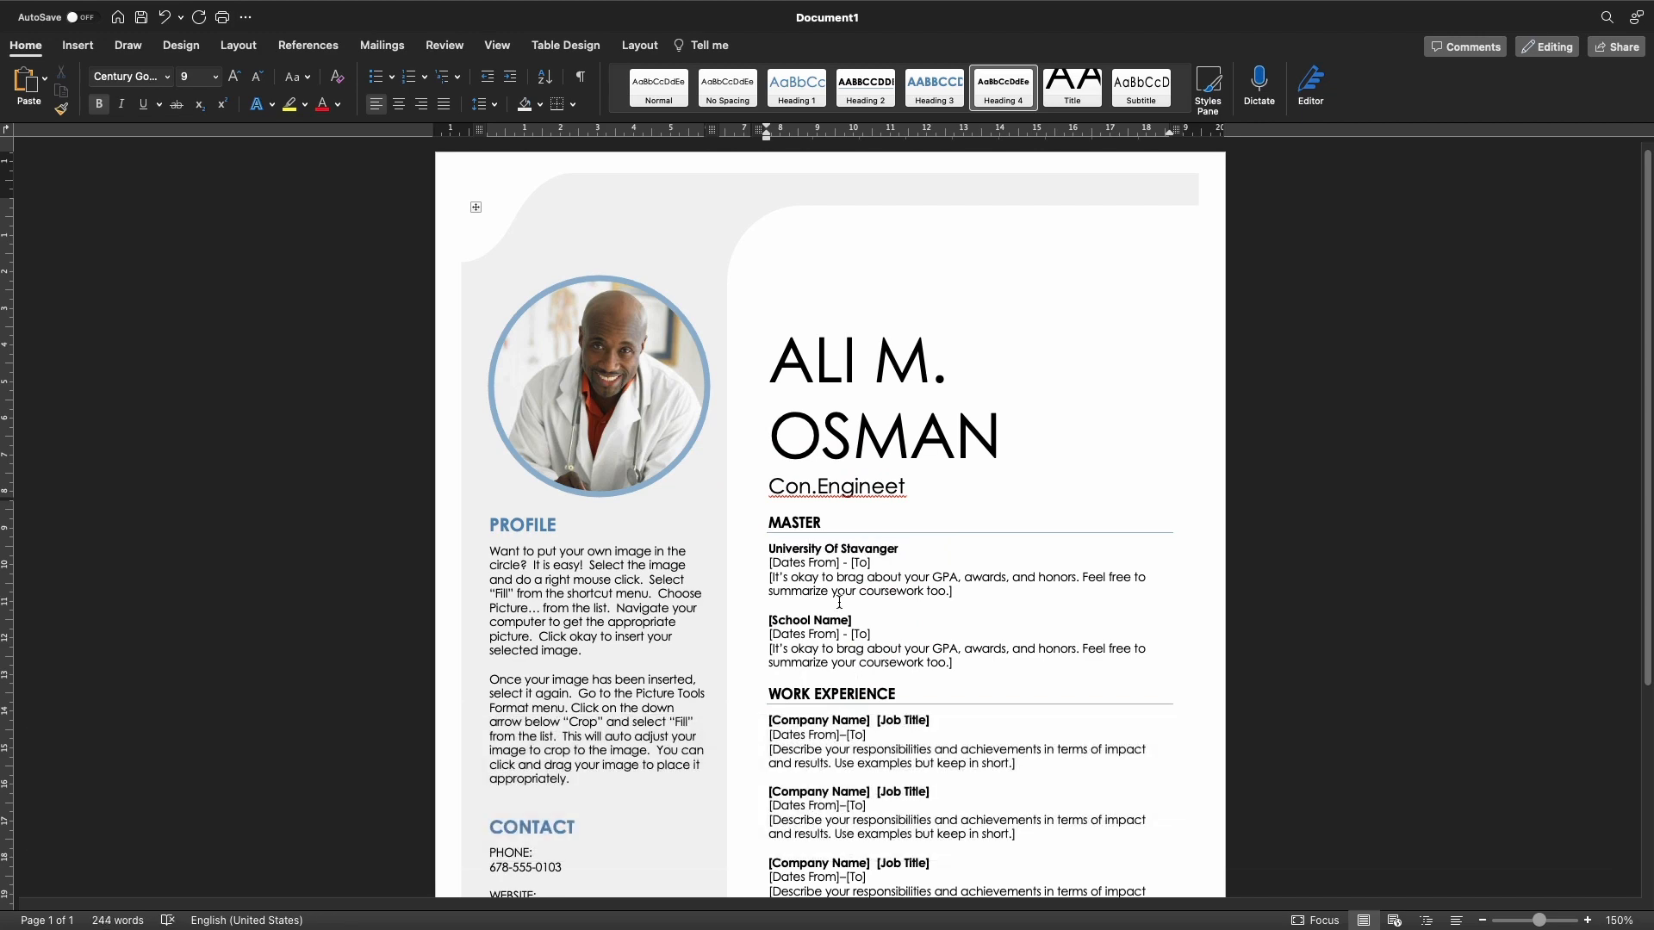
scroll(859, 595, "down", 5)
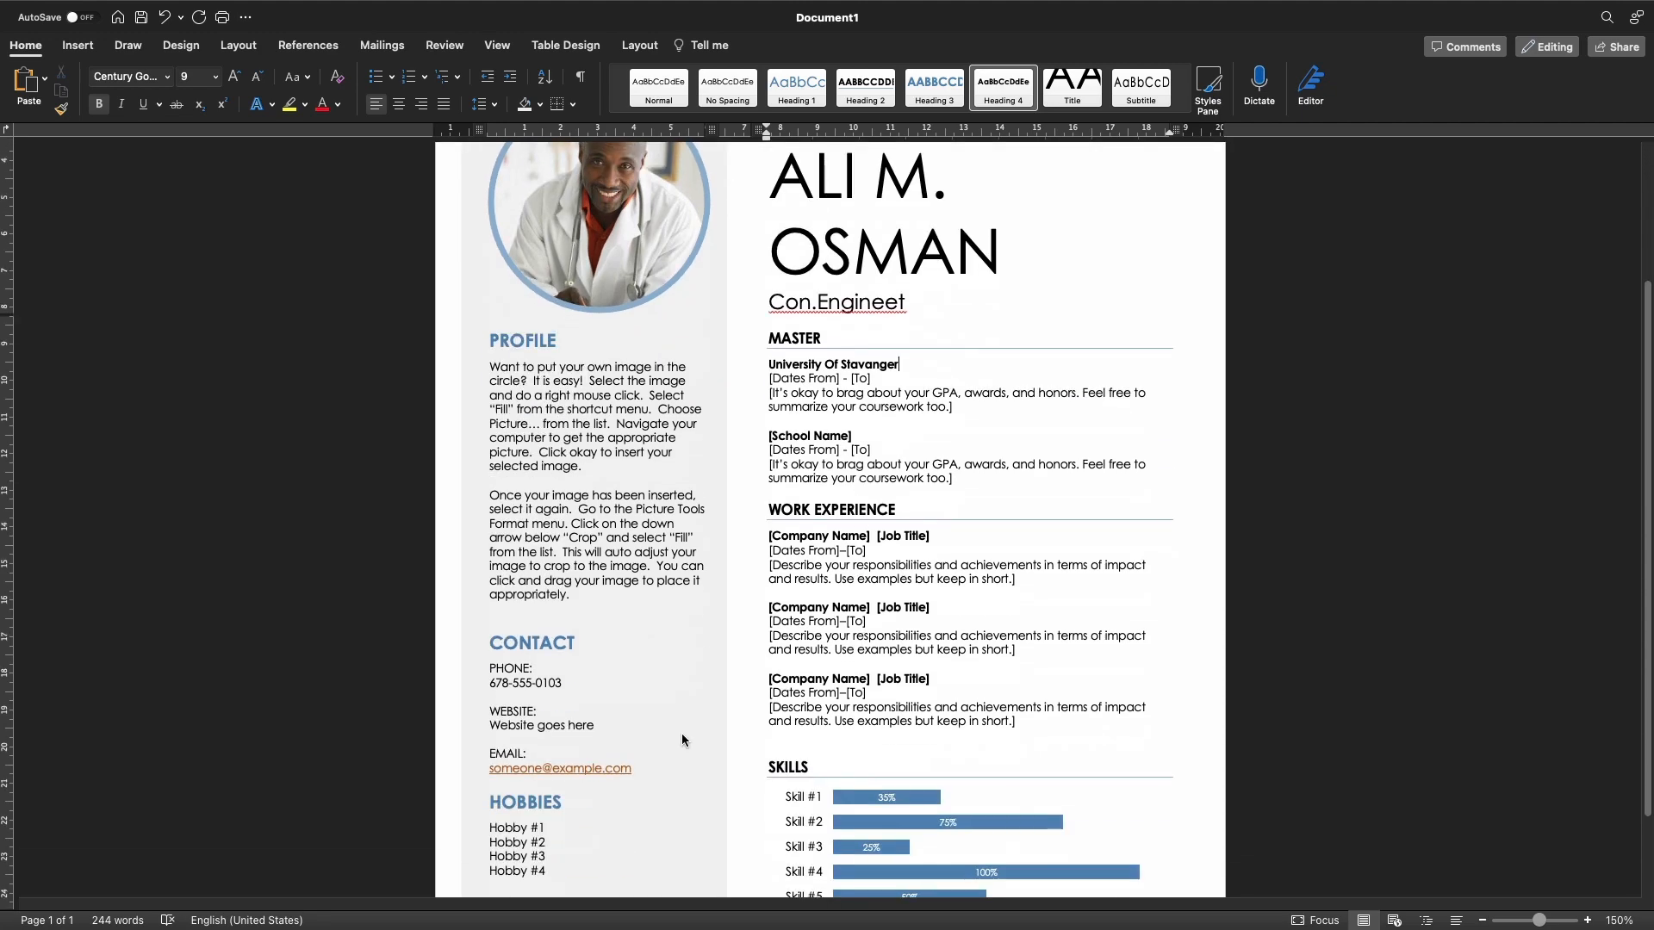
scroll(500, 717, "down", 1)
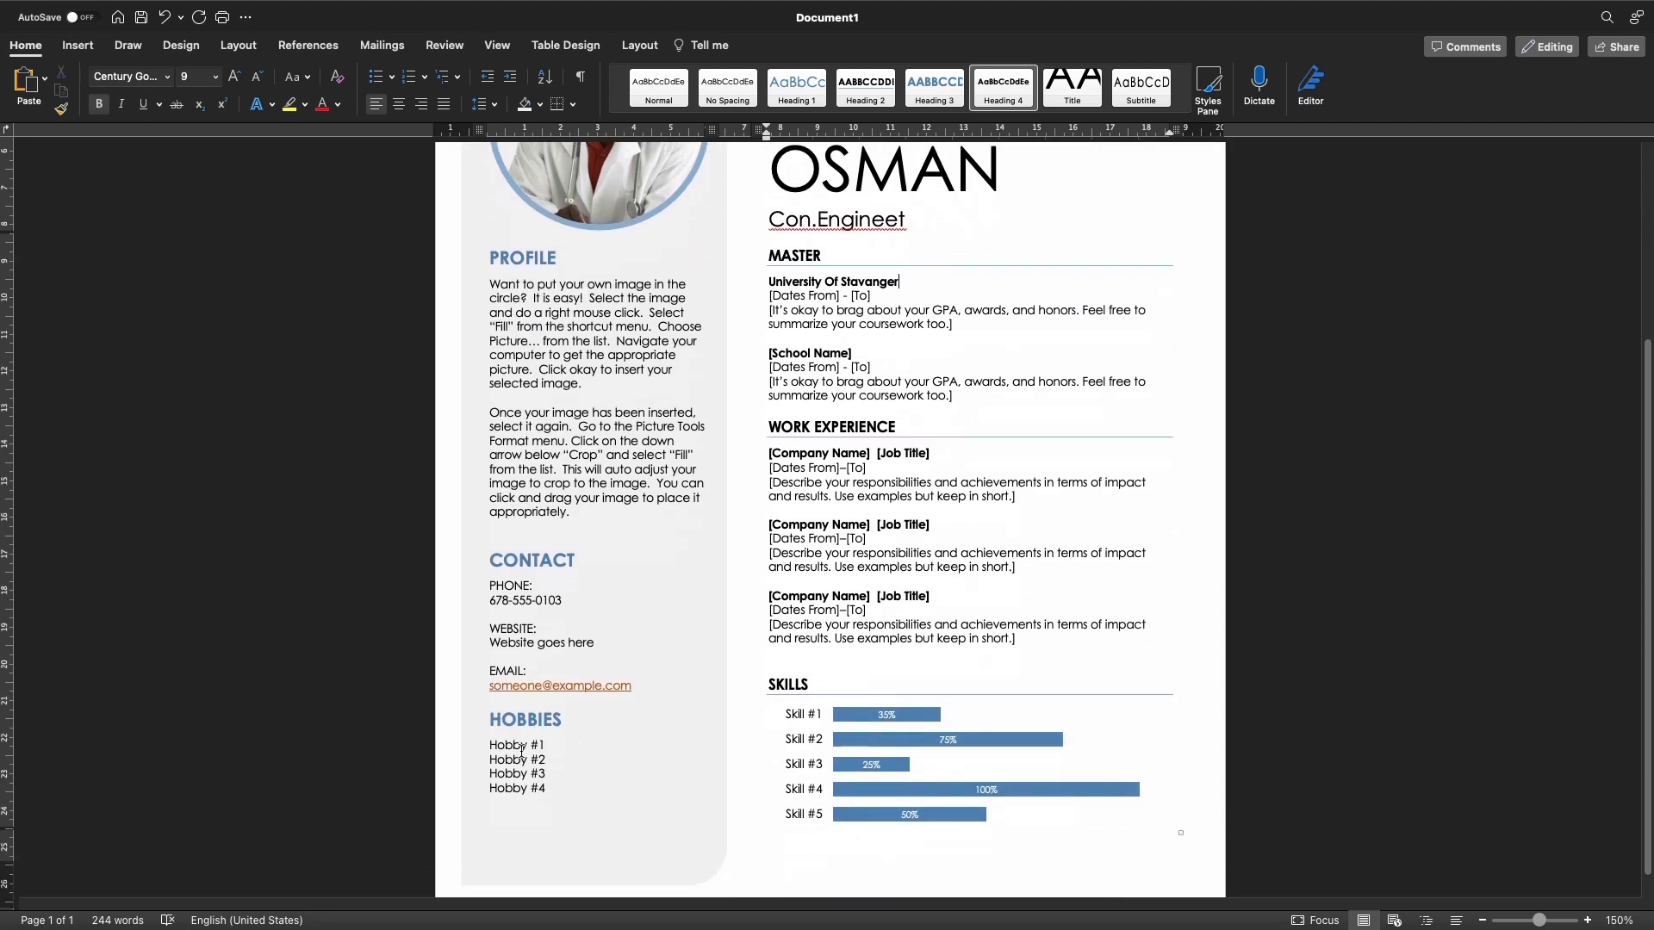
scroll(899, 712, "down", 2)
scroll(898, 711, "up", 10)
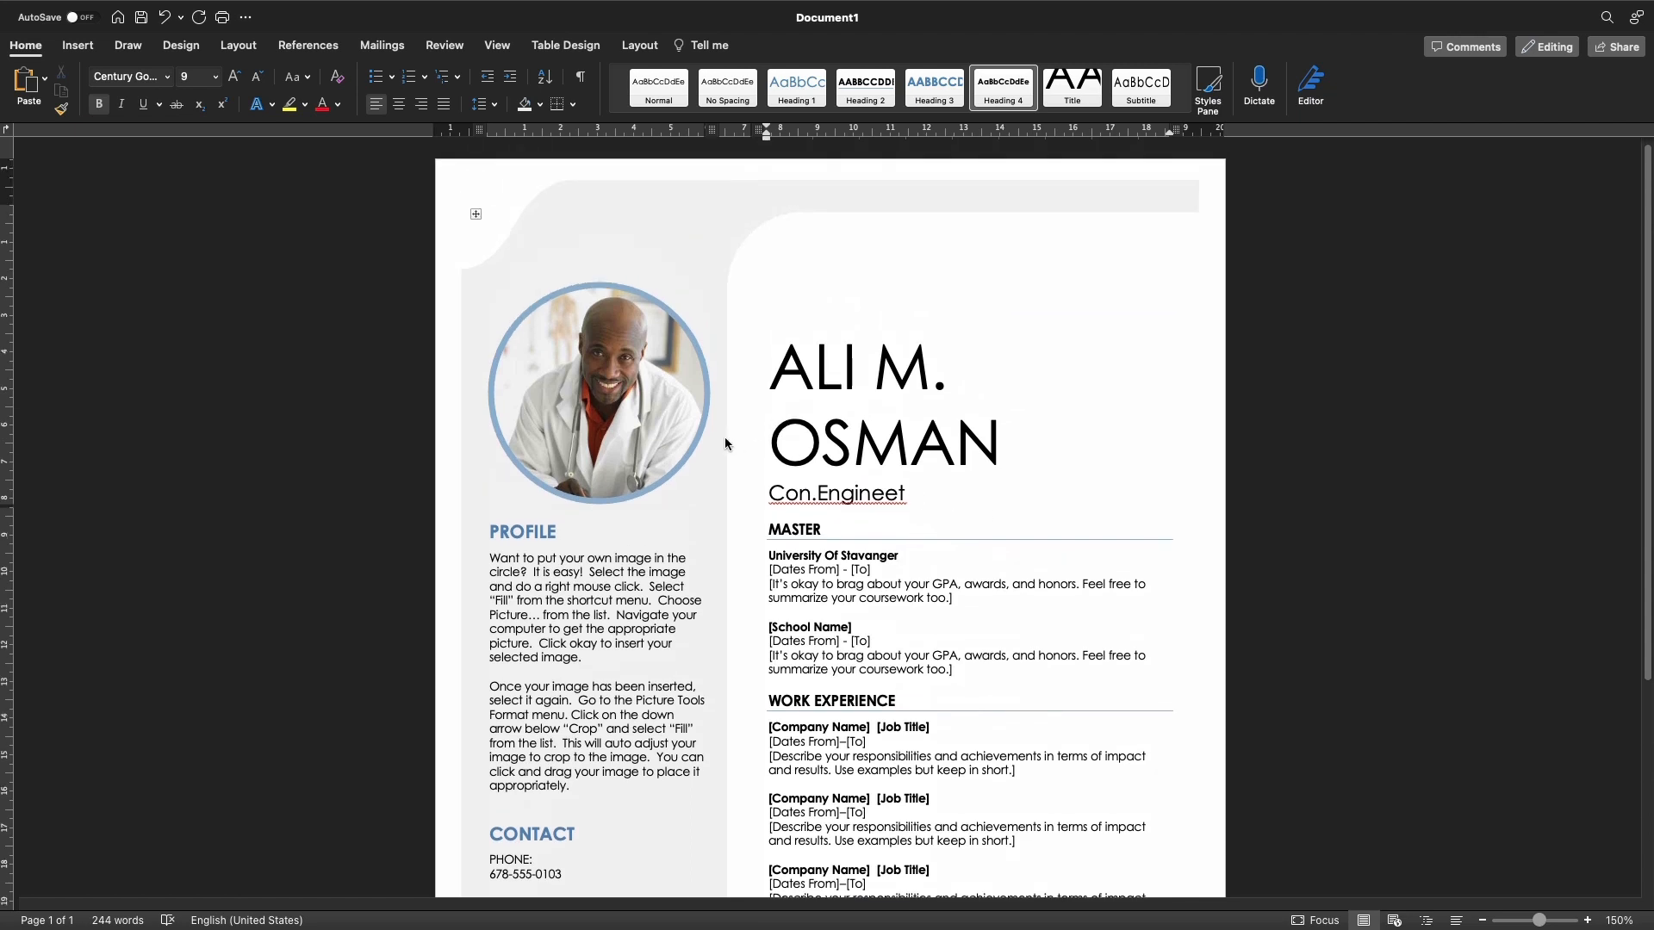
Delete the sample photo and insert the Desktop screenshot photo using Picture from File
left_click(609, 423)
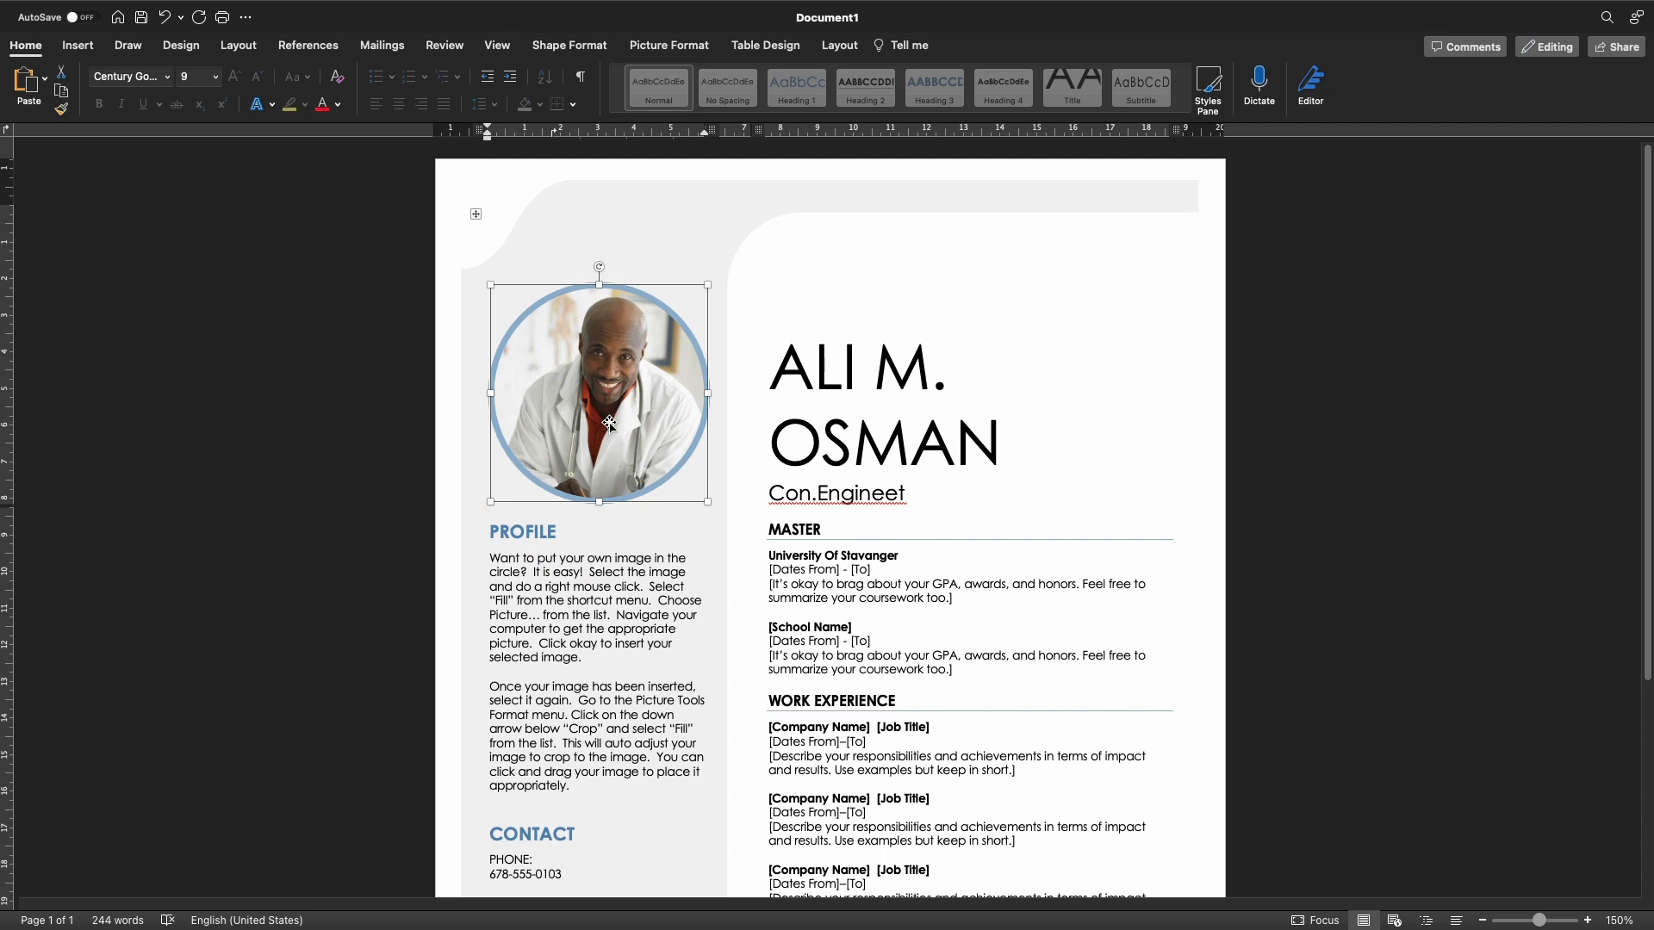
key("BackSpace")
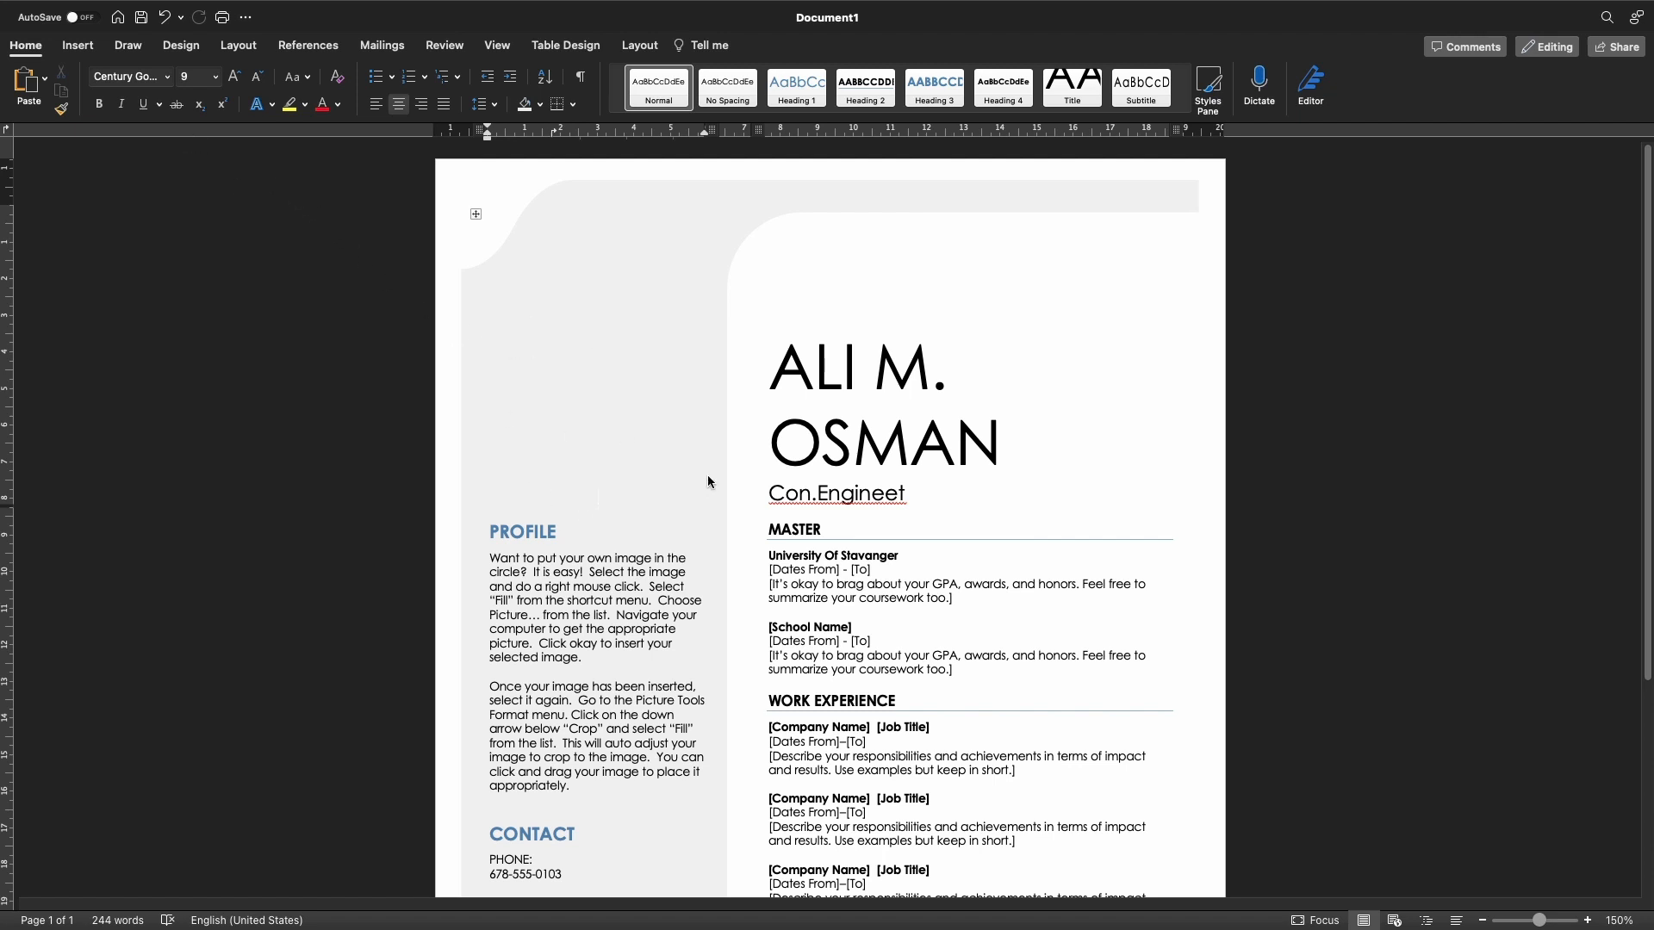
left_click(79, 47)
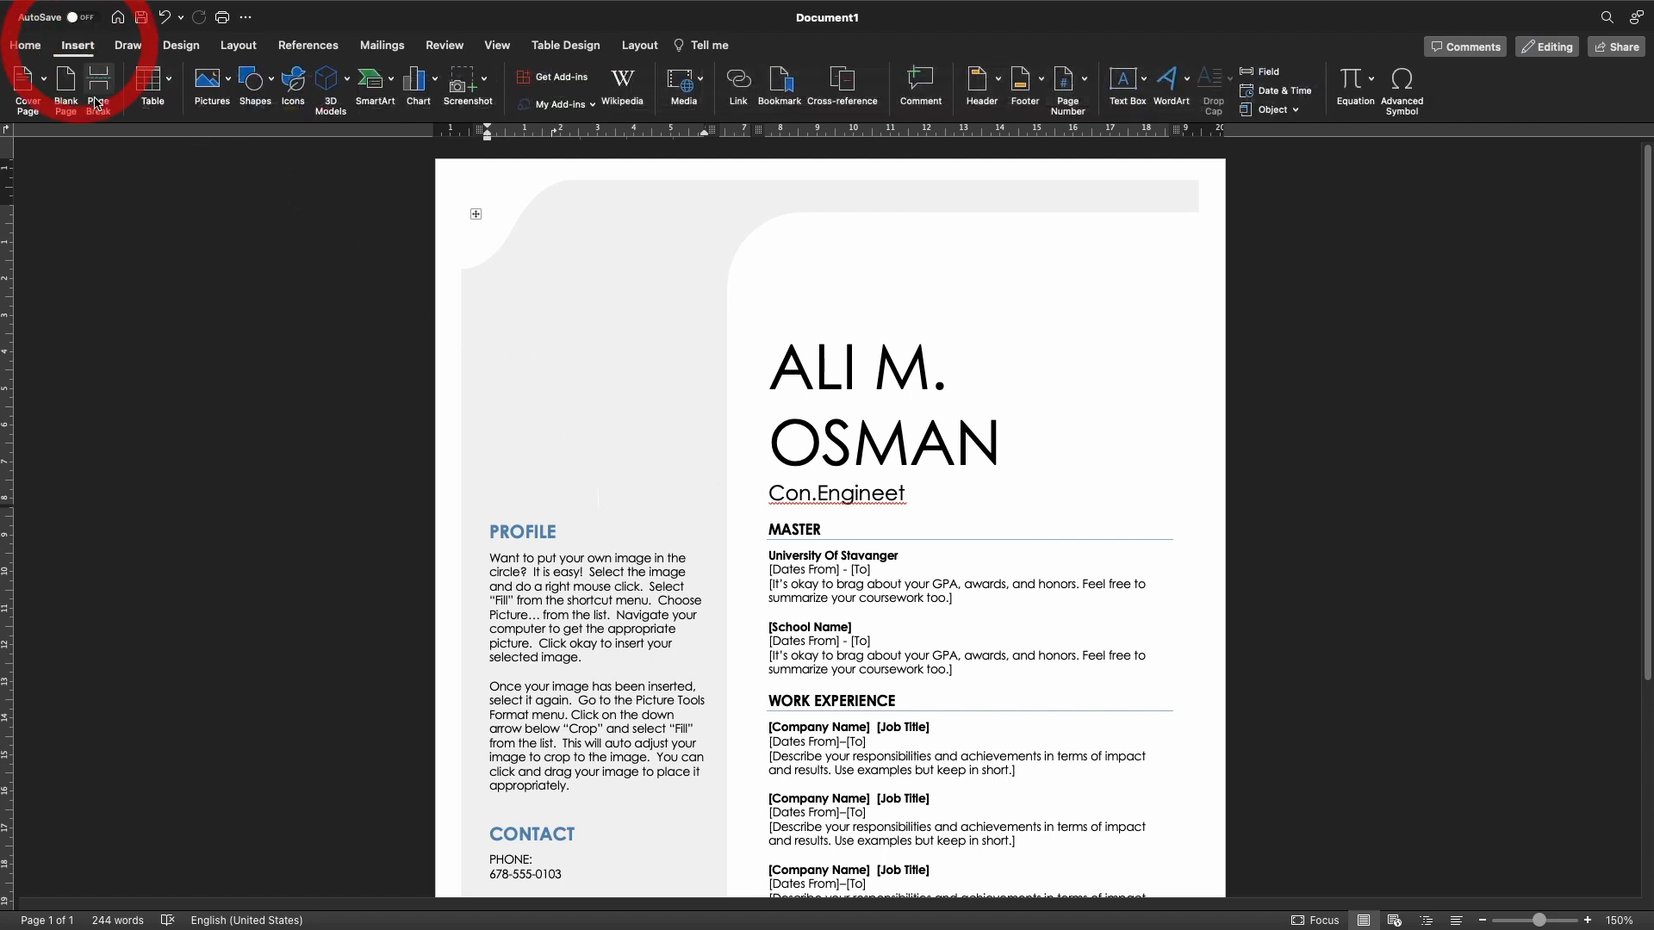
left_click(231, 89)
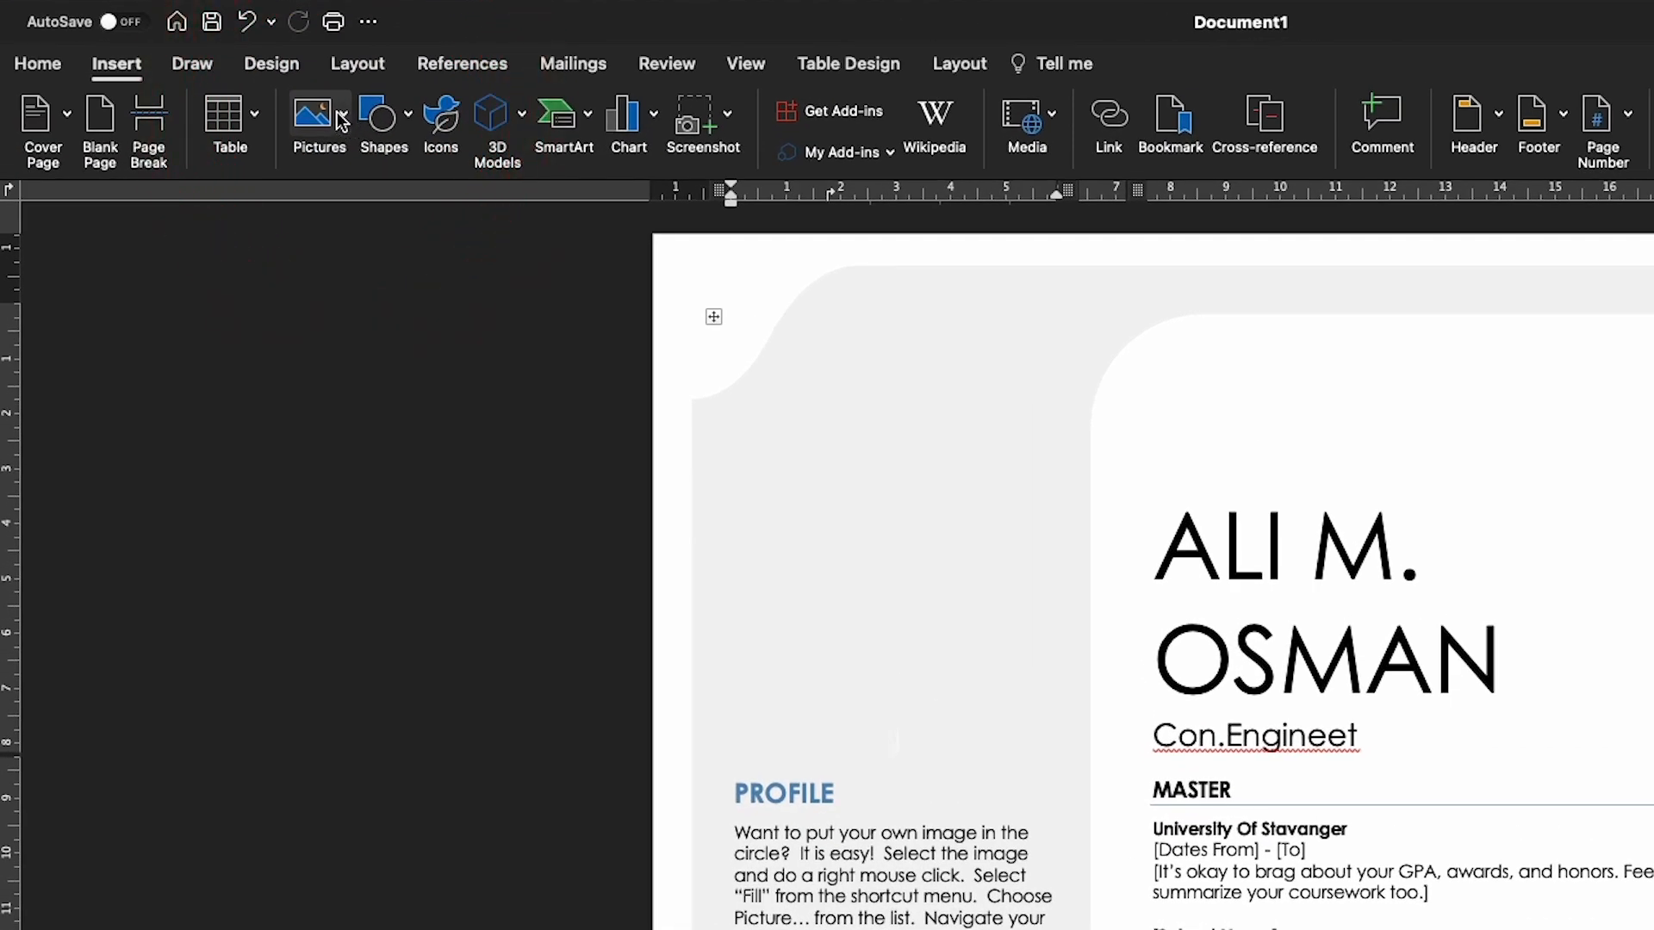
left_click(342, 120)
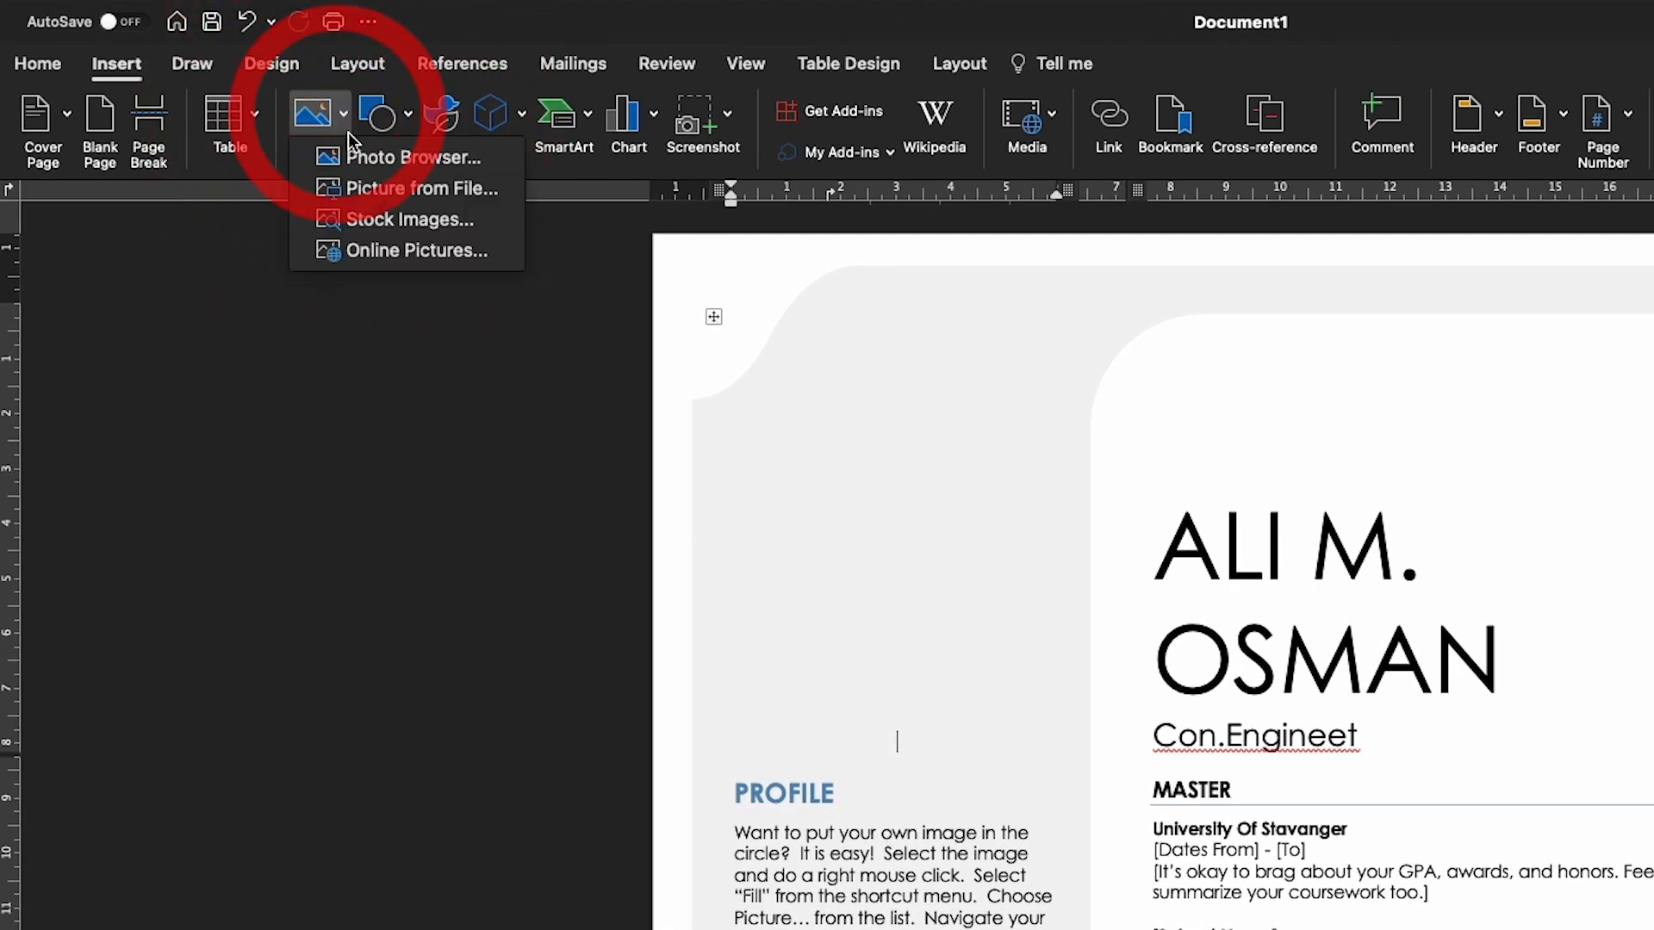
left_click(370, 191)
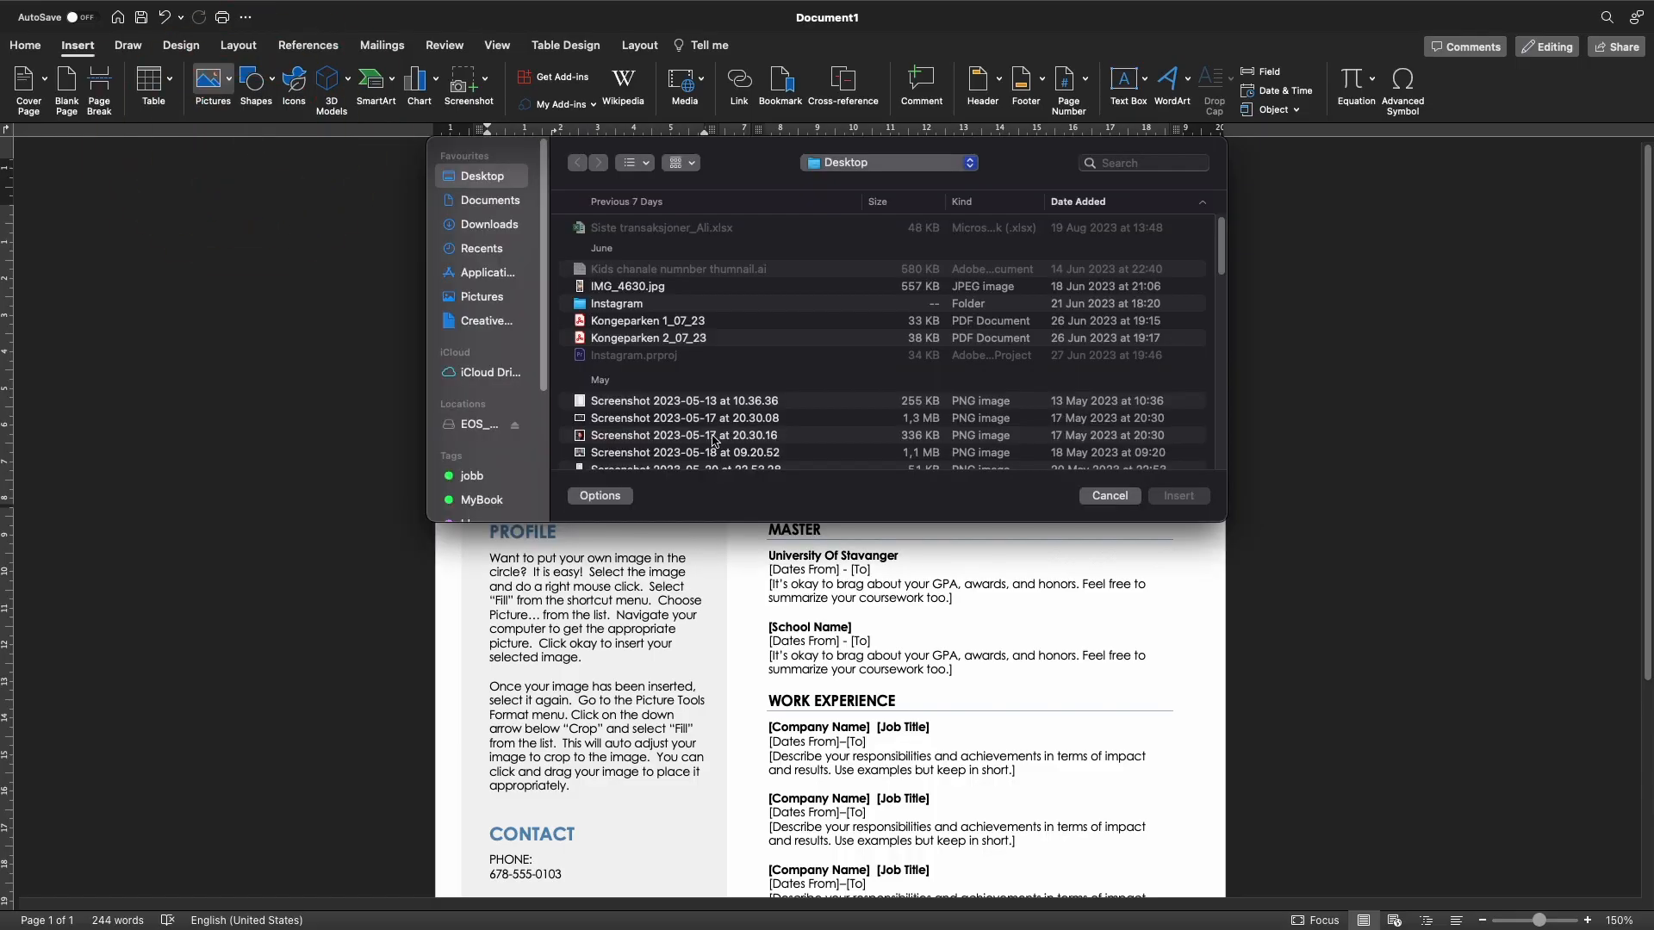
left_click(637, 454)
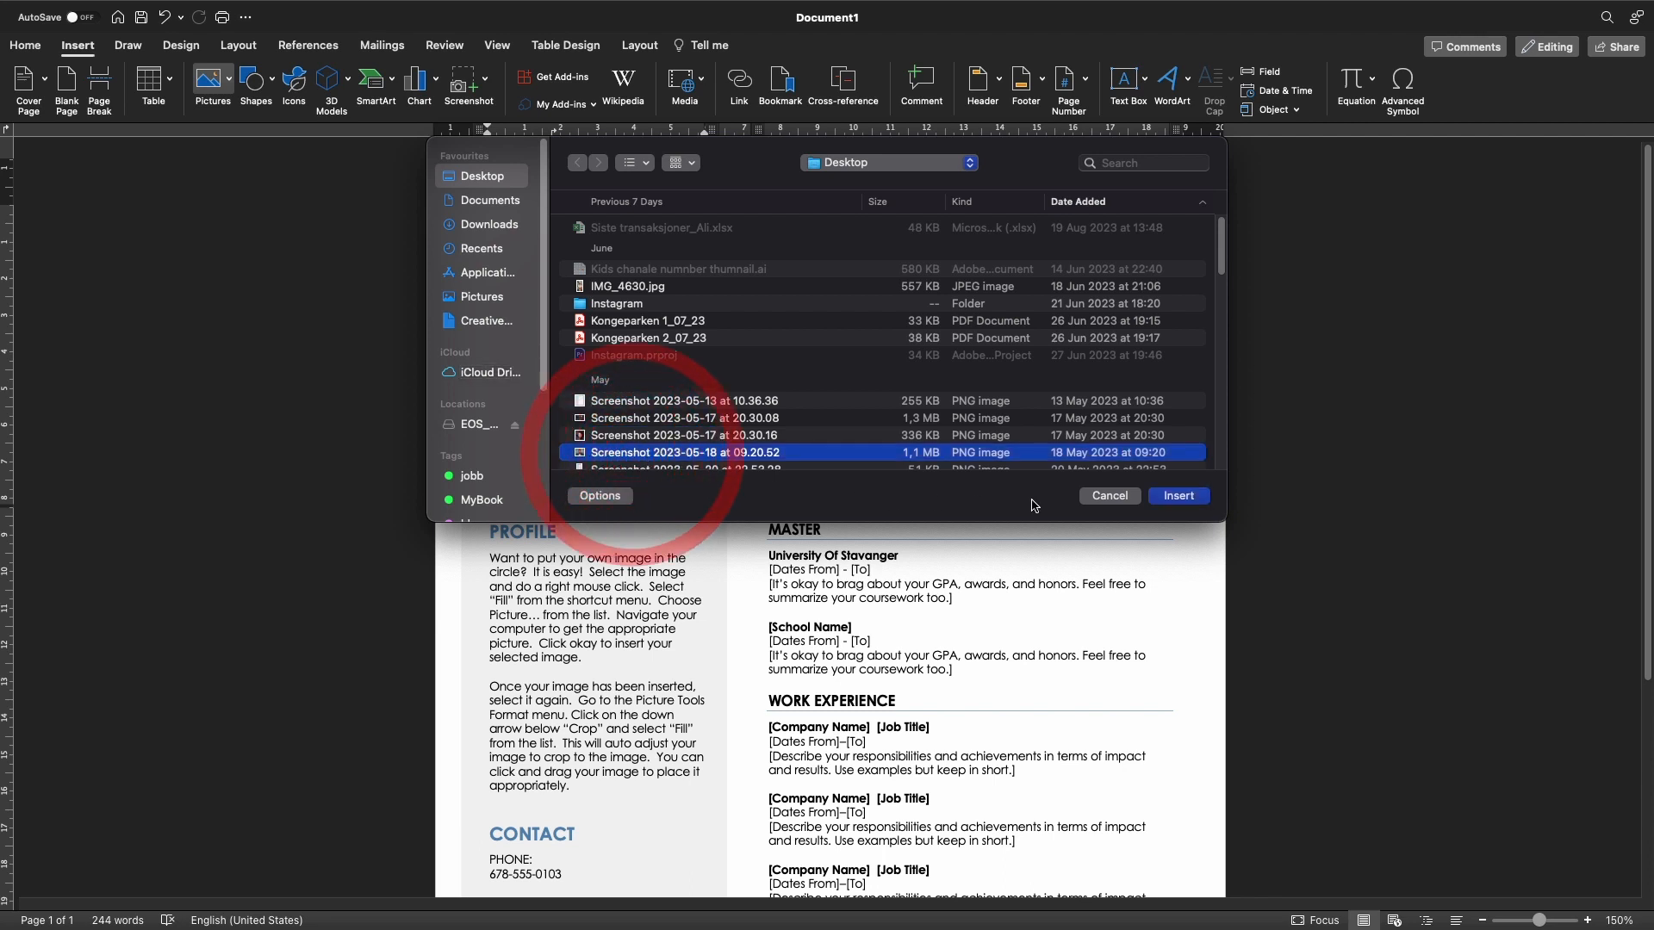
left_click(1176, 497)
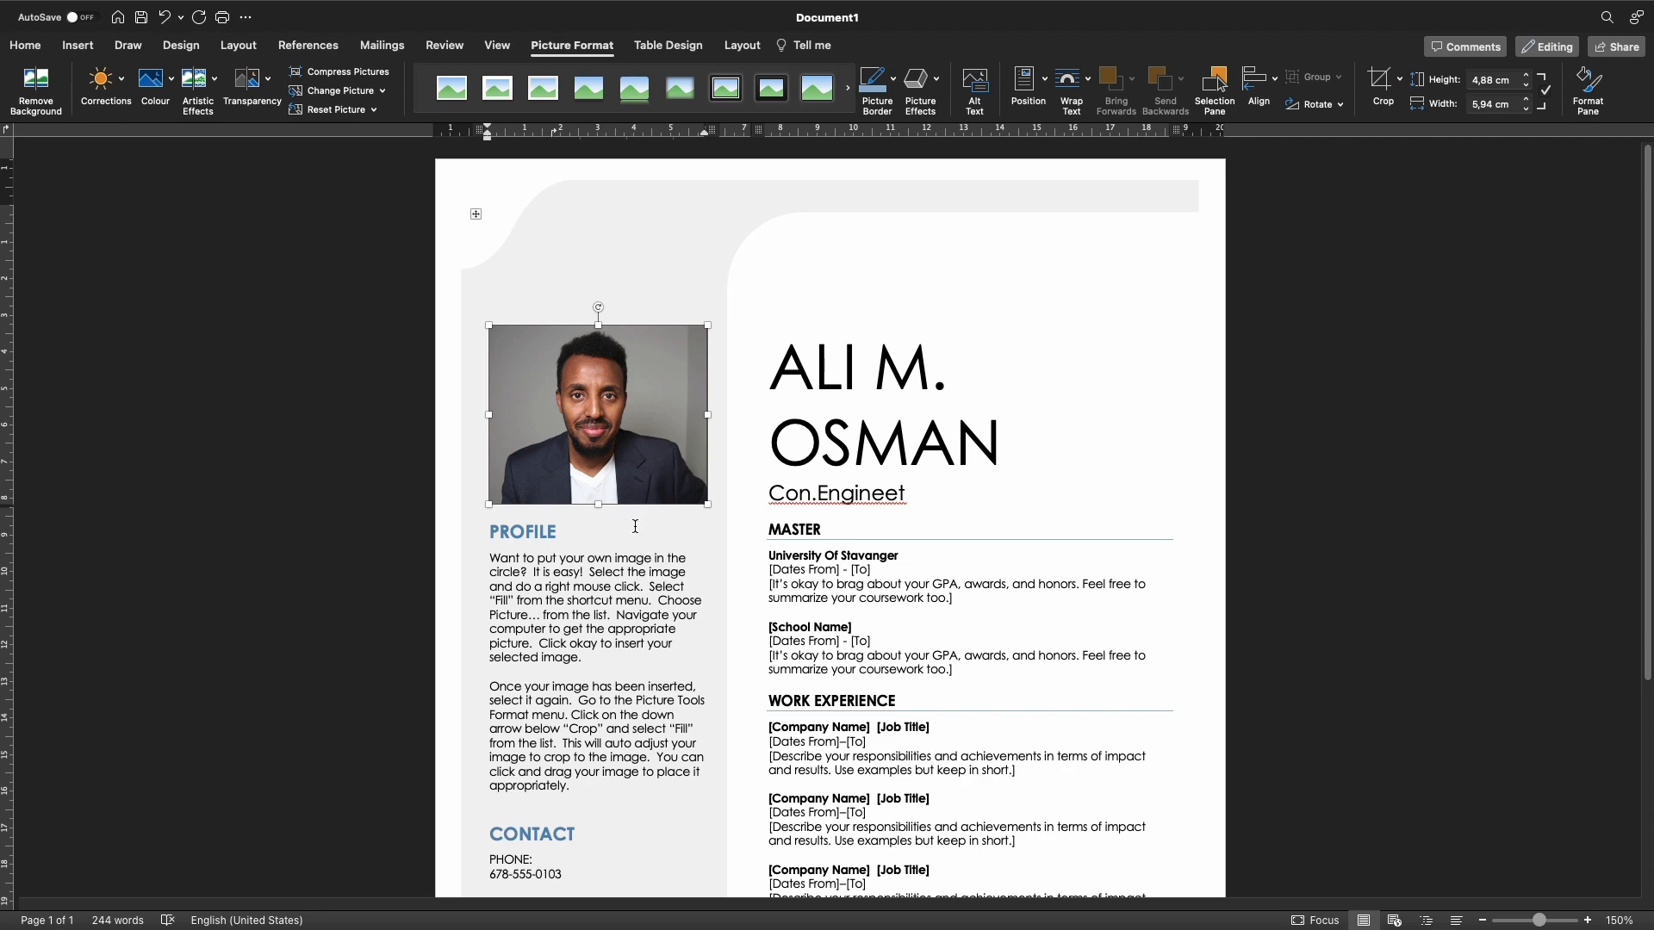
Set the photo's border weight to 3 pt
double_click(707, 521)
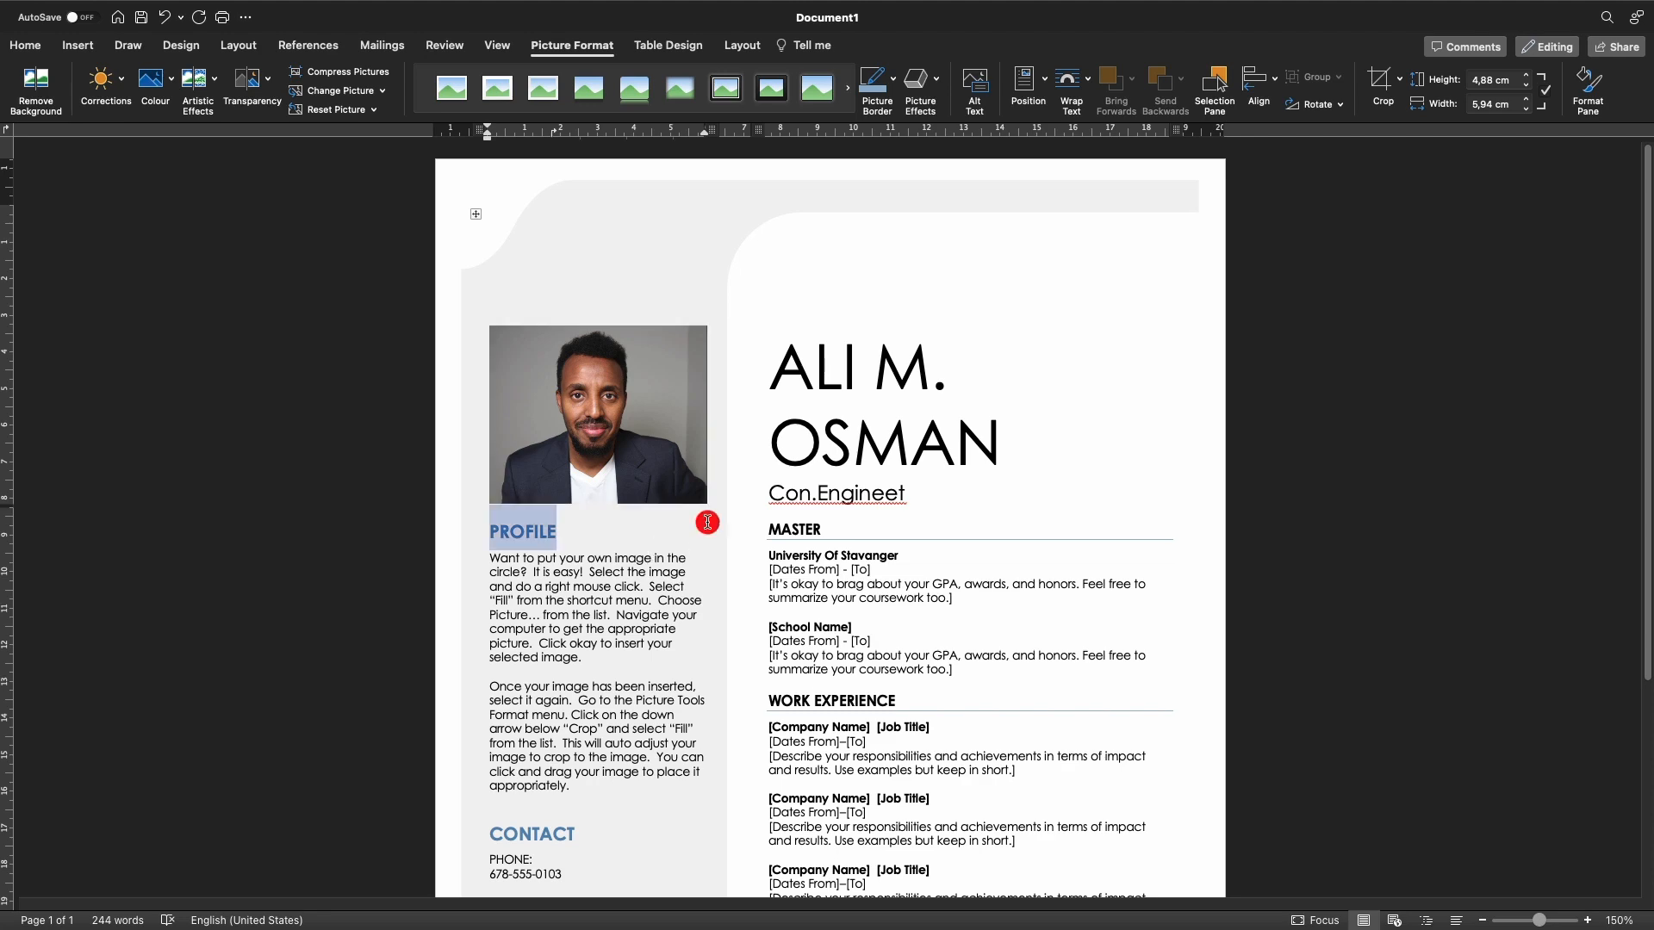
left_click(661, 441)
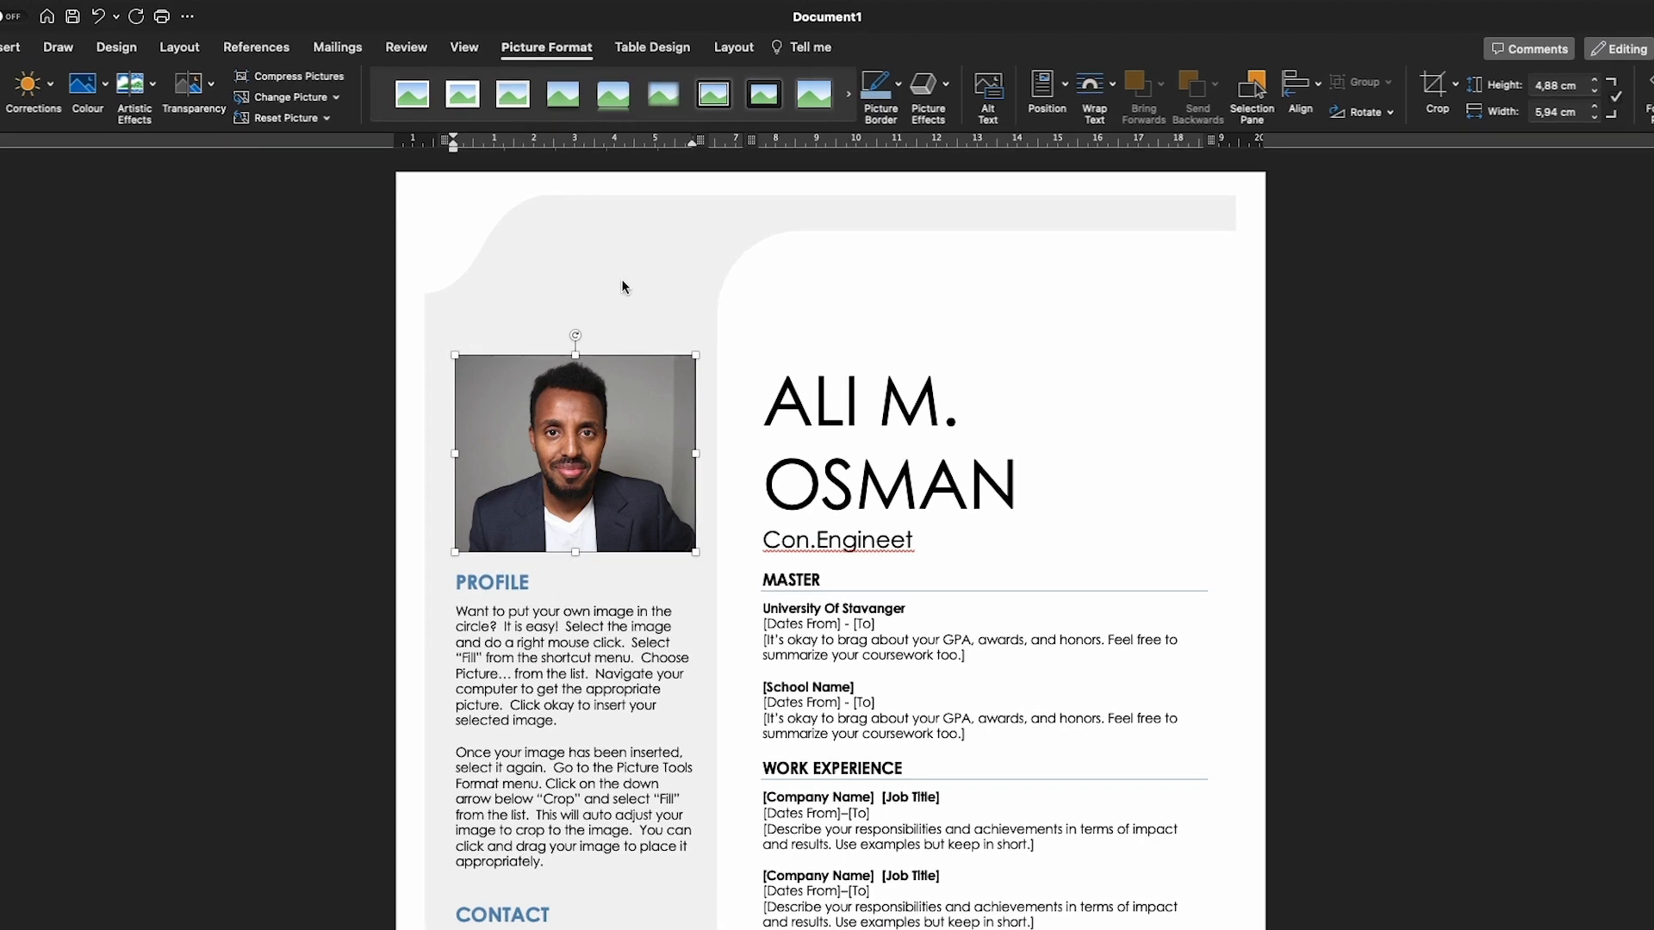
left_click(820, 417)
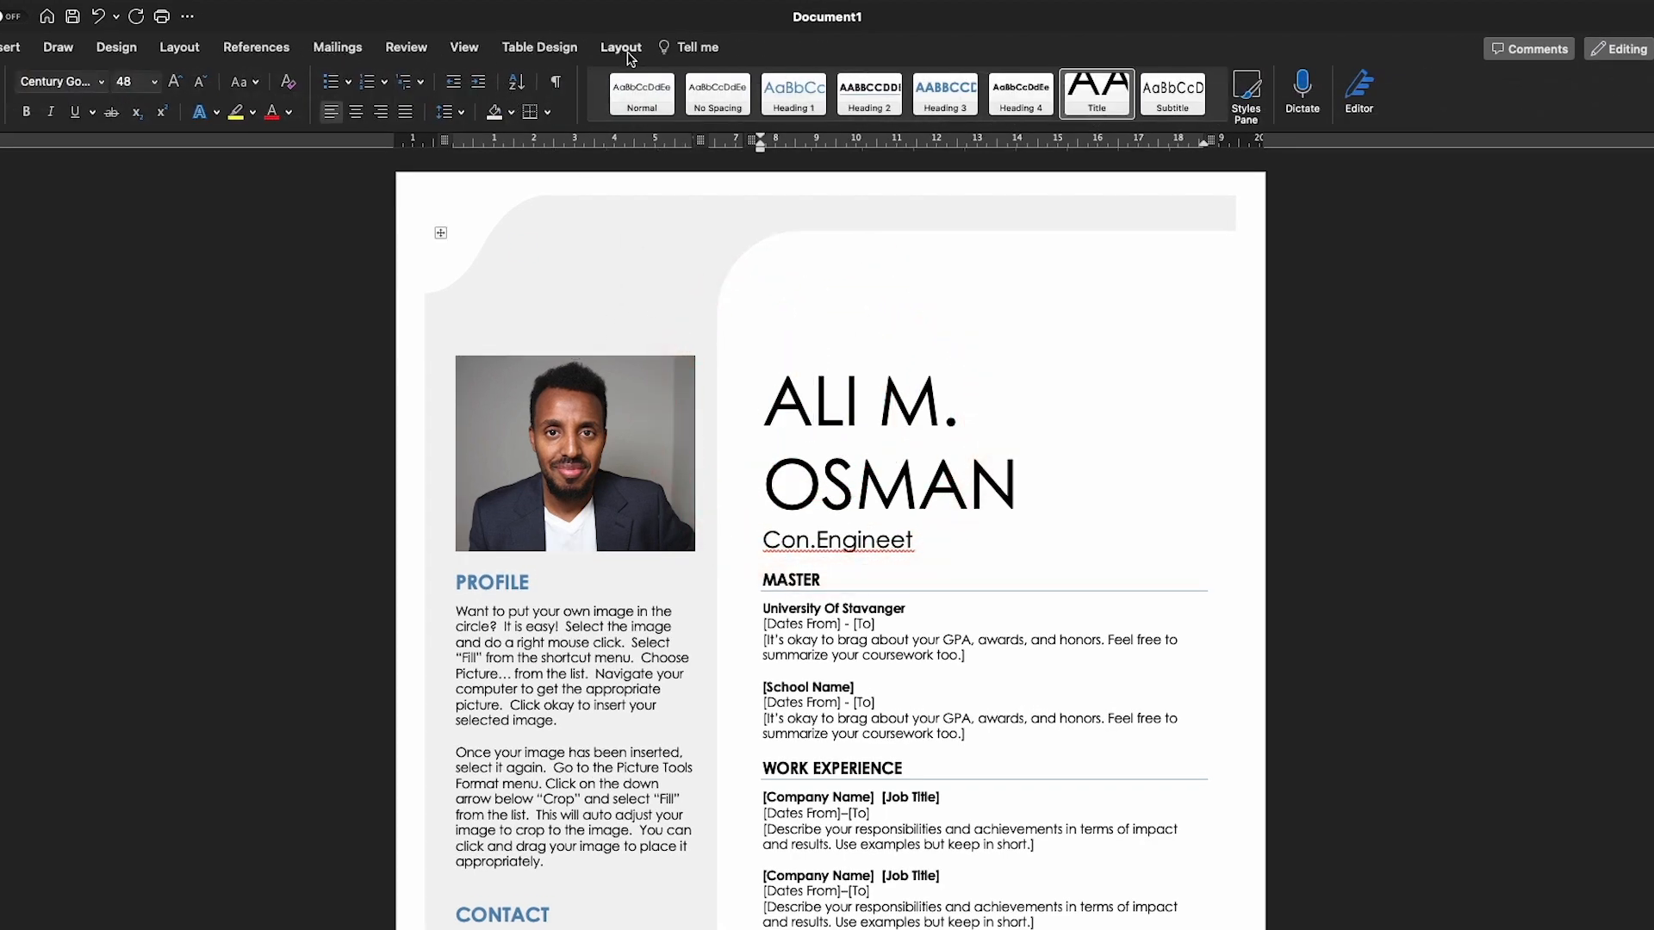
left_click(621, 410)
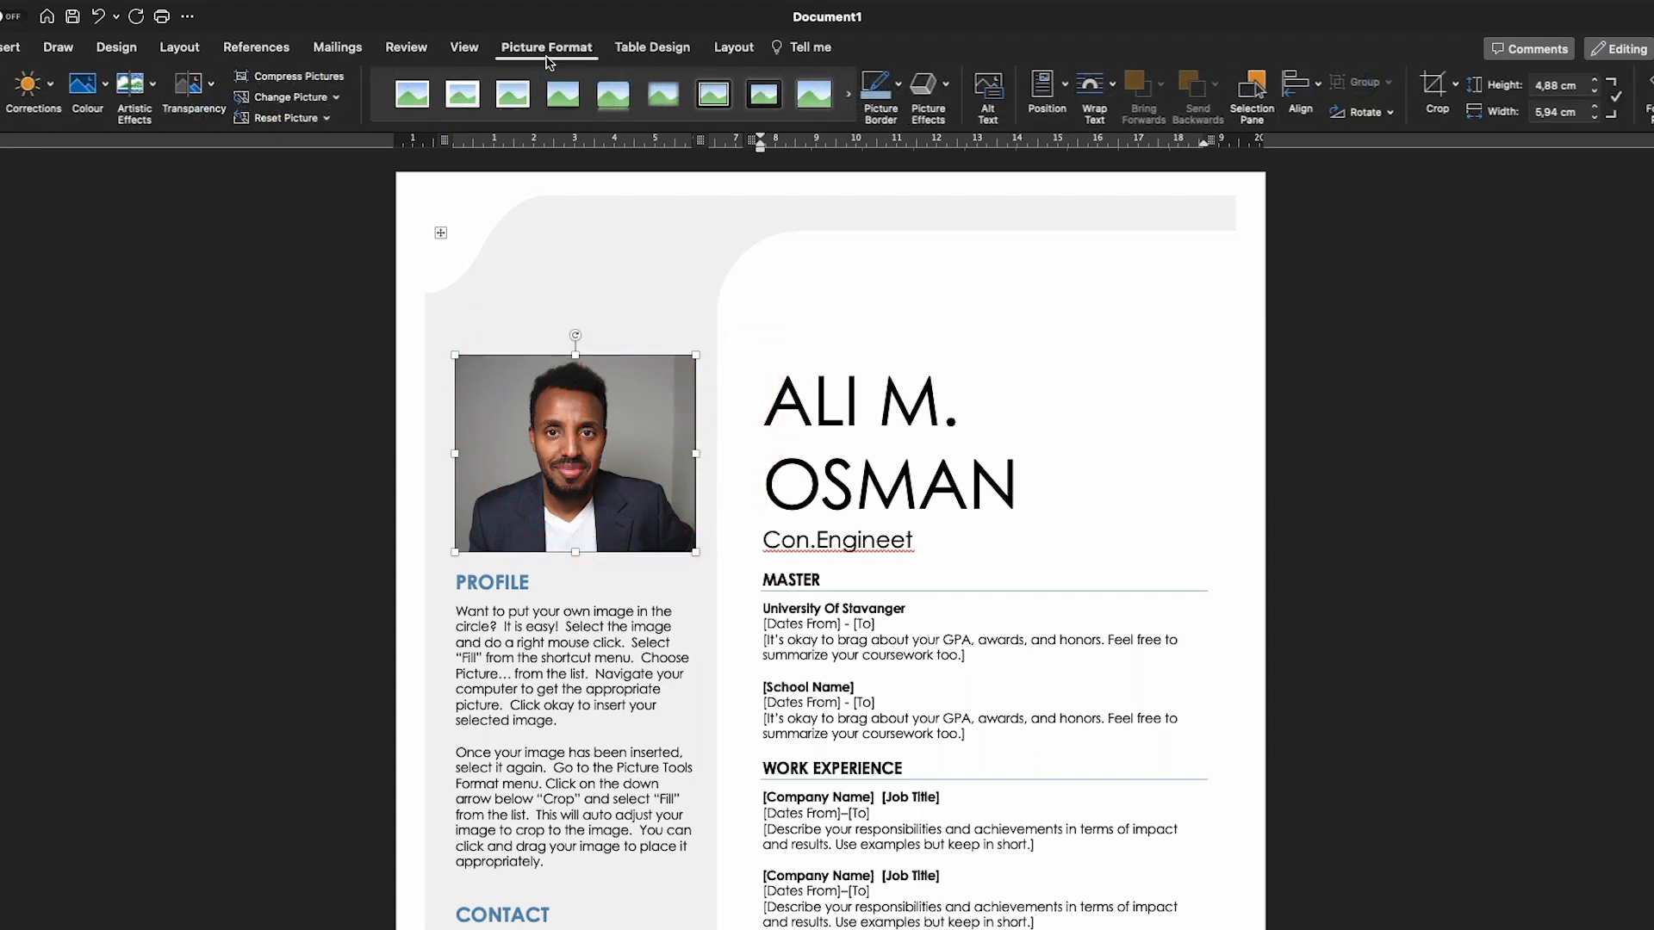
left_click(899, 88)
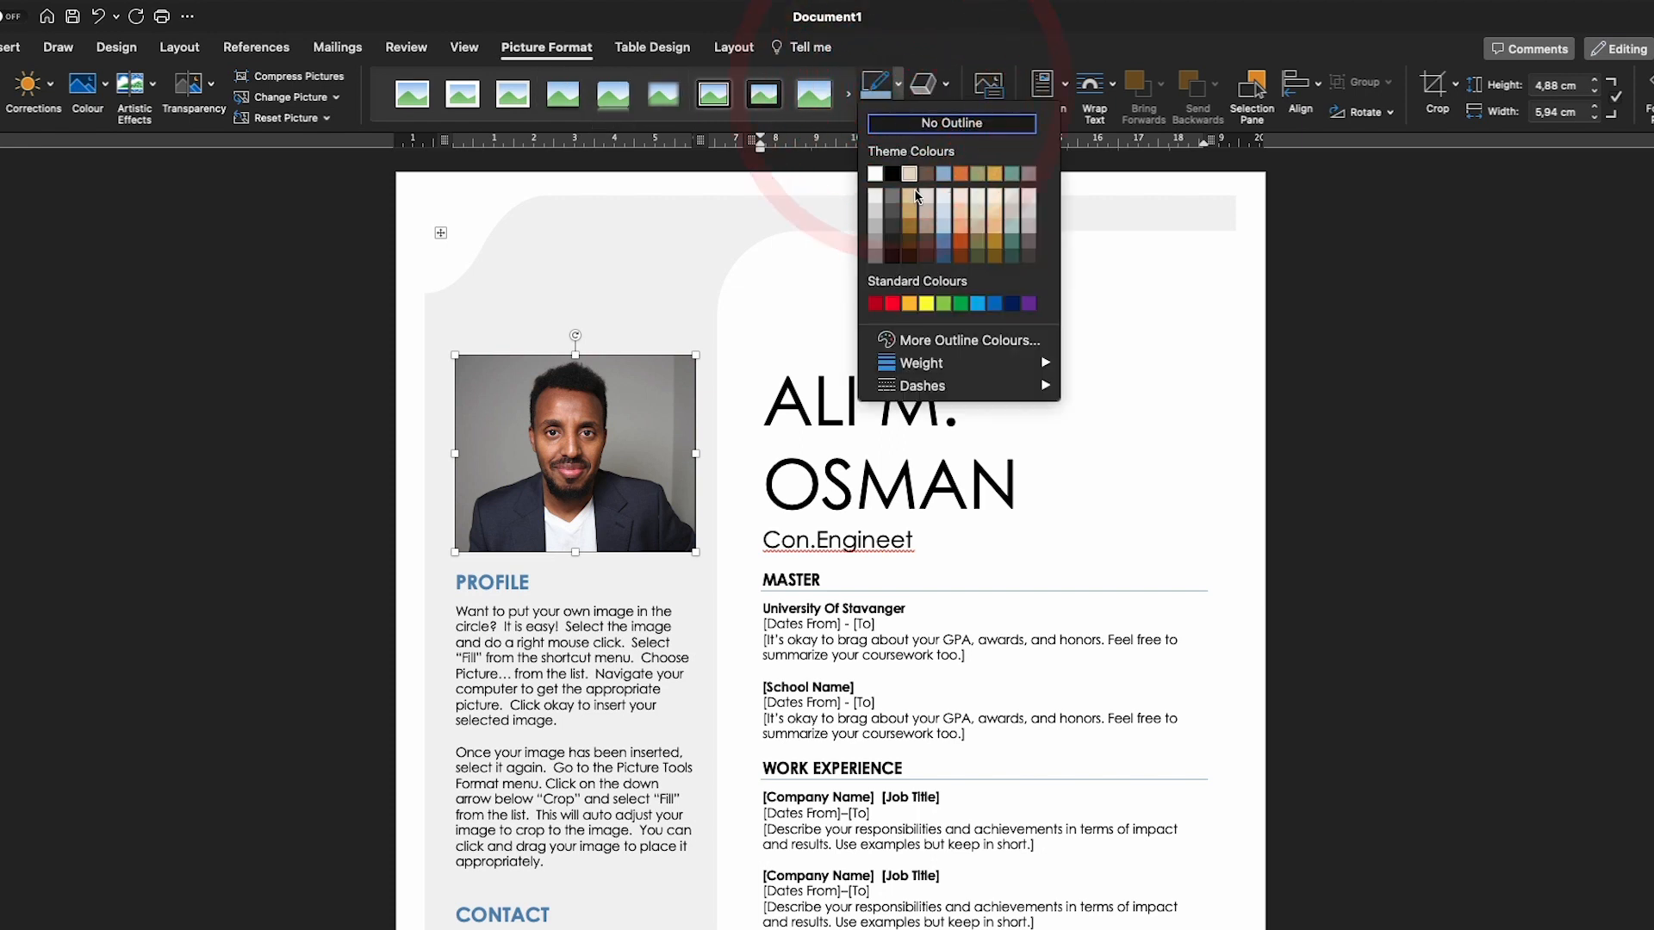
mouse_move(931, 365)
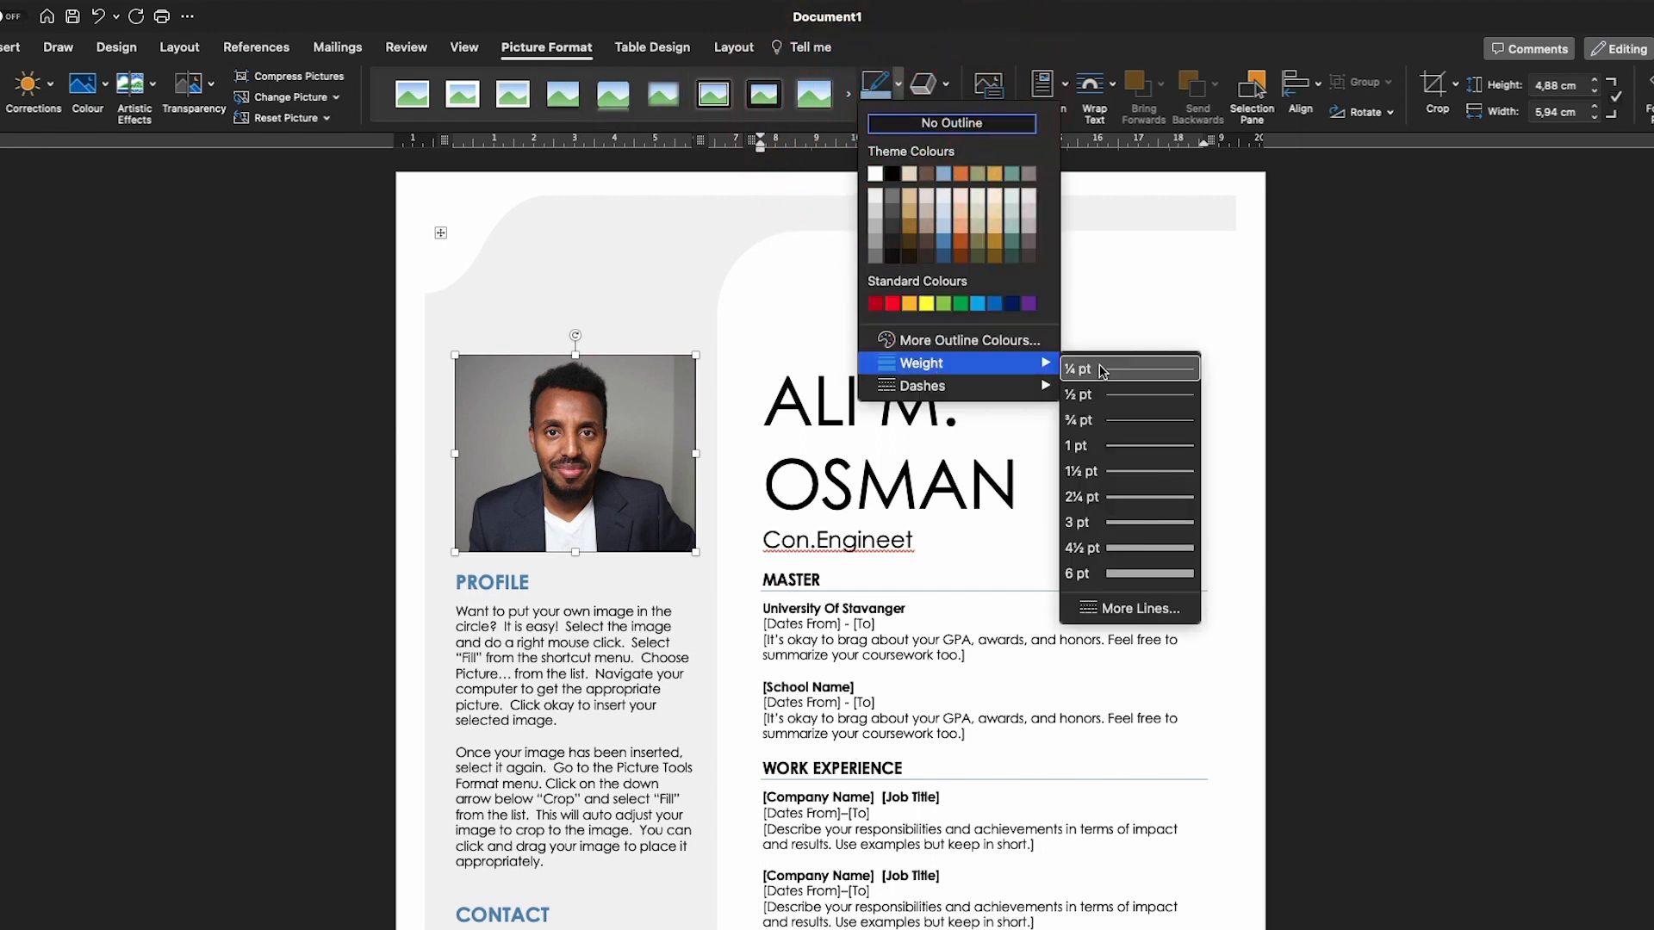
left_click(1129, 523)
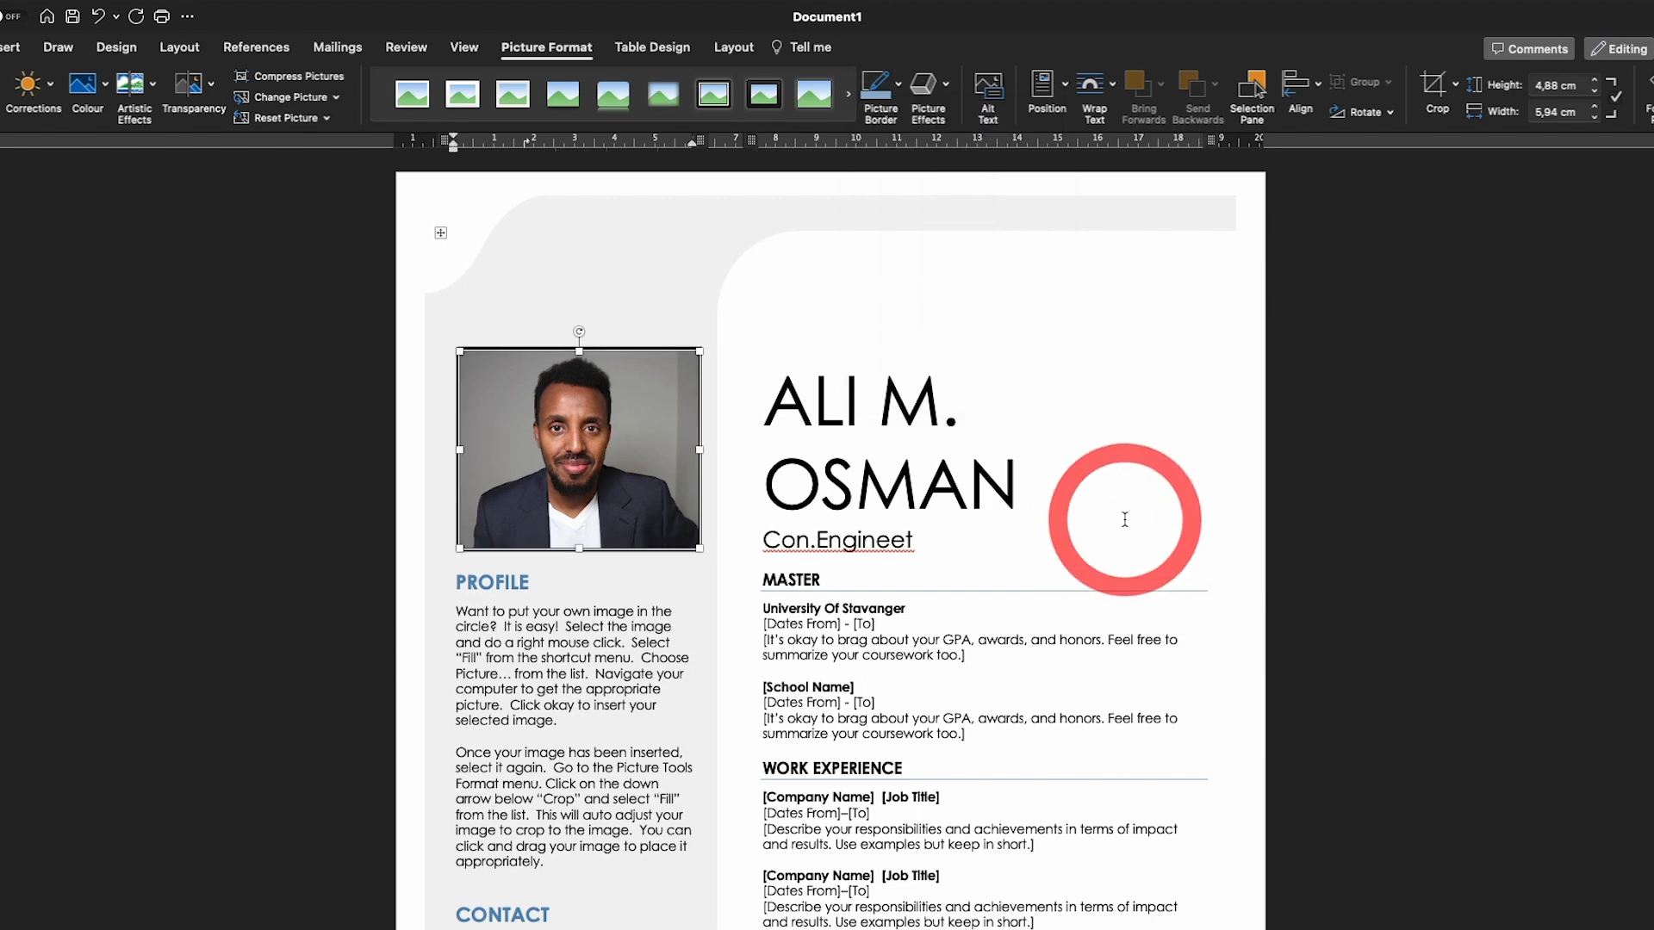
Colour the photo border blue
left_click(899, 90)
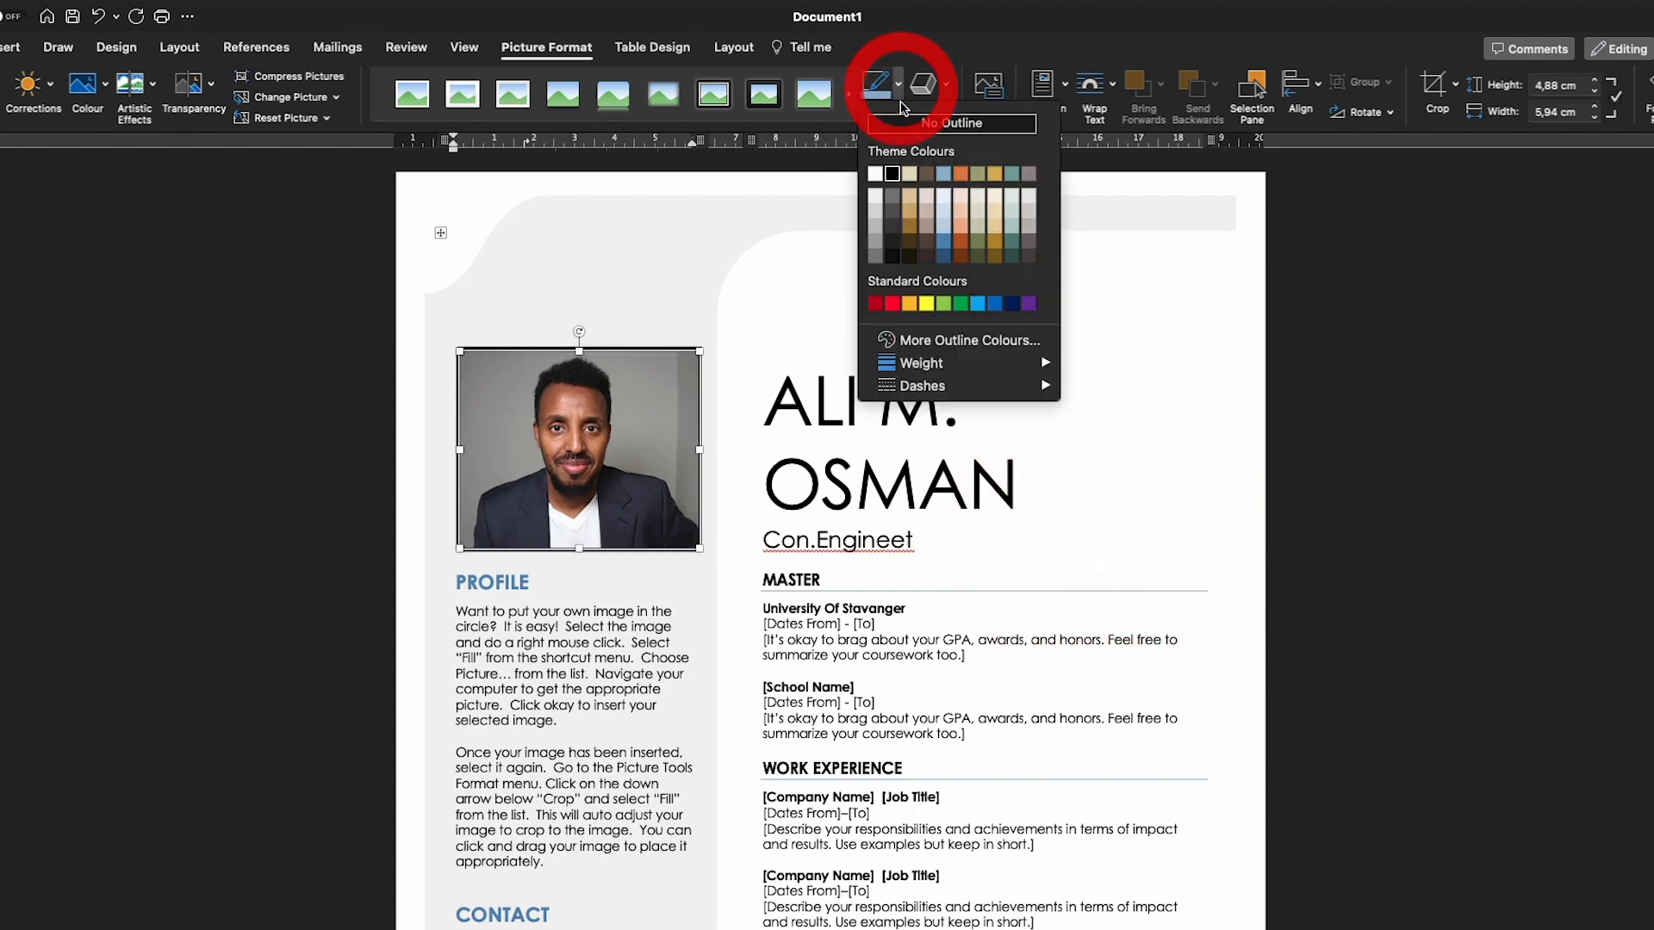
left_click(961, 316)
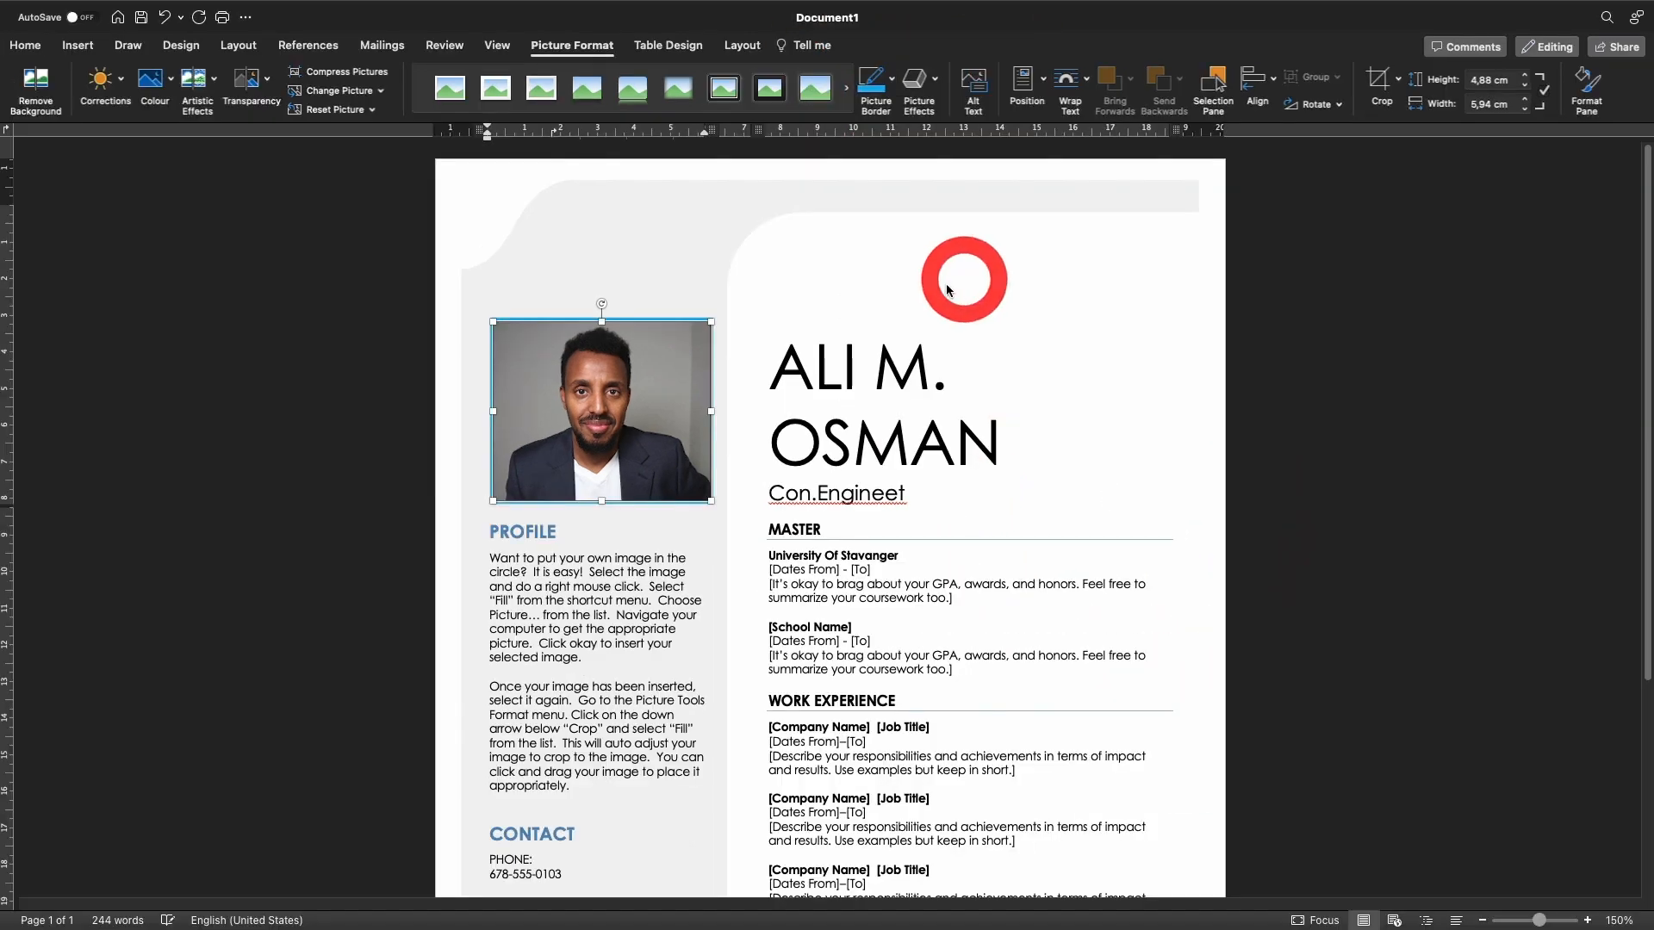
left_click(572, 251)
left_click(675, 632)
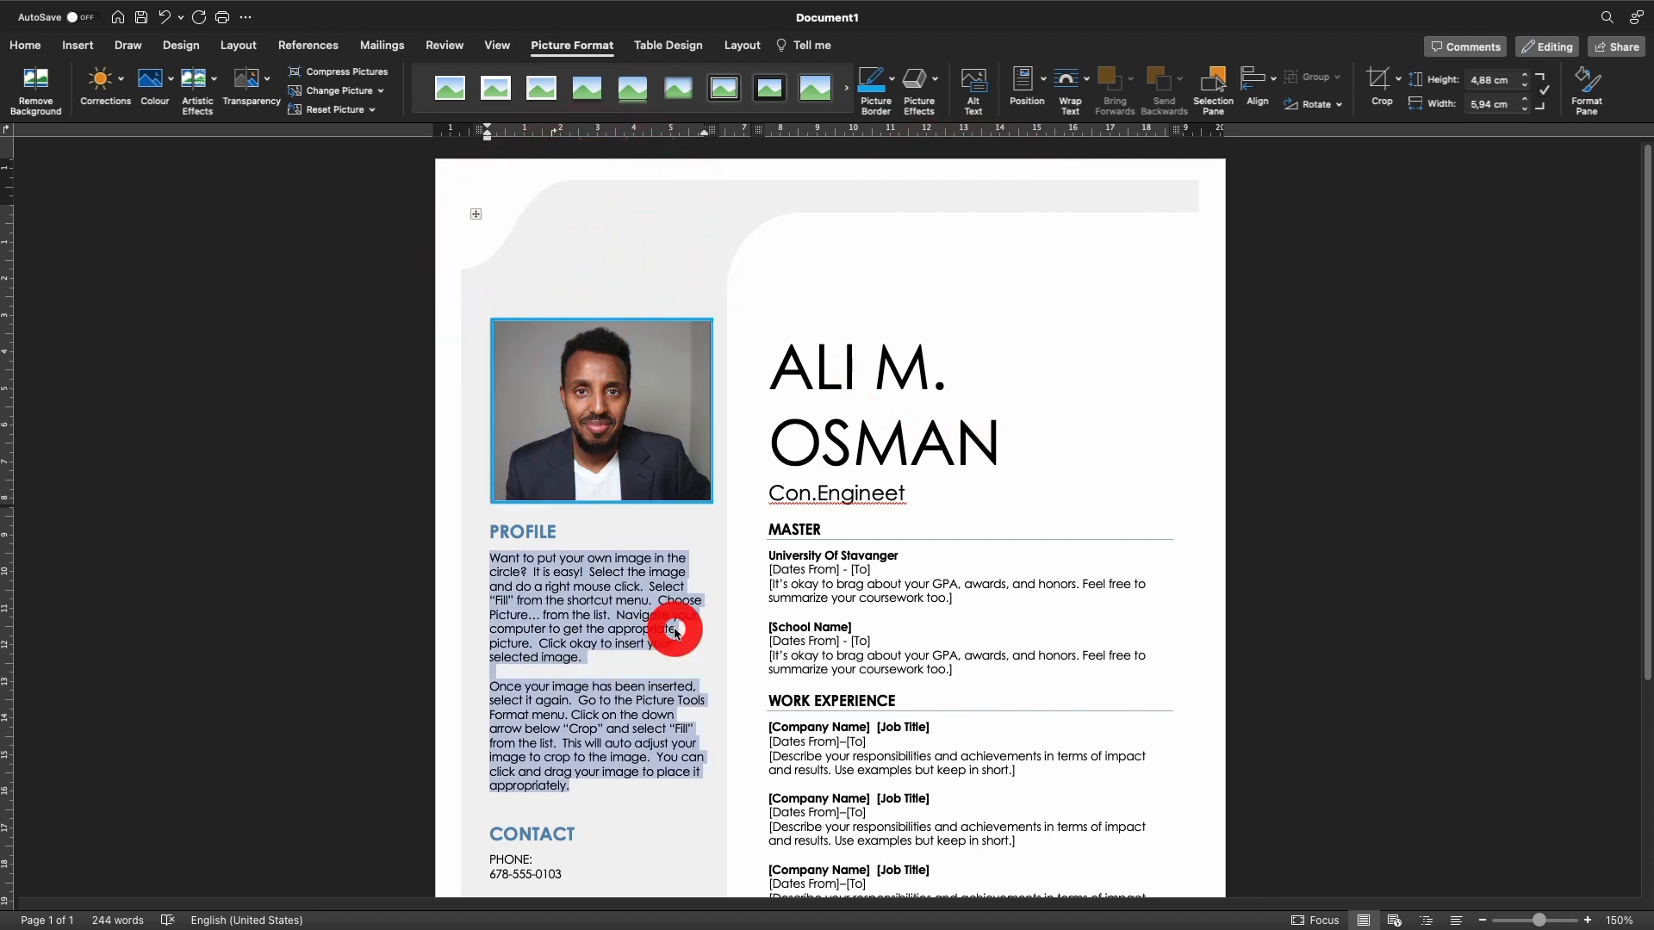
left_click(723, 574)
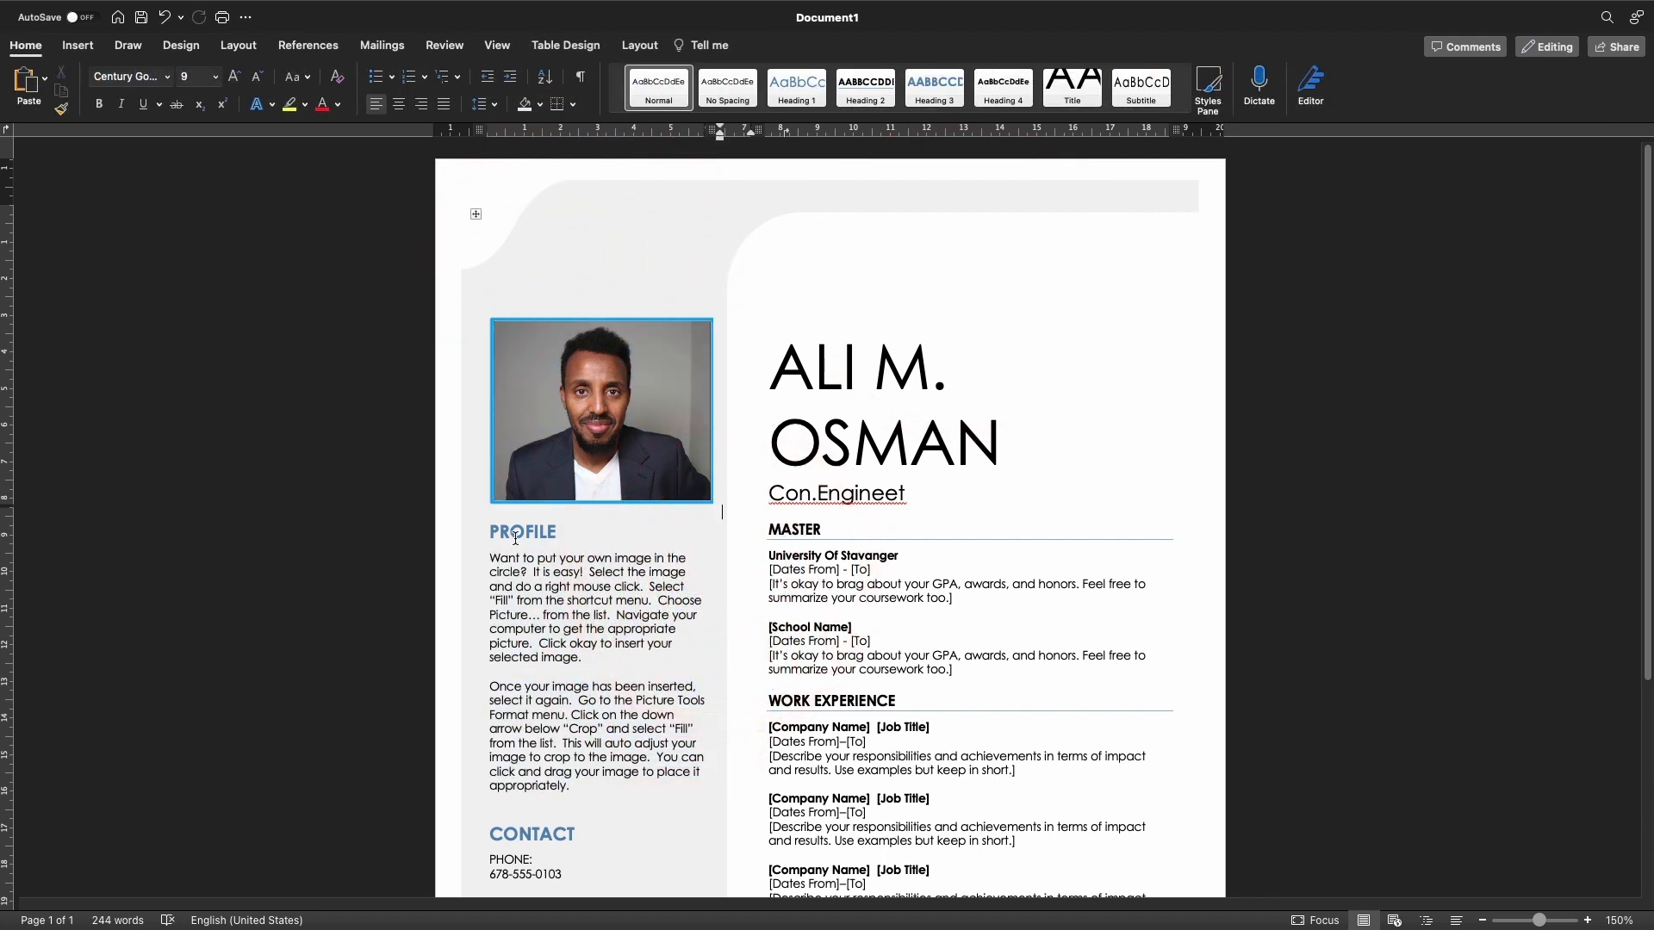
Reselect the photo and reapply a blue Standard Colour border, then select the Profile paragraphs
scroll(543, 681, "down", 1)
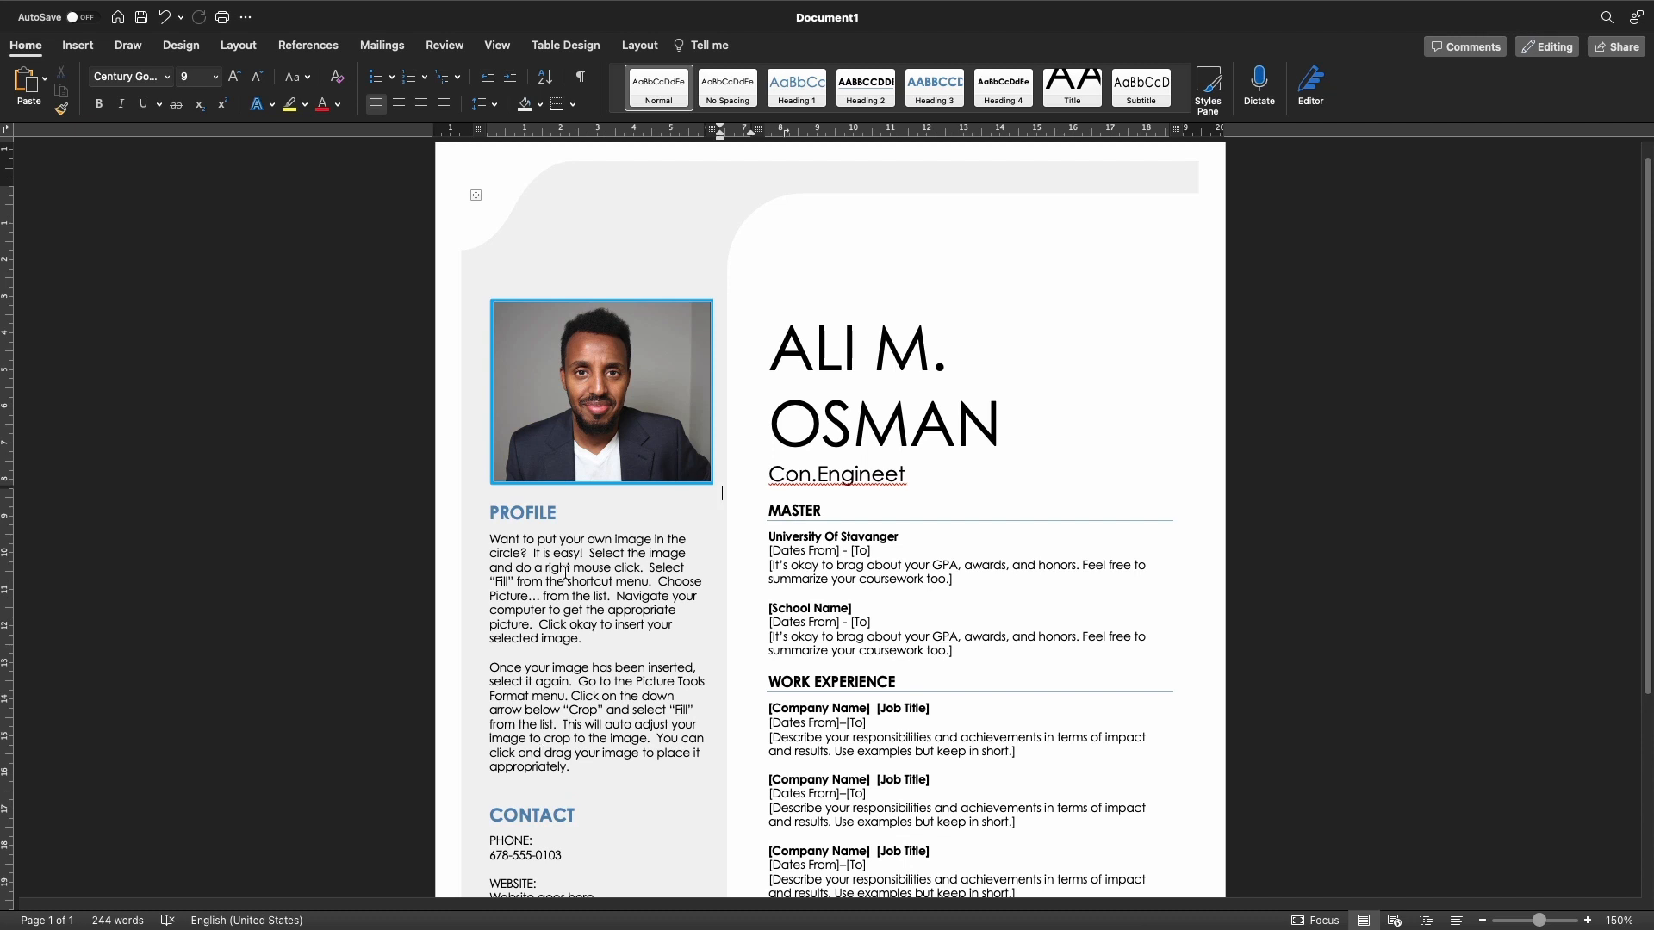
left_click(579, 488)
left_click(564, 395)
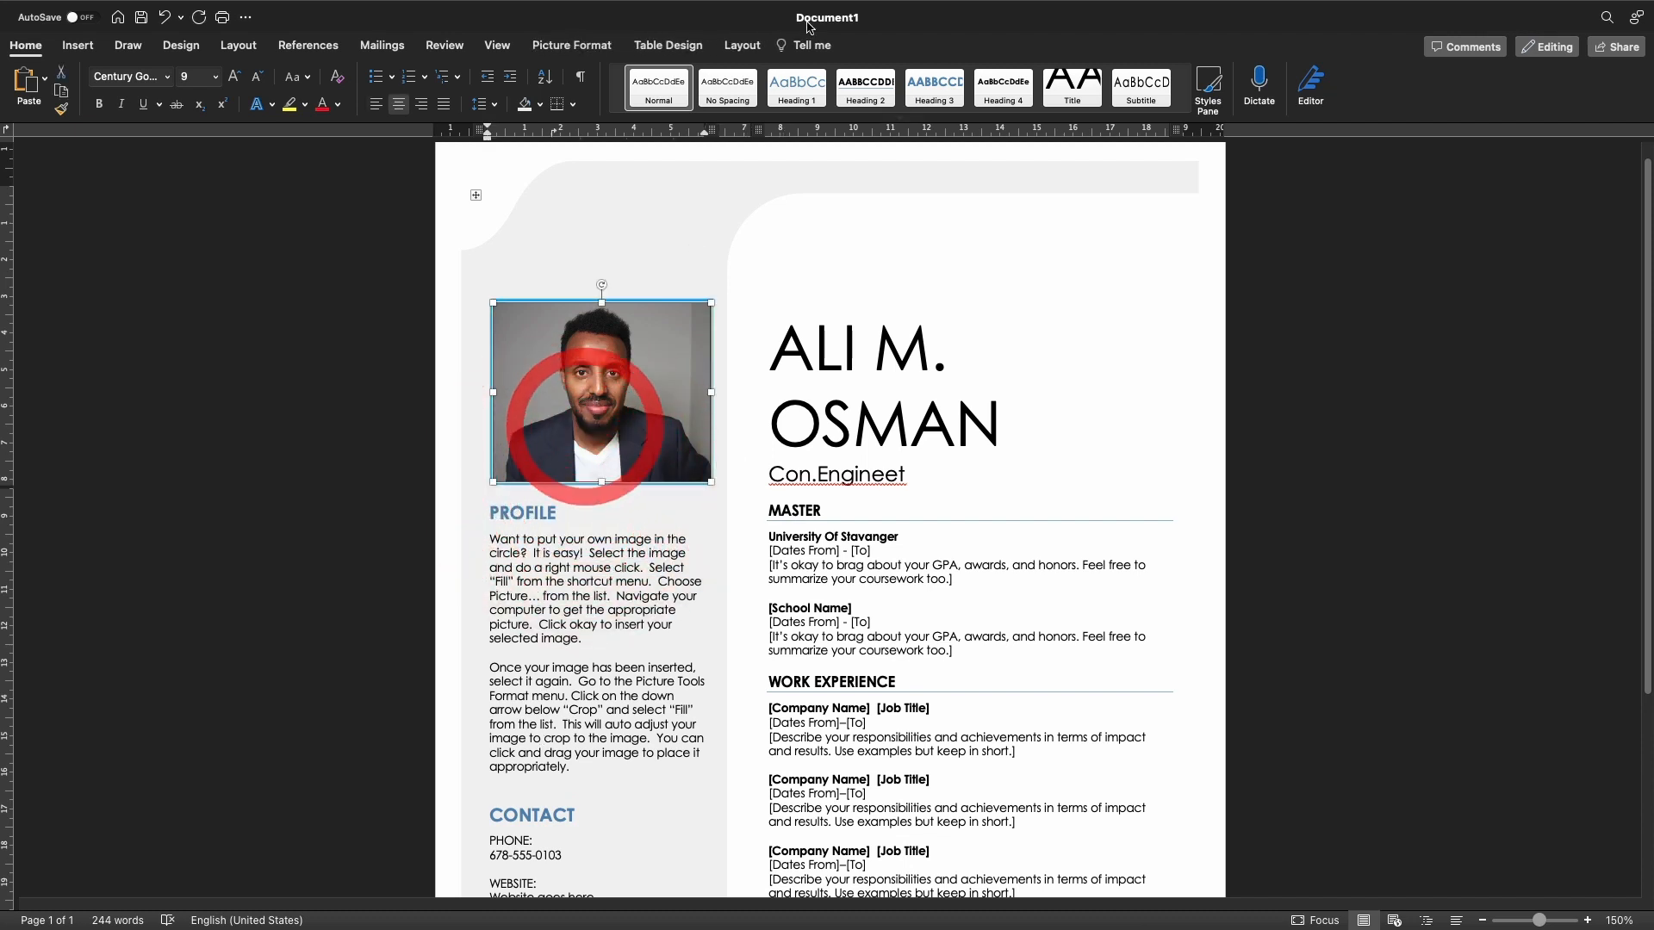
left_click(571, 45)
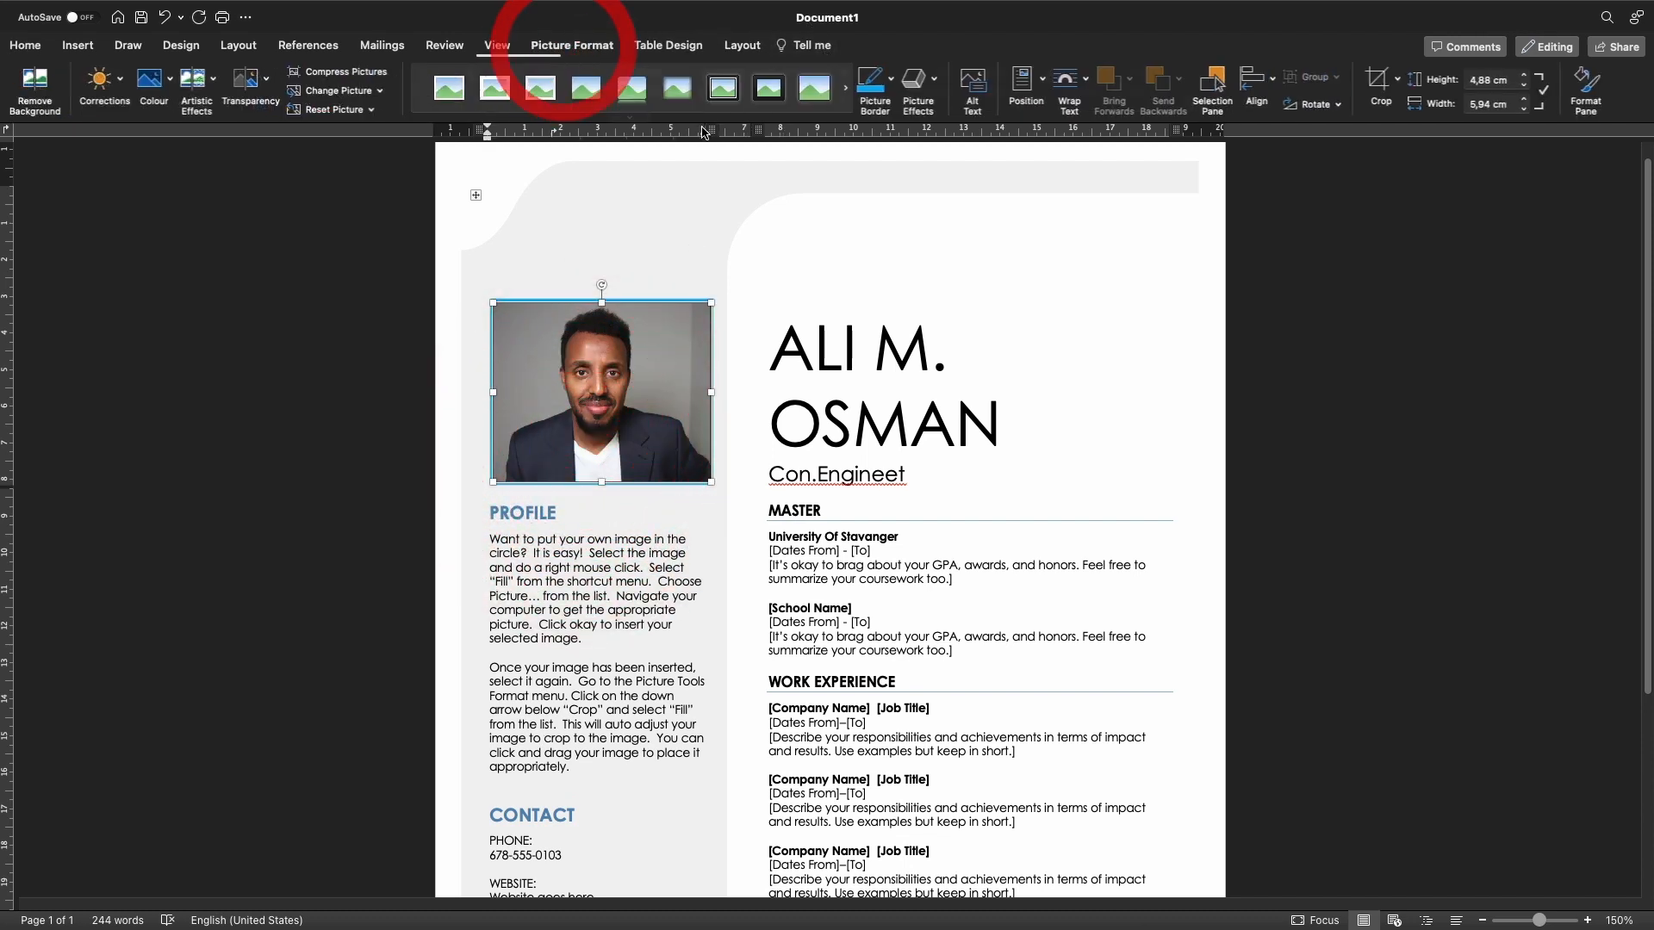
left_click(893, 82)
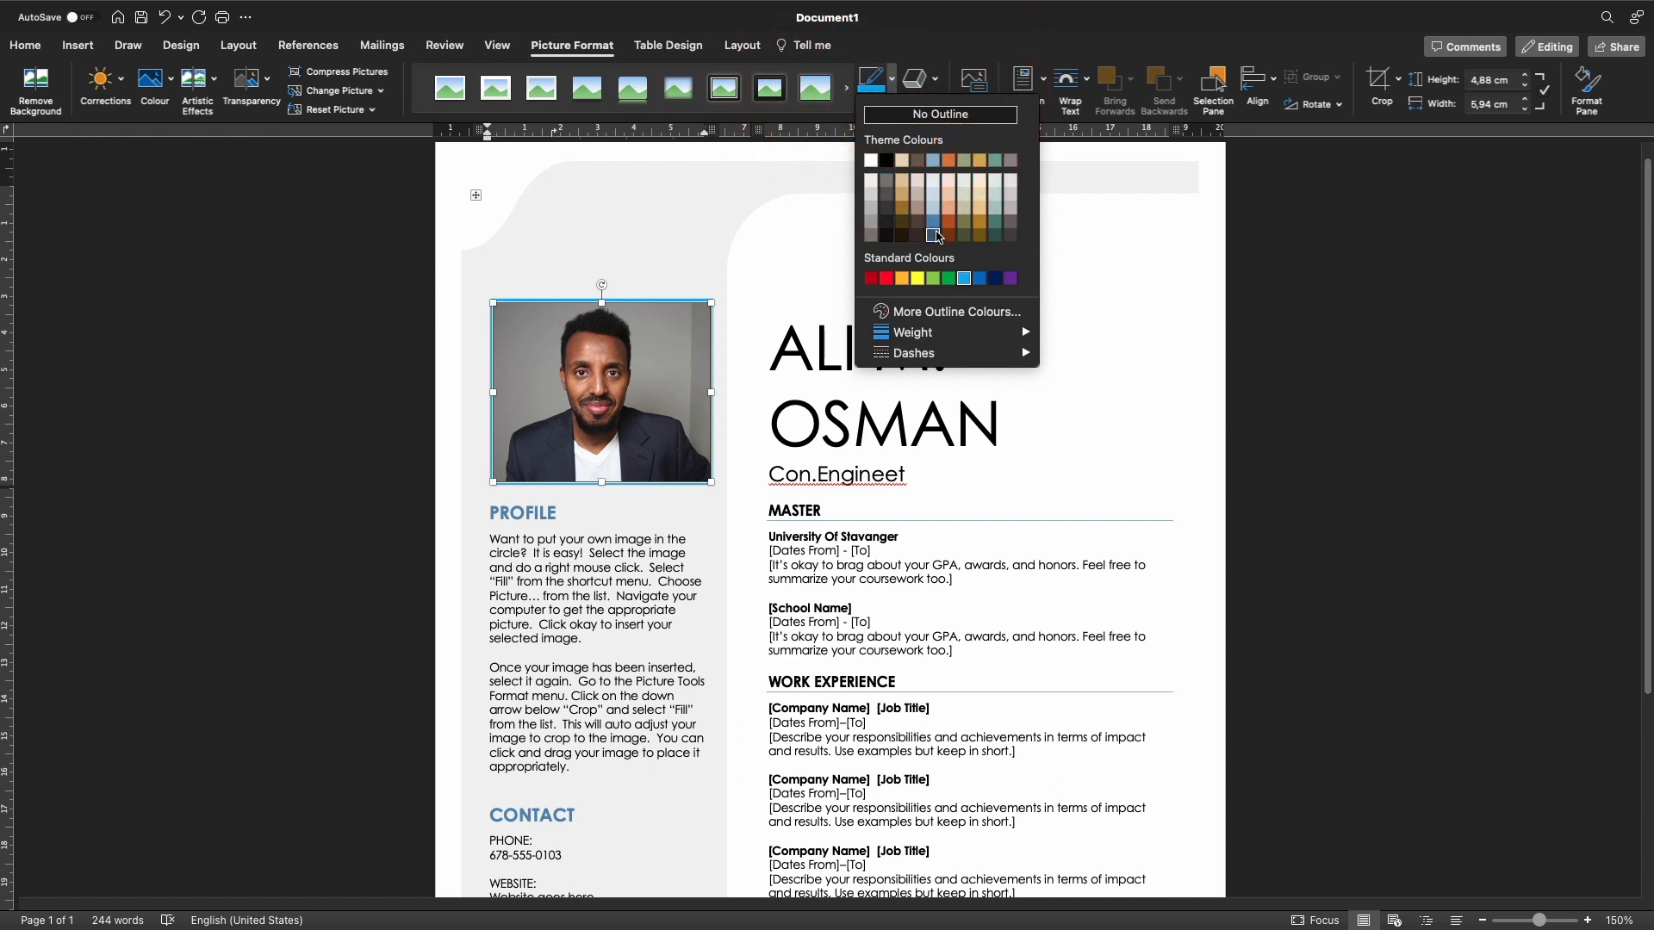
left_click(982, 278)
left_click(631, 241)
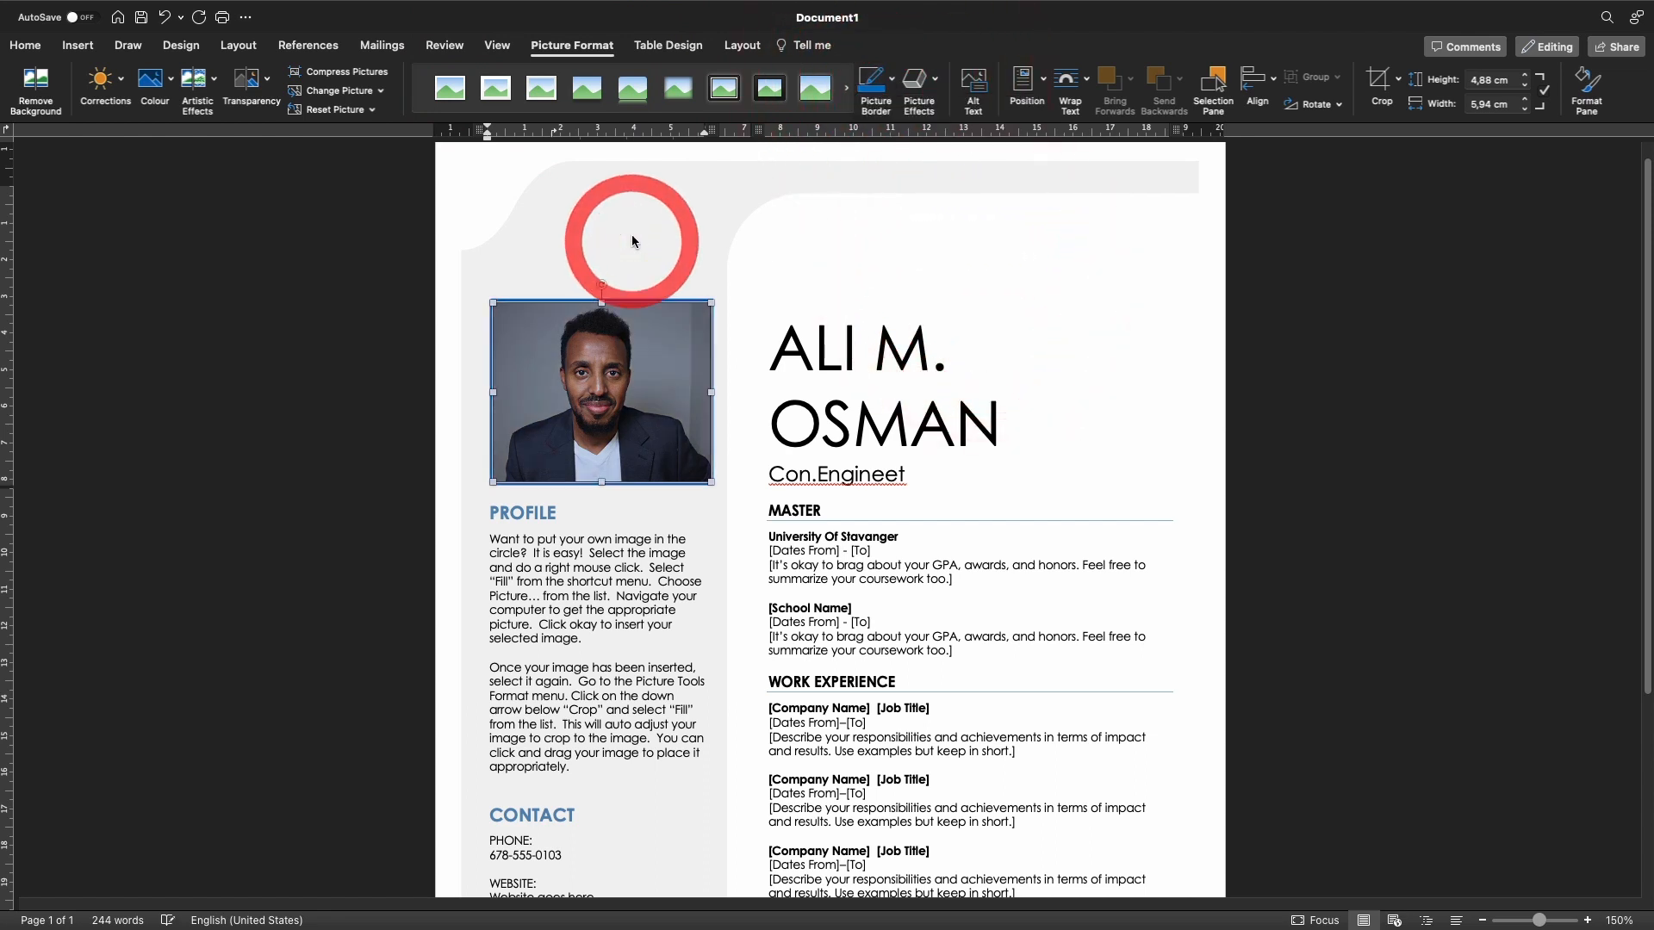
triple_click(652, 663)
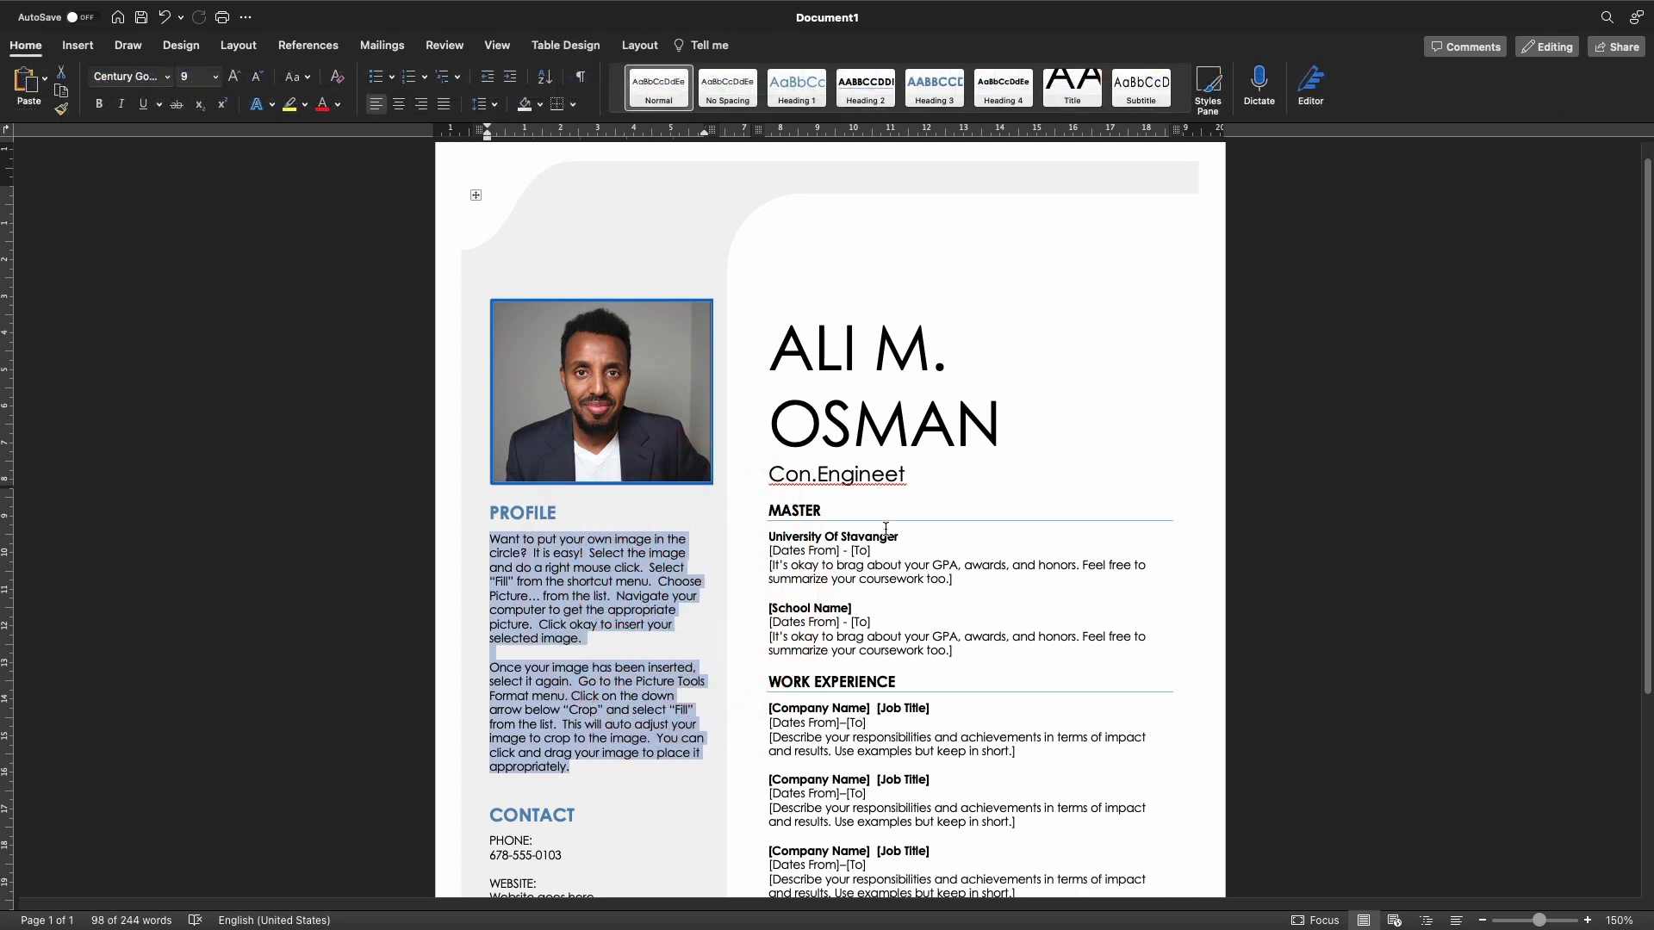
left_click(905, 474)
key("BackSpace")
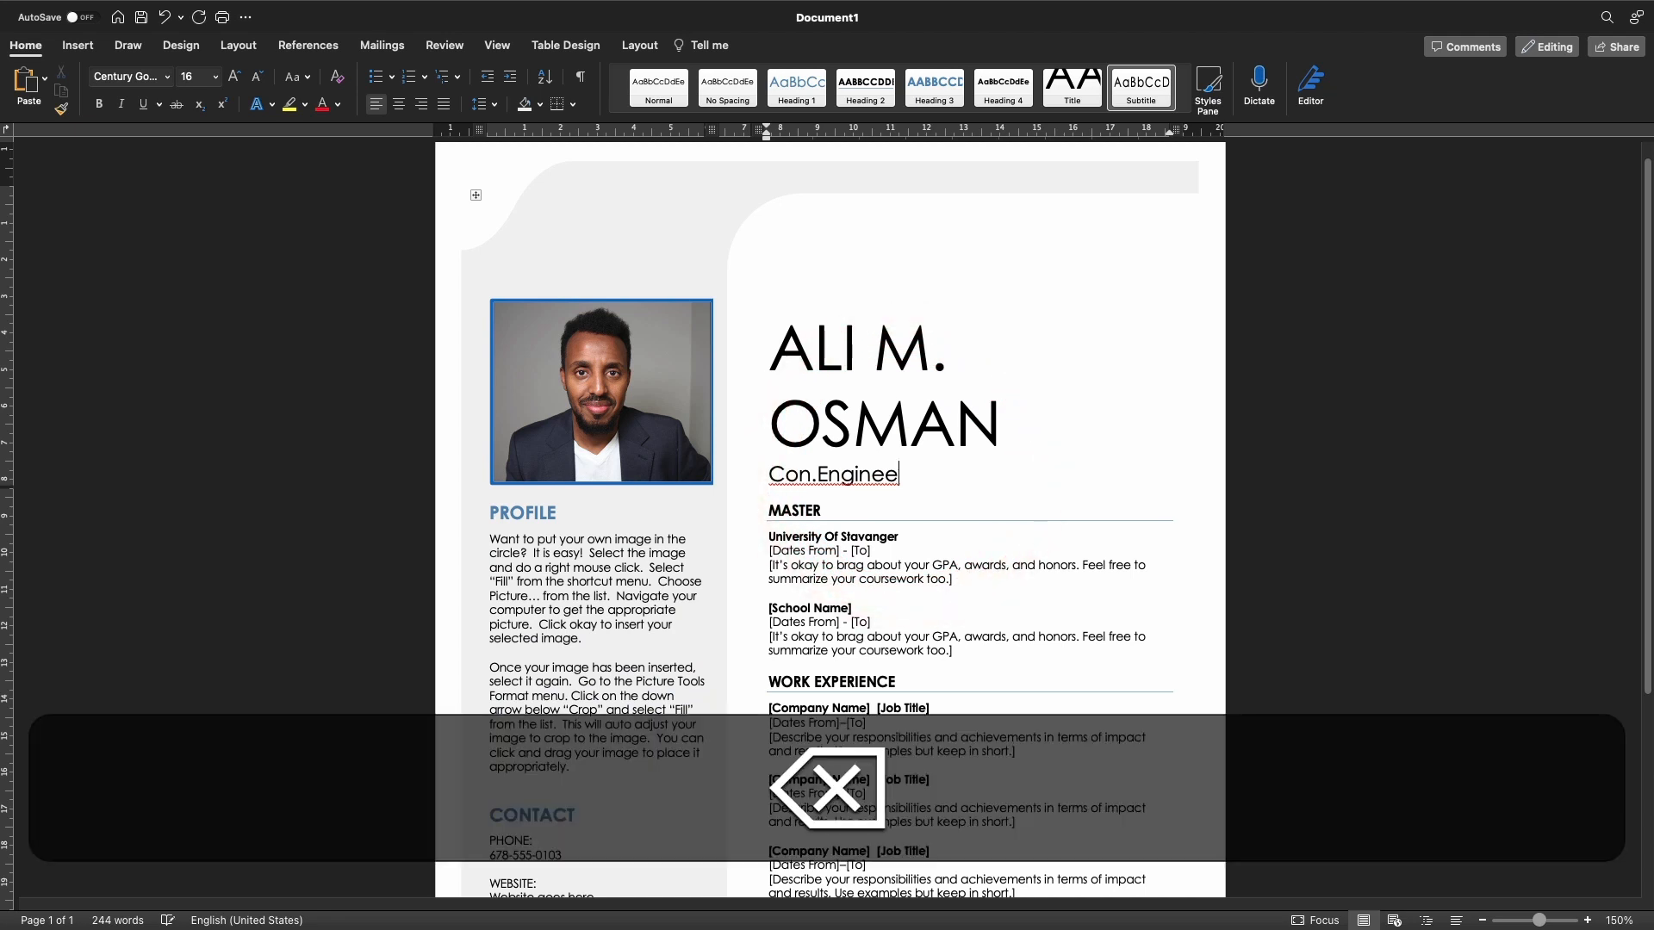
type("r")
left_click(801, 478)
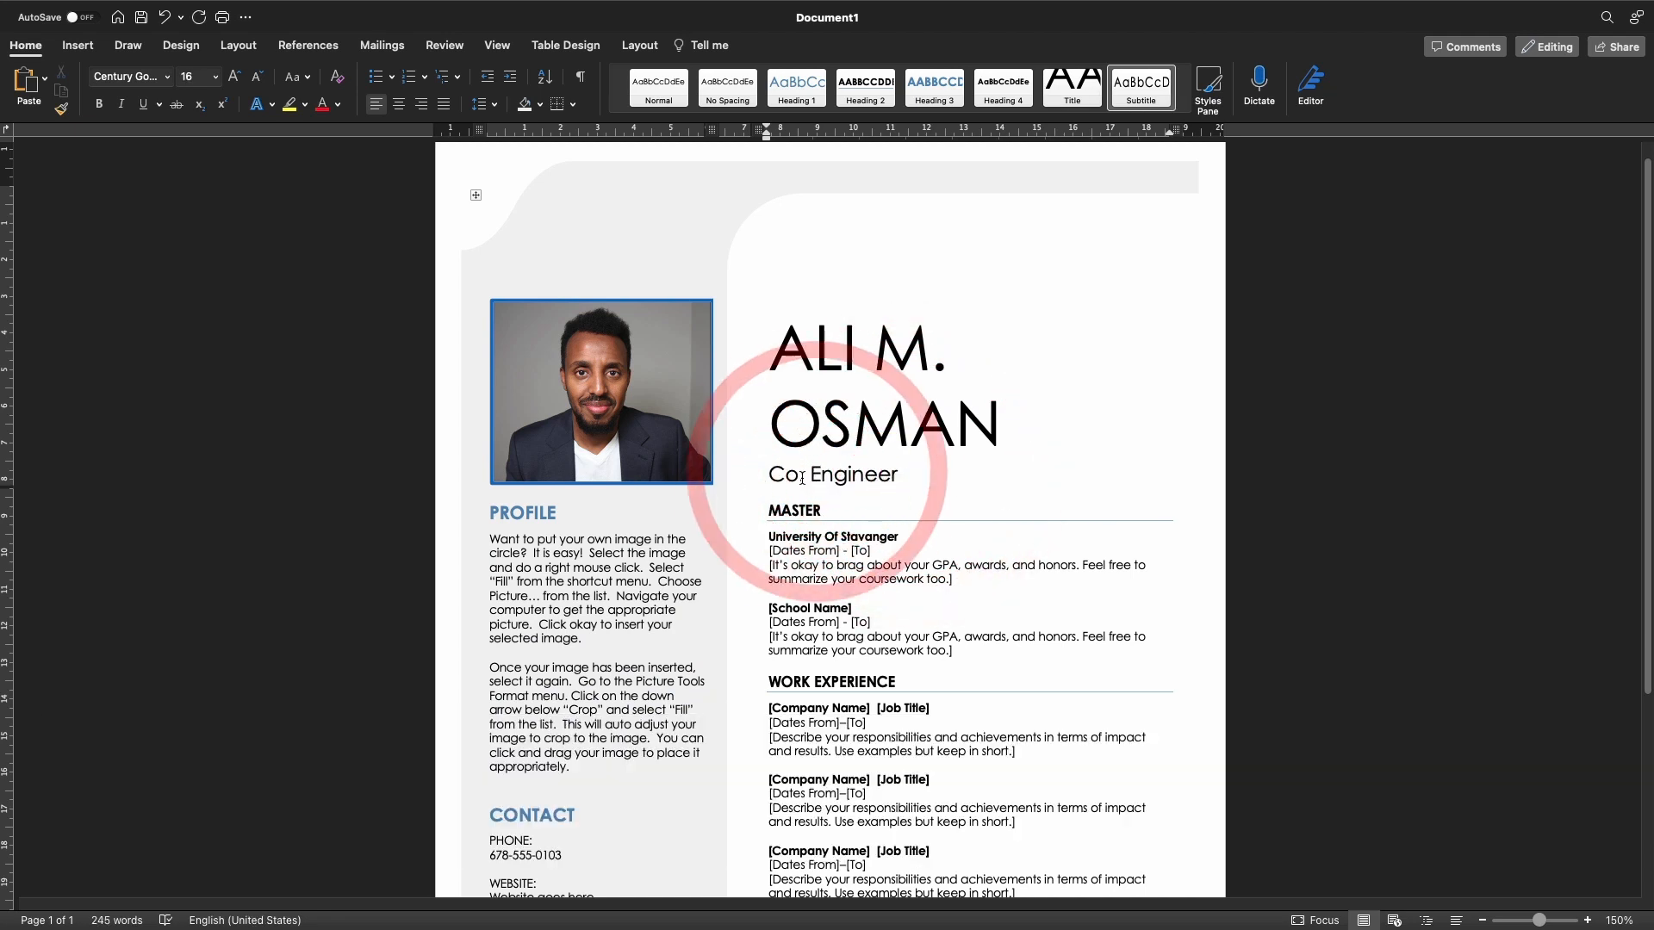
key("BackSpace")
type("n")
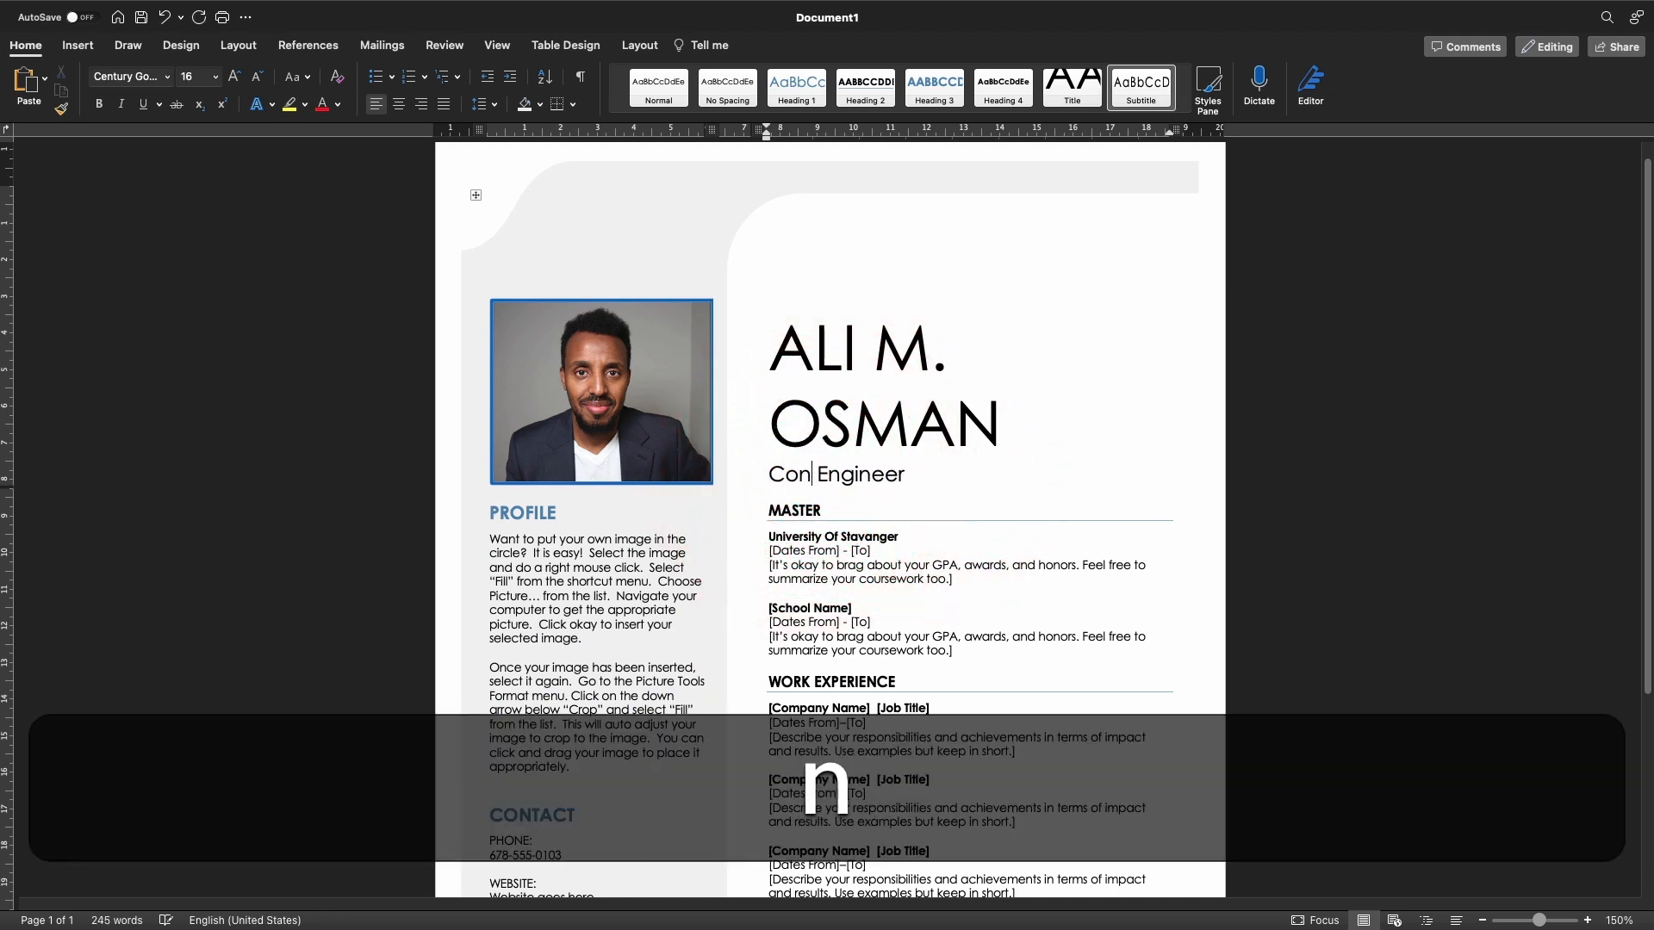
type("struction")
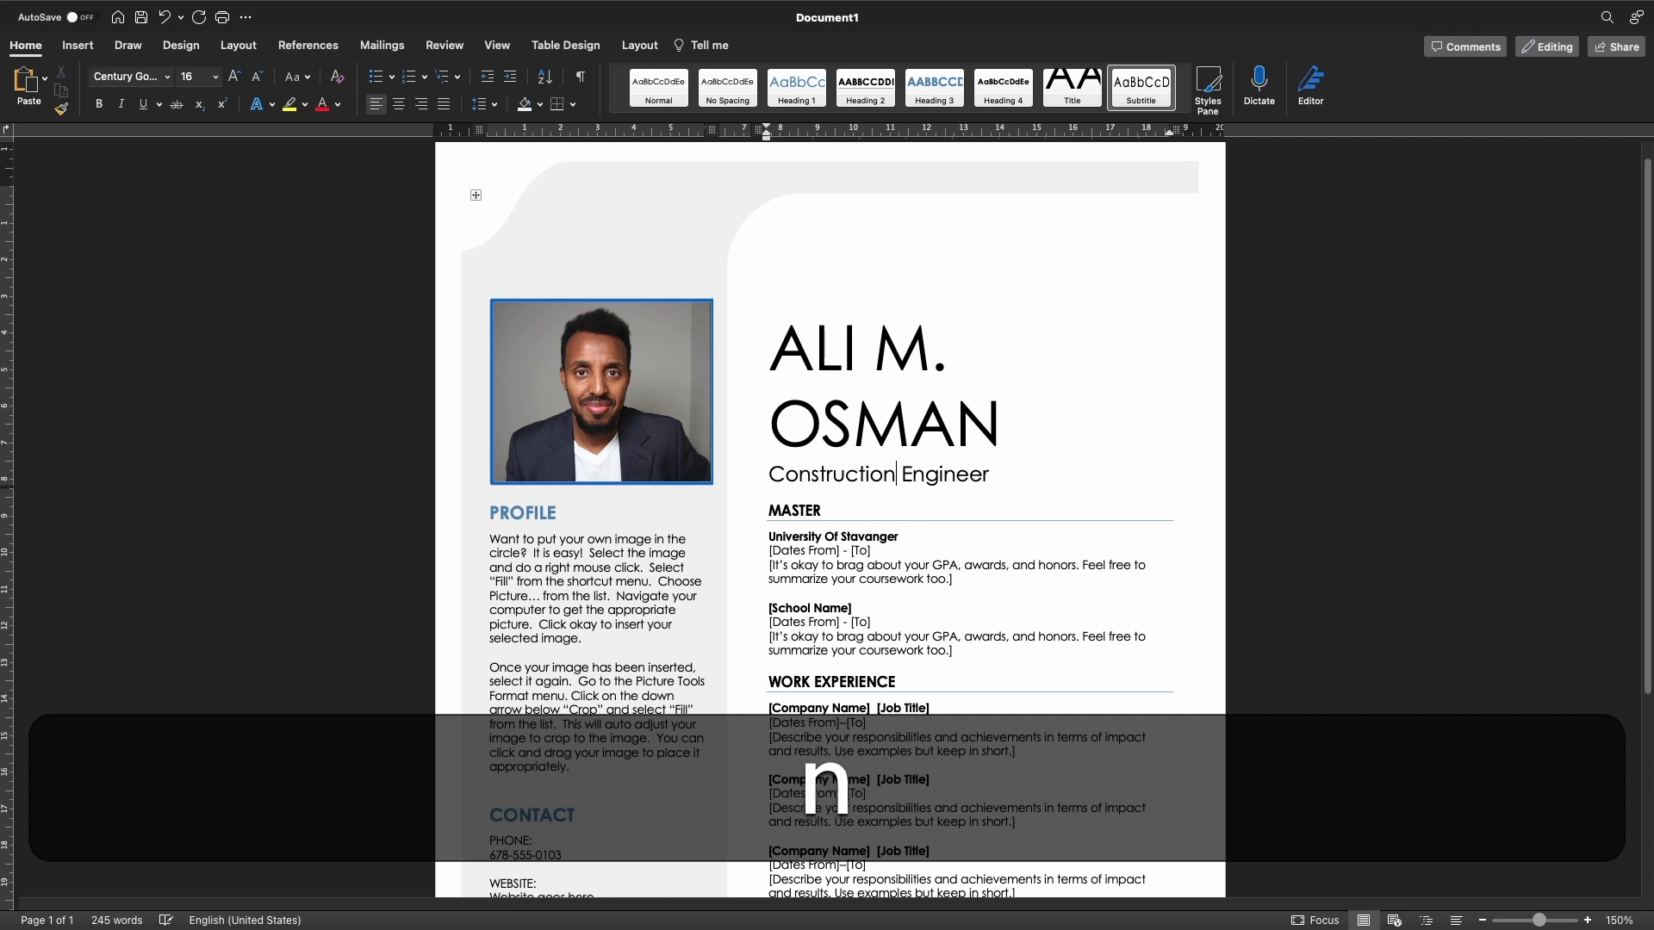
left_click(1038, 487)
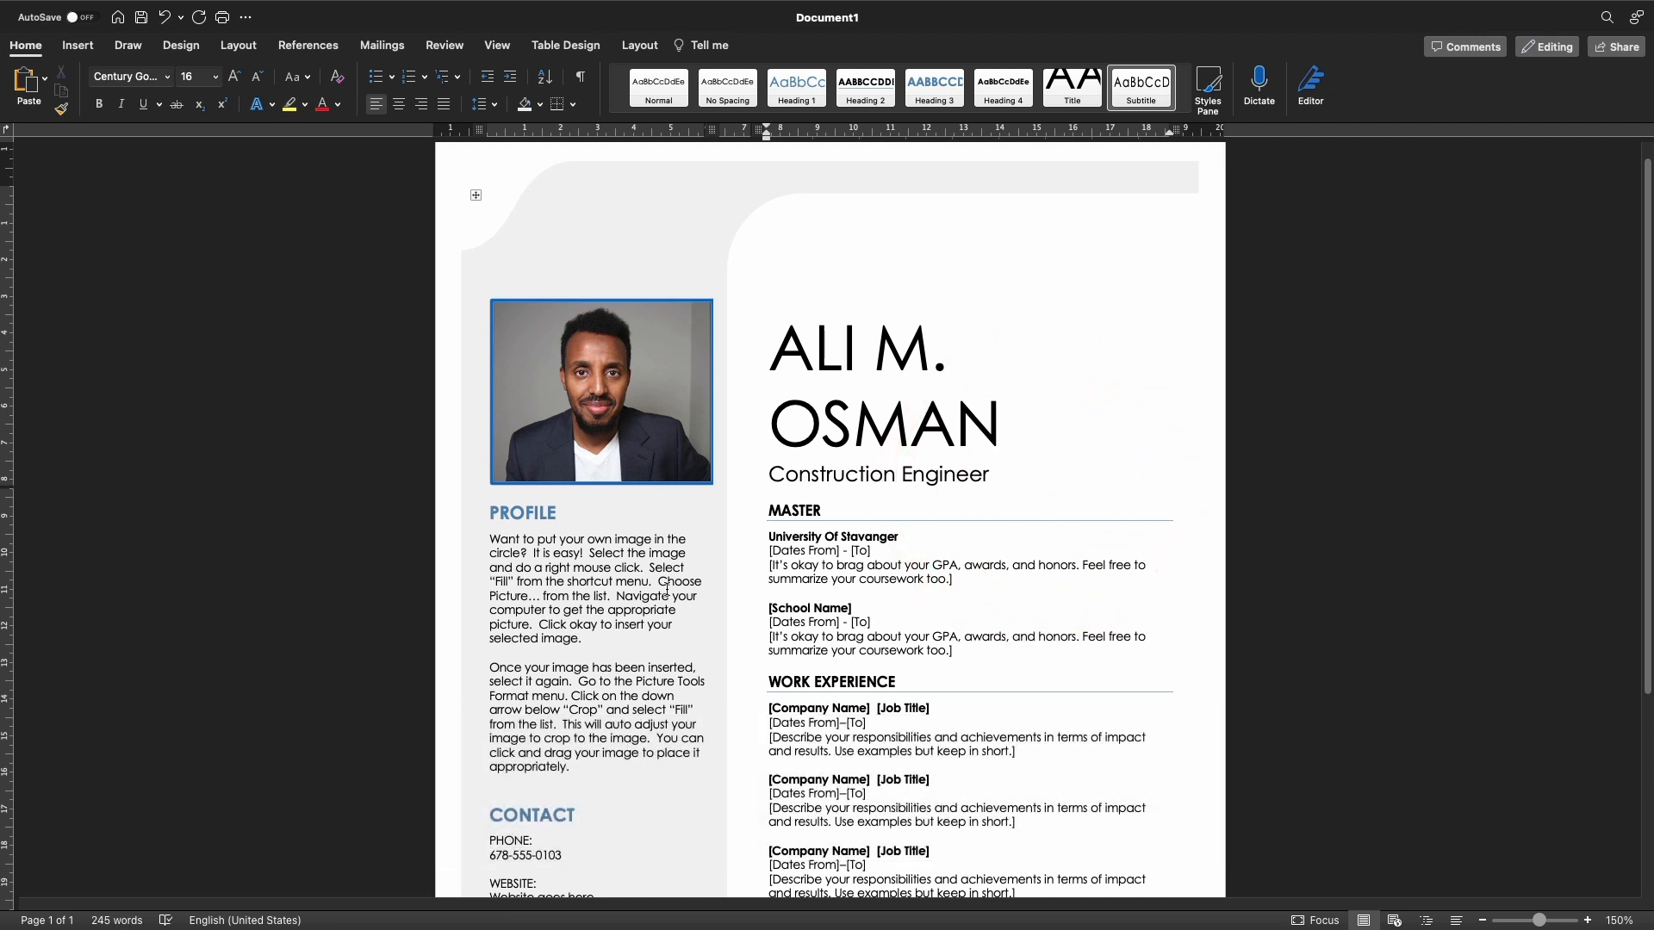
scroll(667, 589, "down", 2)
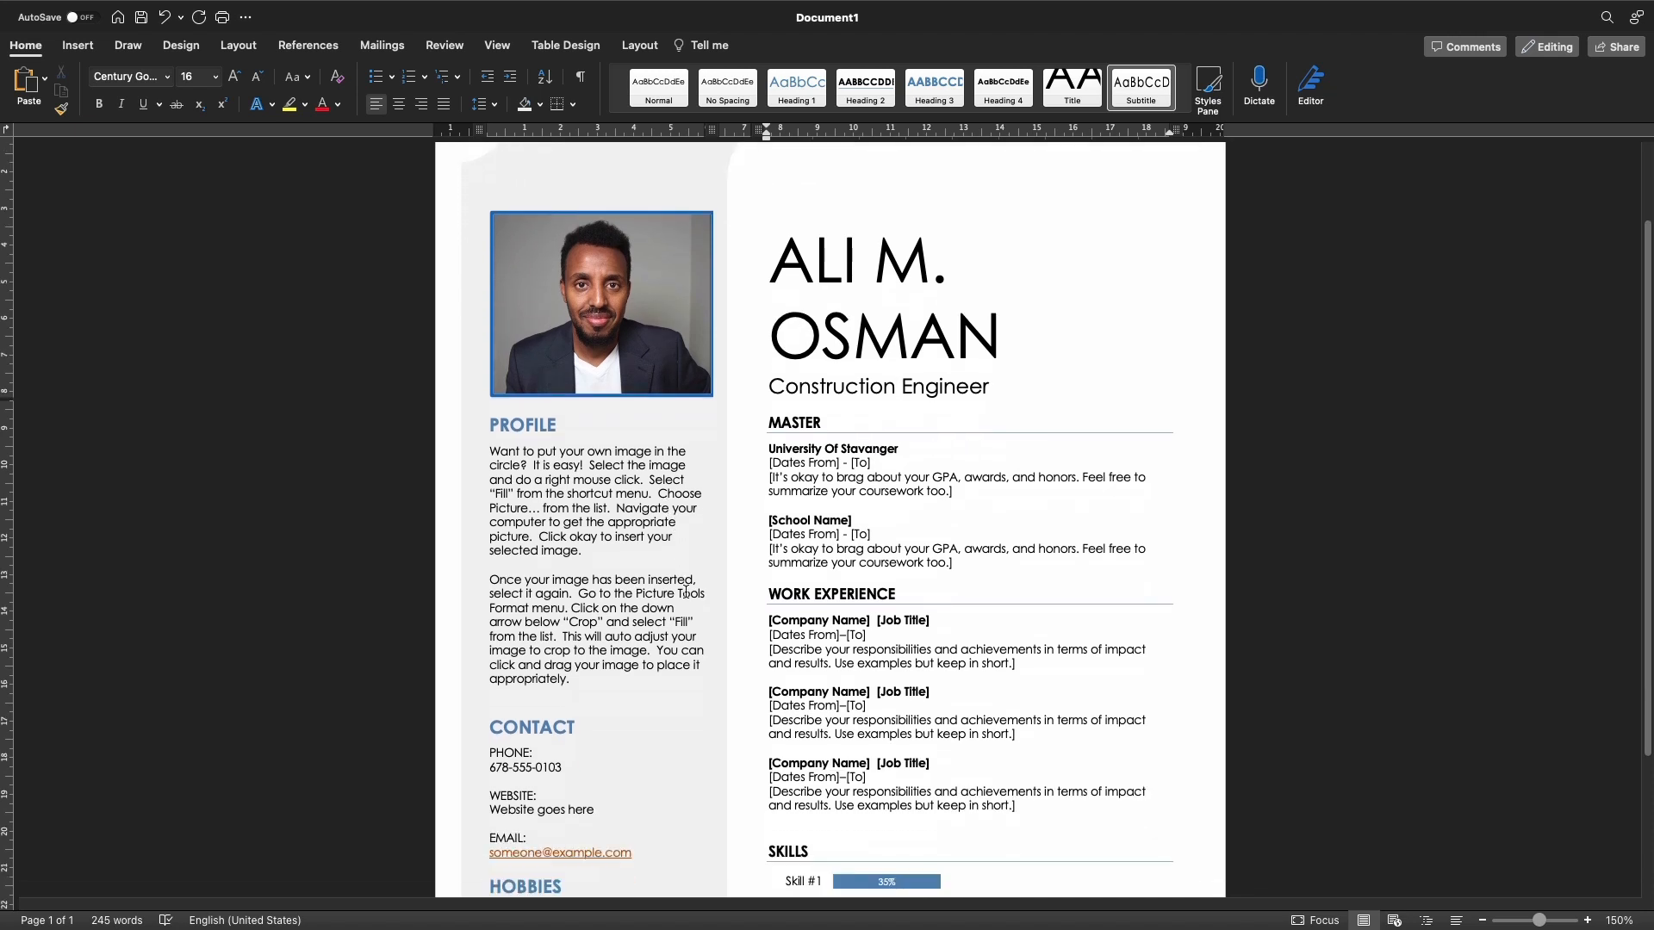
scroll(849, 444, "down", 1)
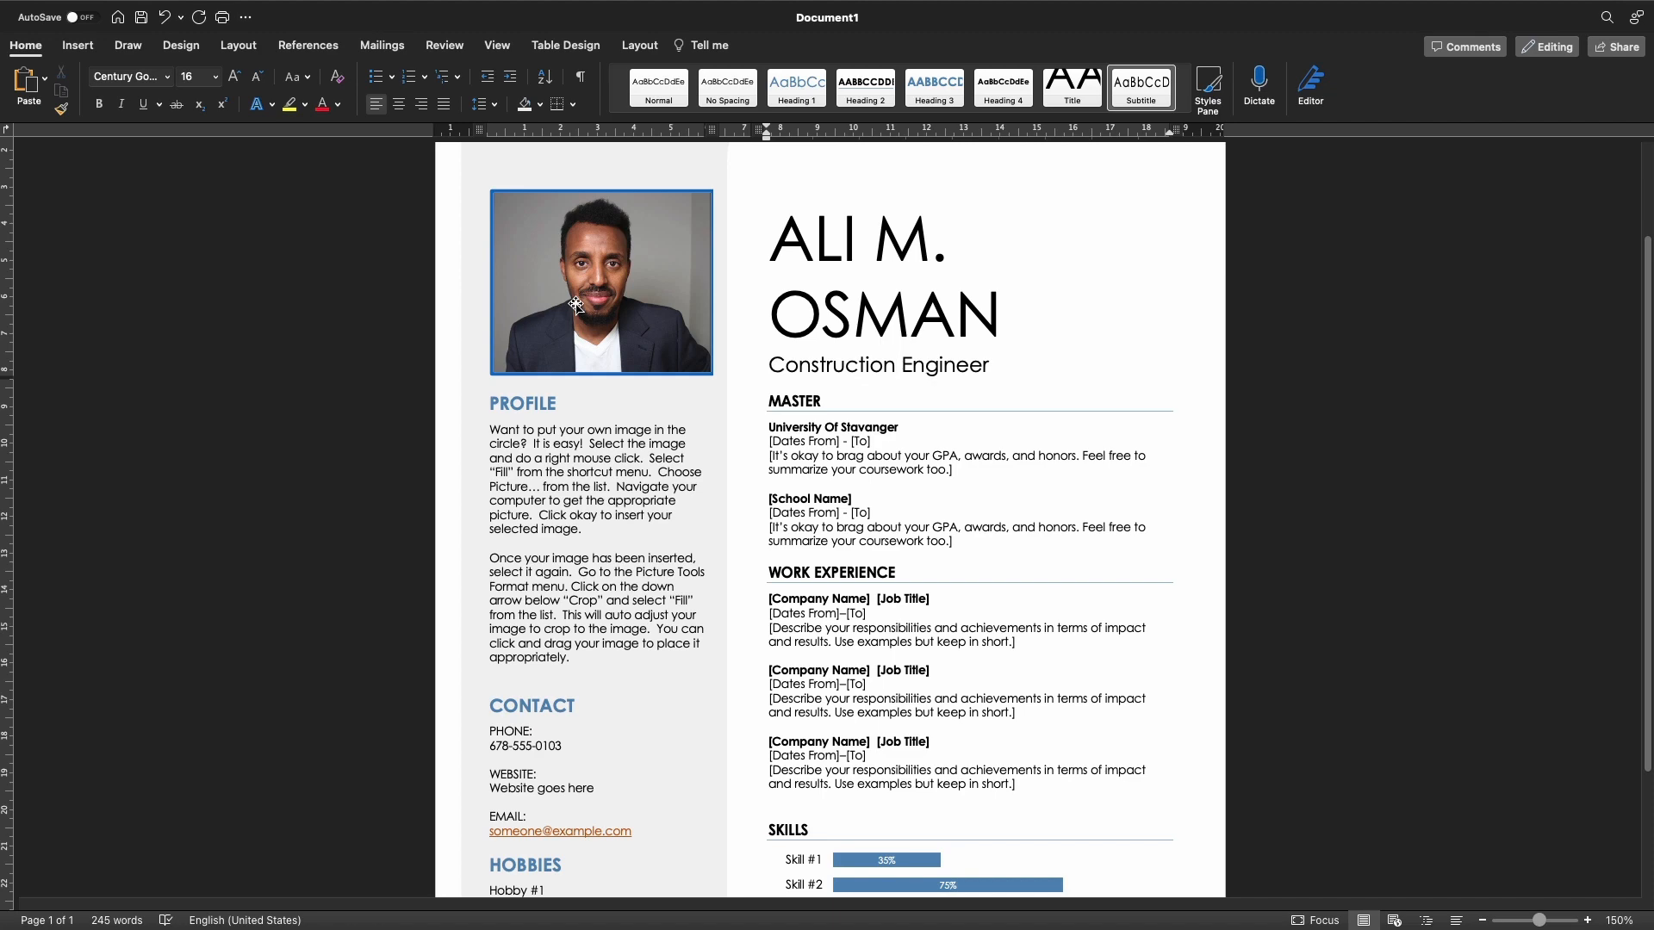
scroll(570, 621, "down", 2)
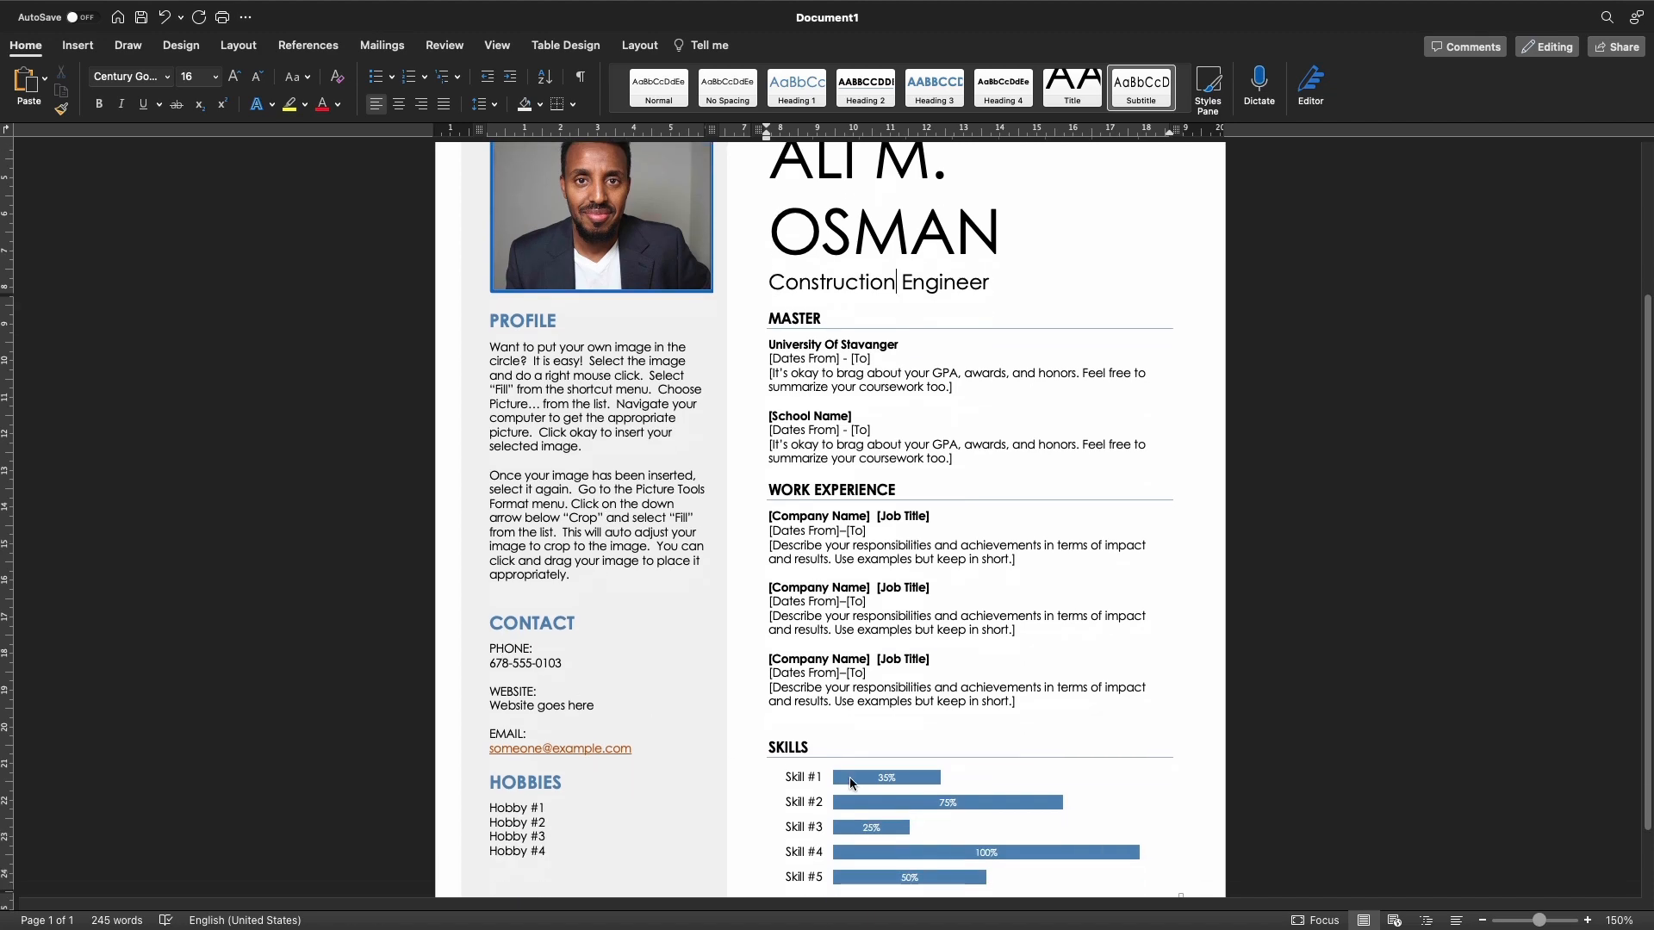
scroll(1007, 783, "down", 4)
scroll(1007, 783, "up", 9)
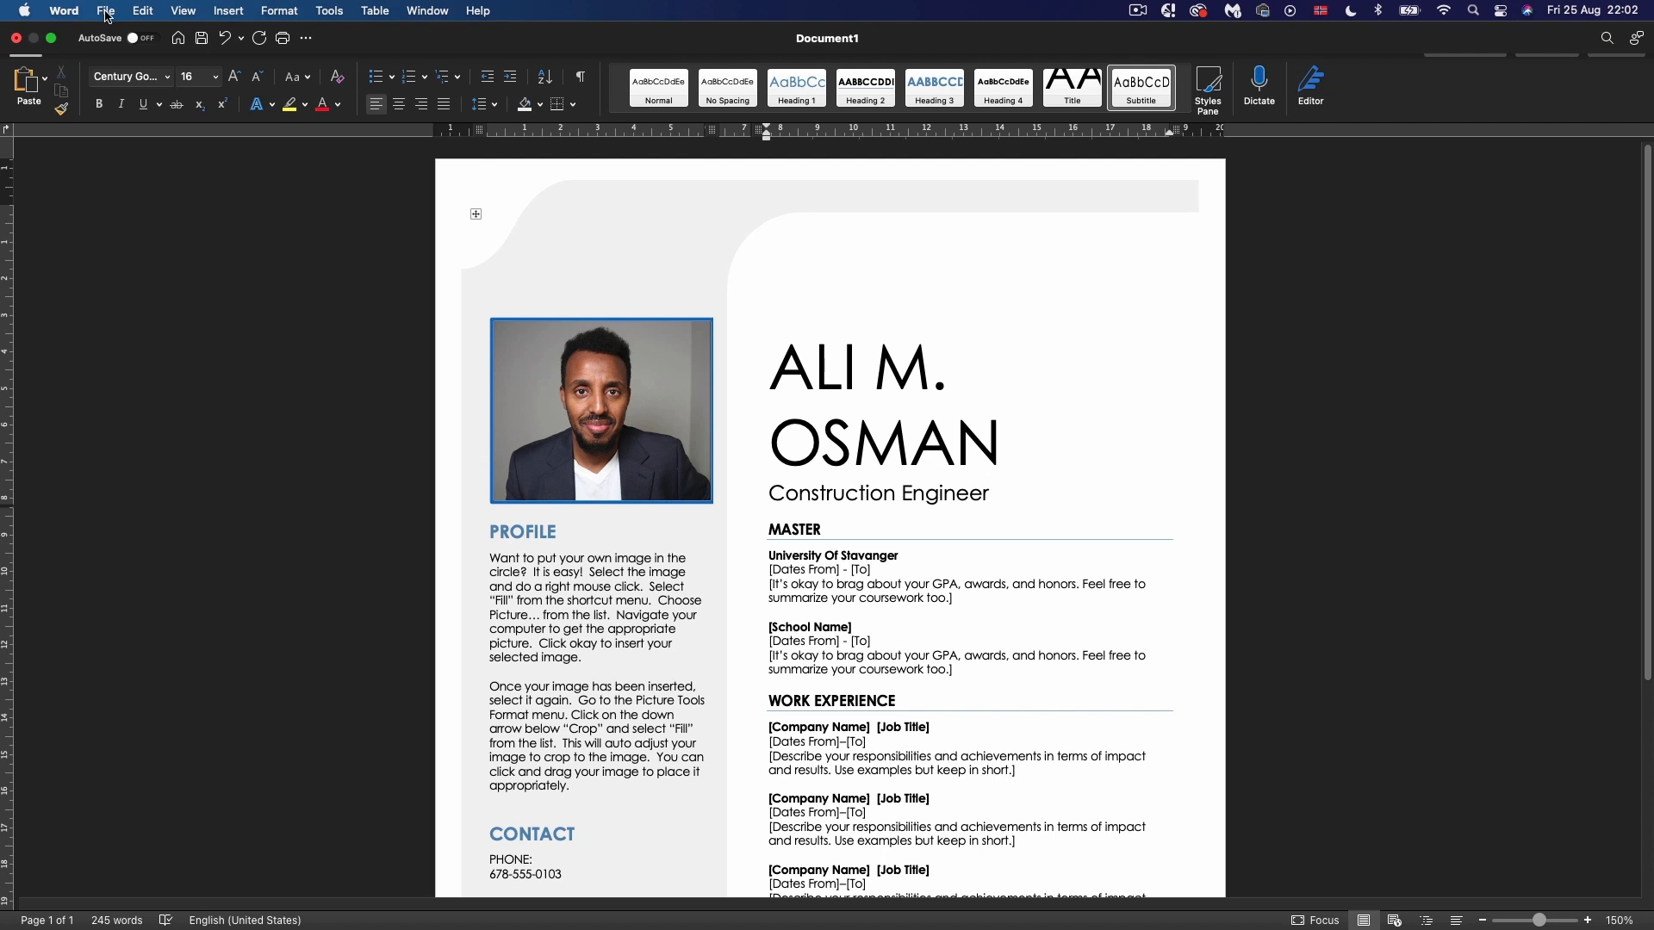
Save the résumé to the Desktop as a .docx, appending 'Cv' to the suggested name
left_click(106, 14)
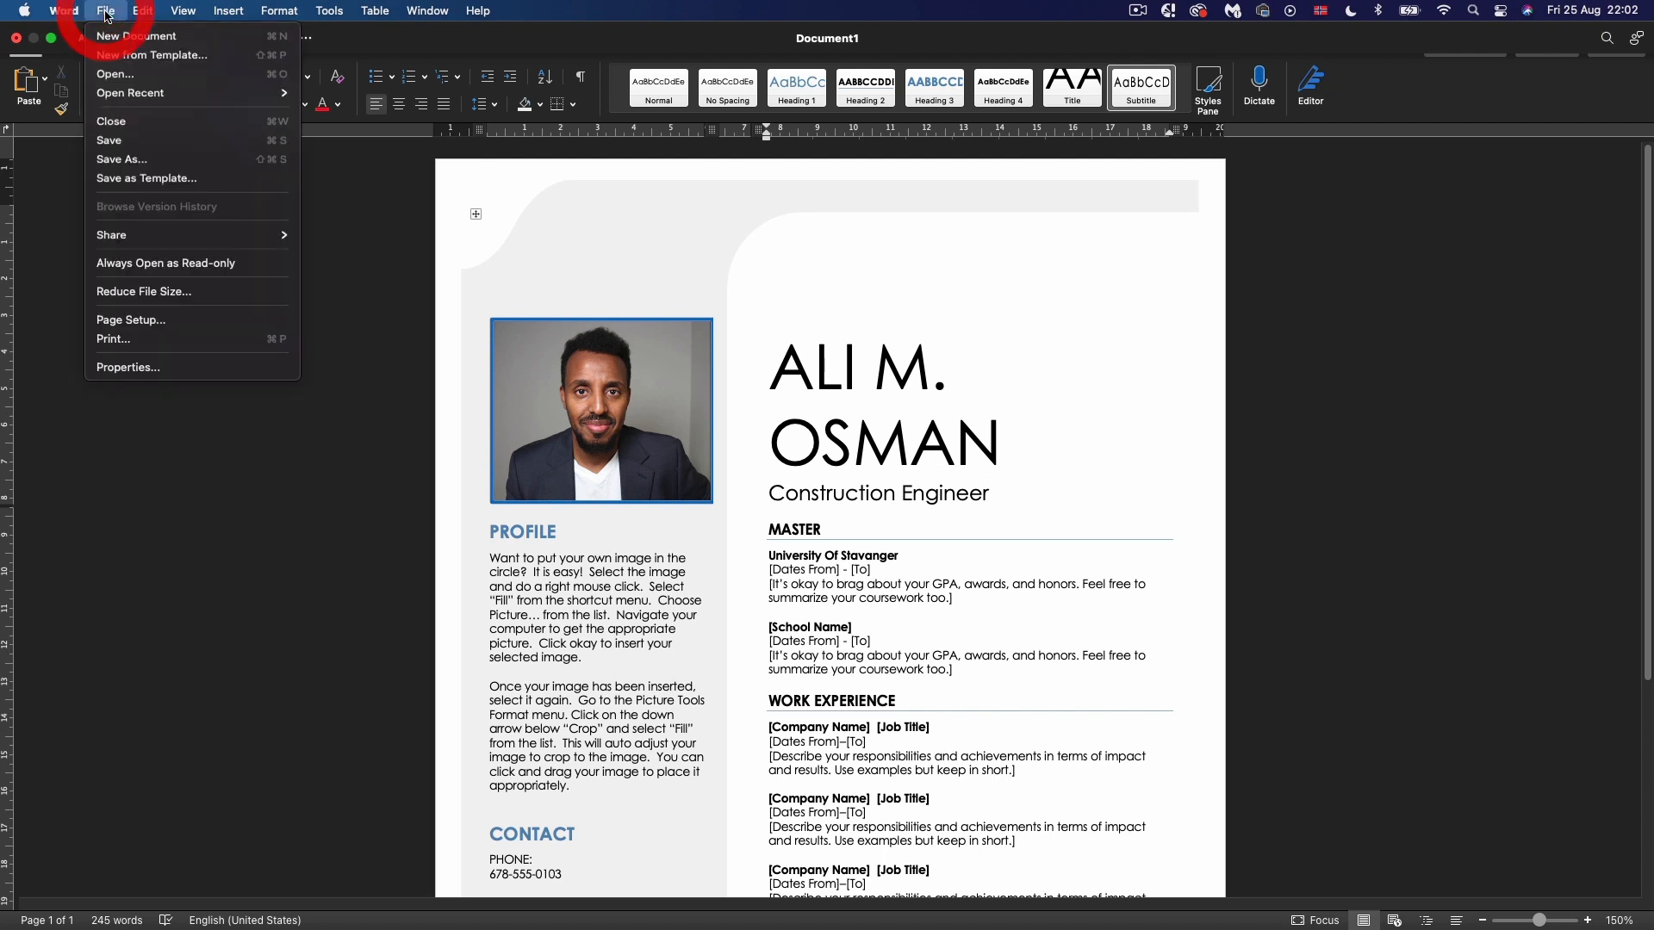
left_click(107, 141)
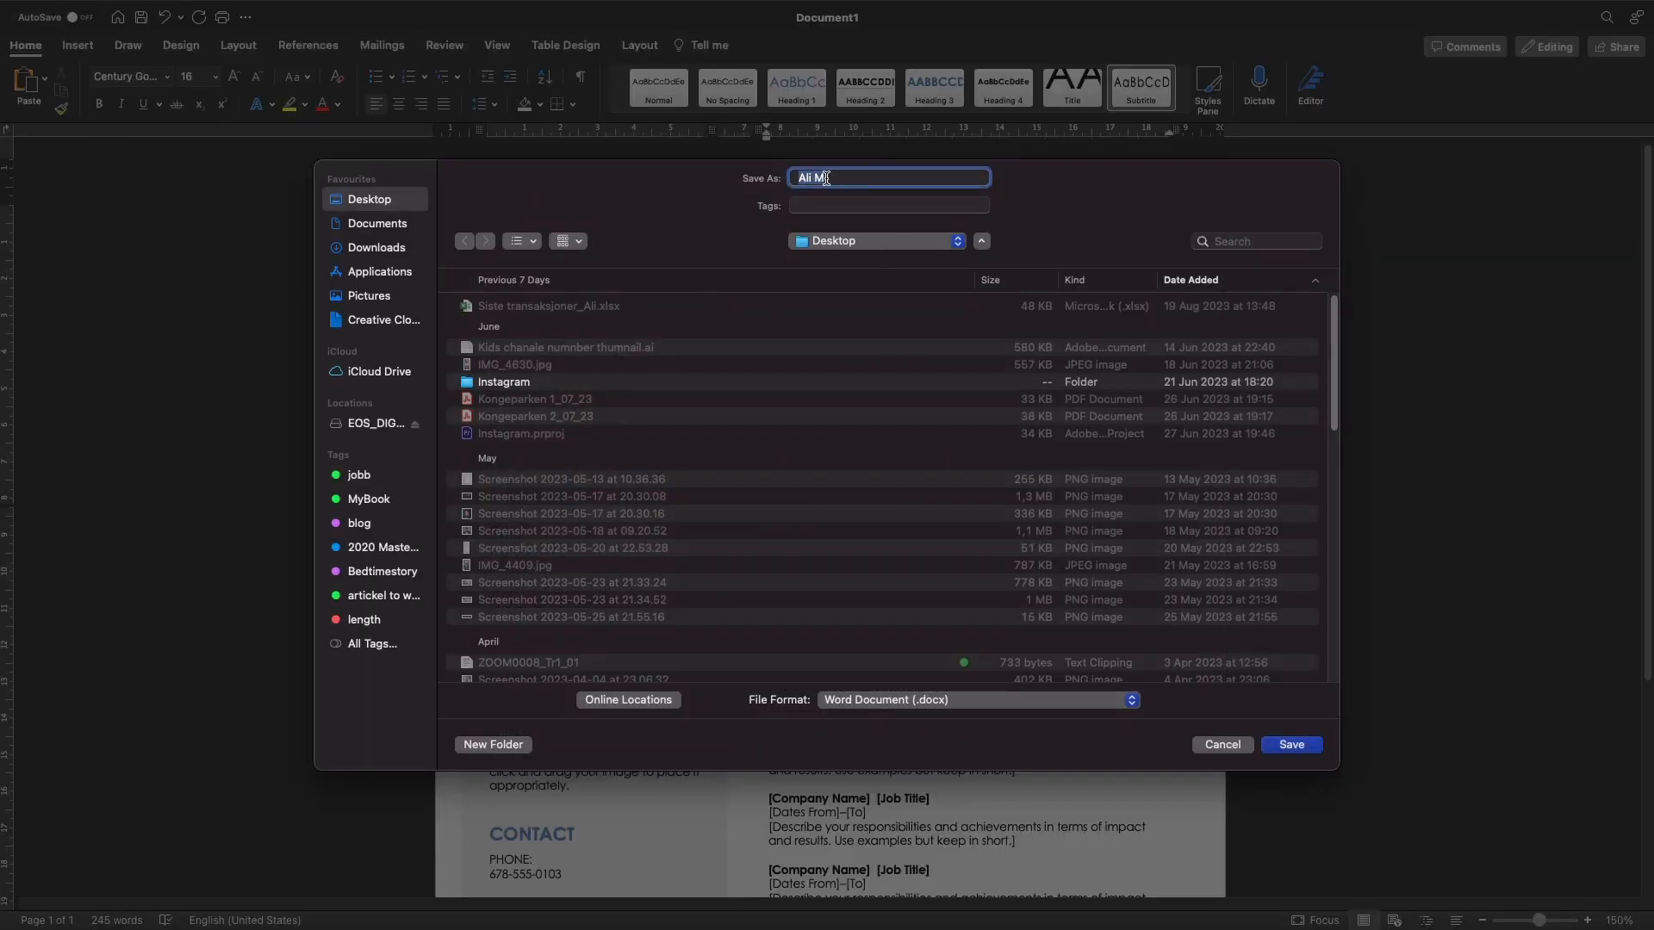
key("Right")
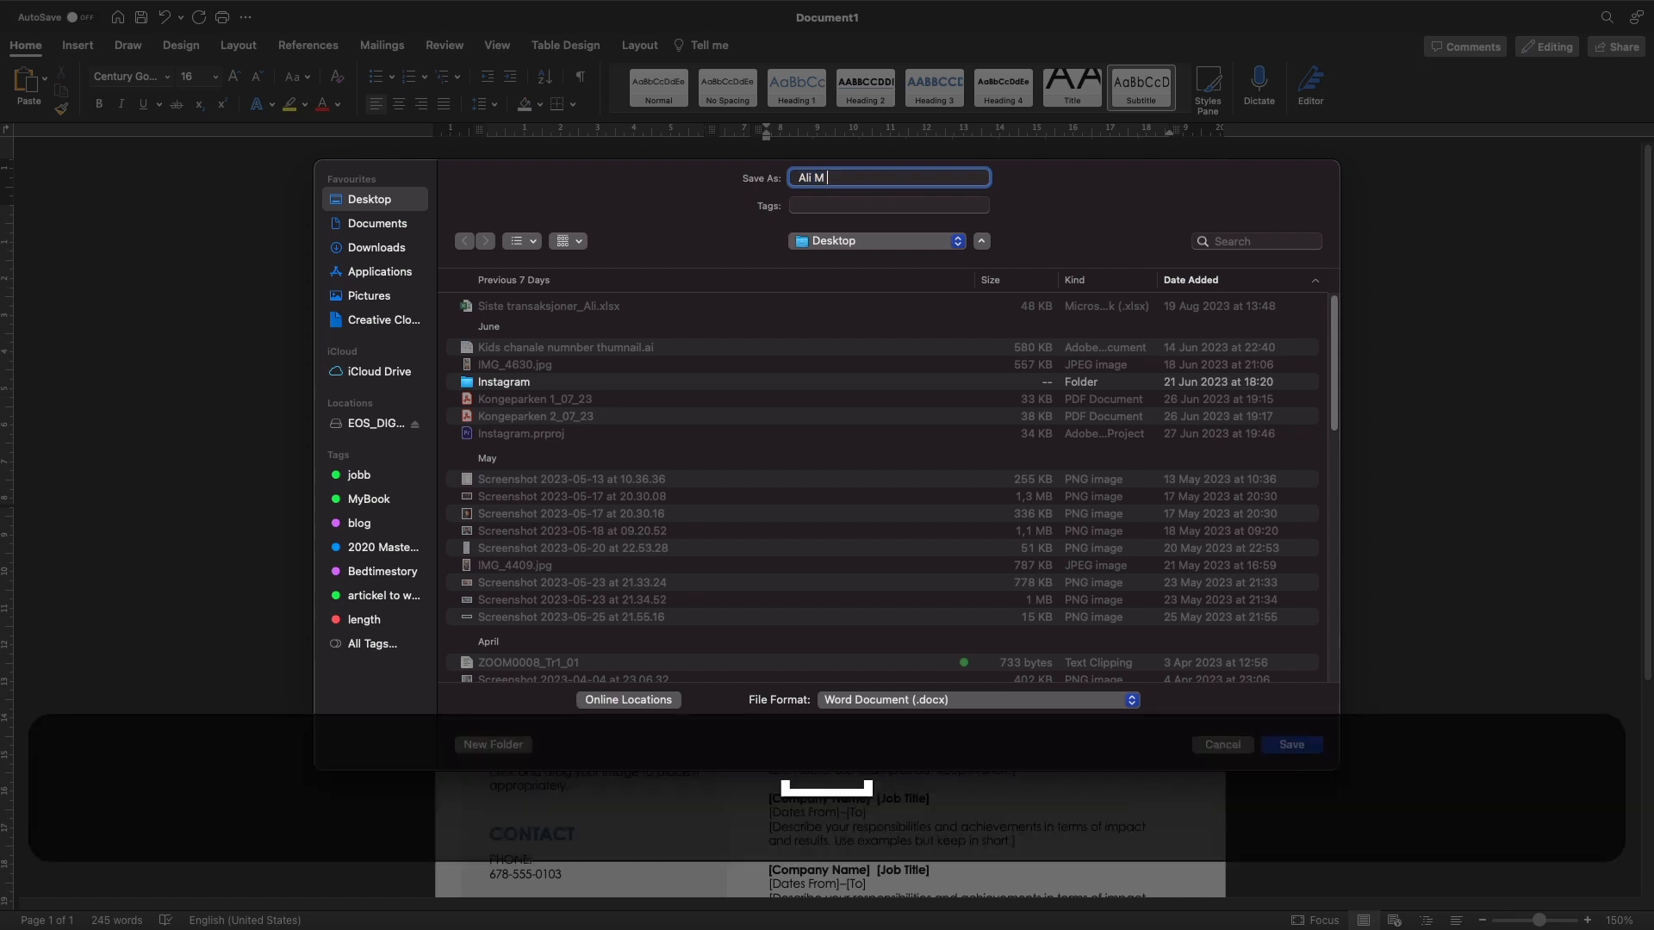
type("Cv")
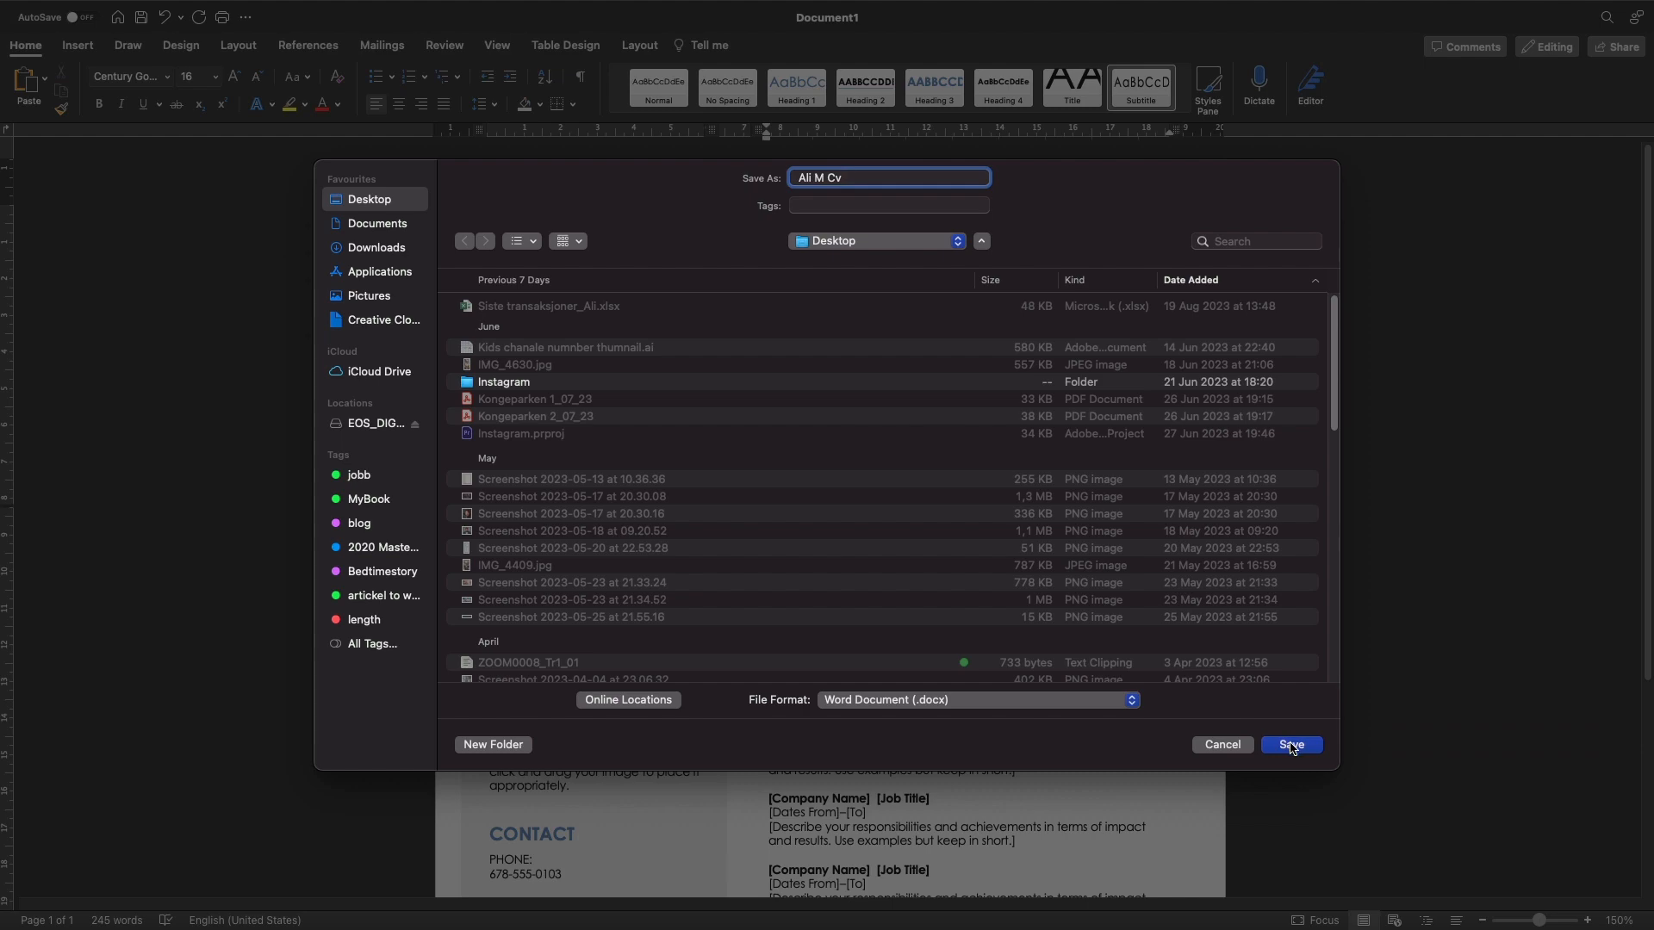
left_click(1292, 745)
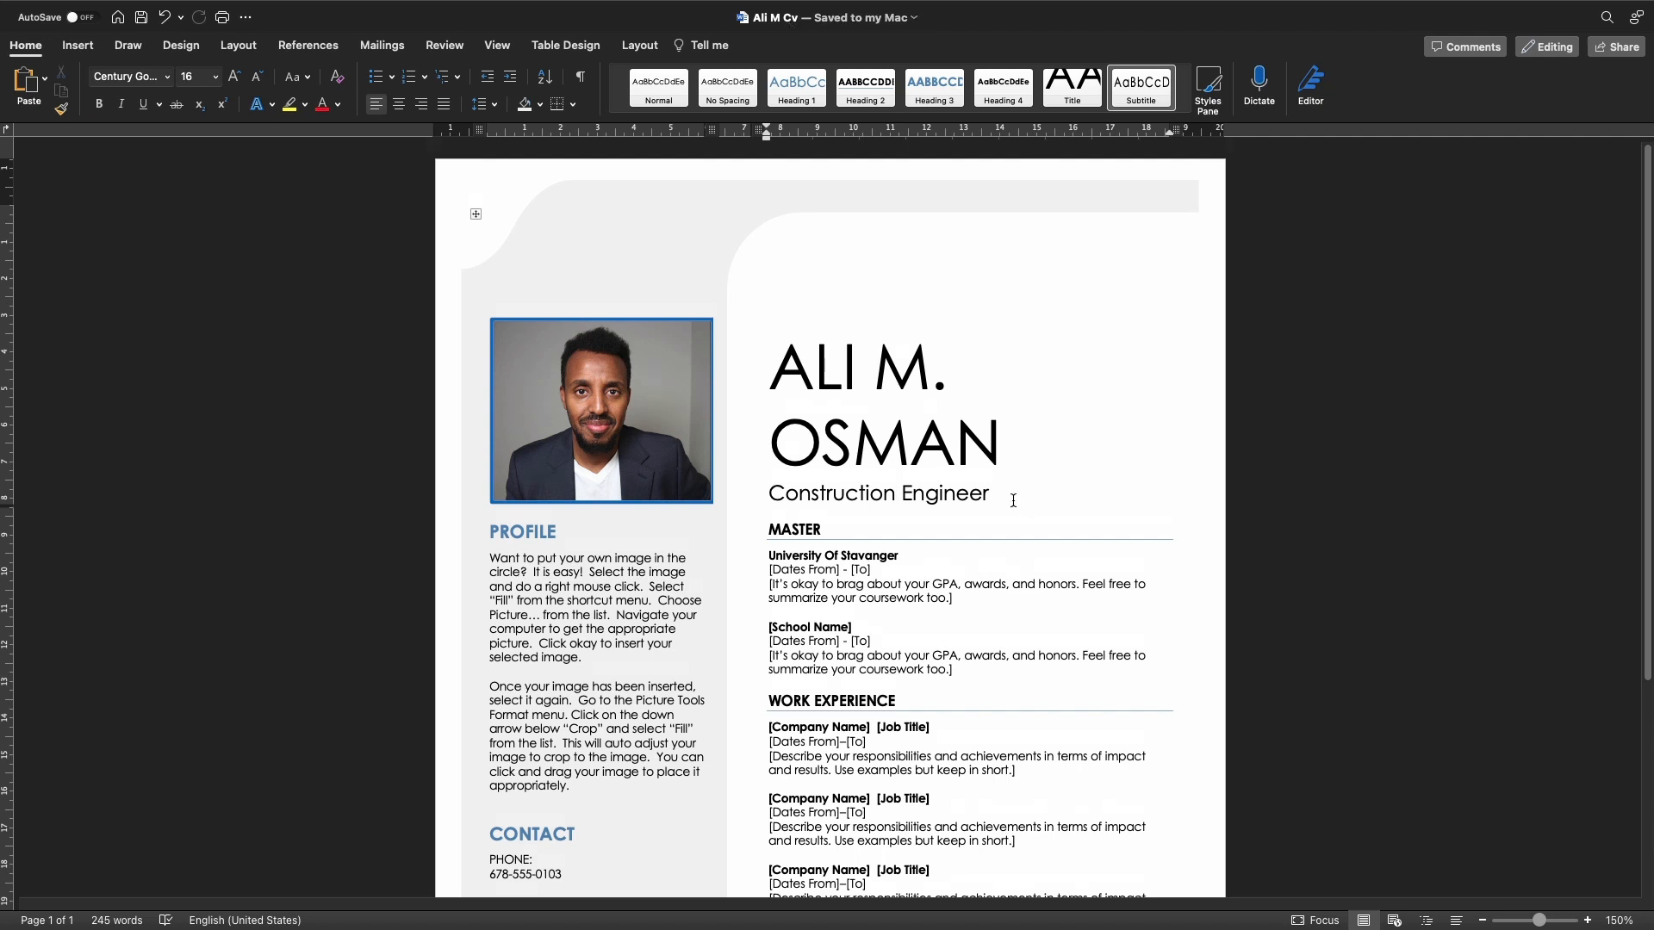
Select the applicant's full name and format it blue and bold
left_click(879, 441)
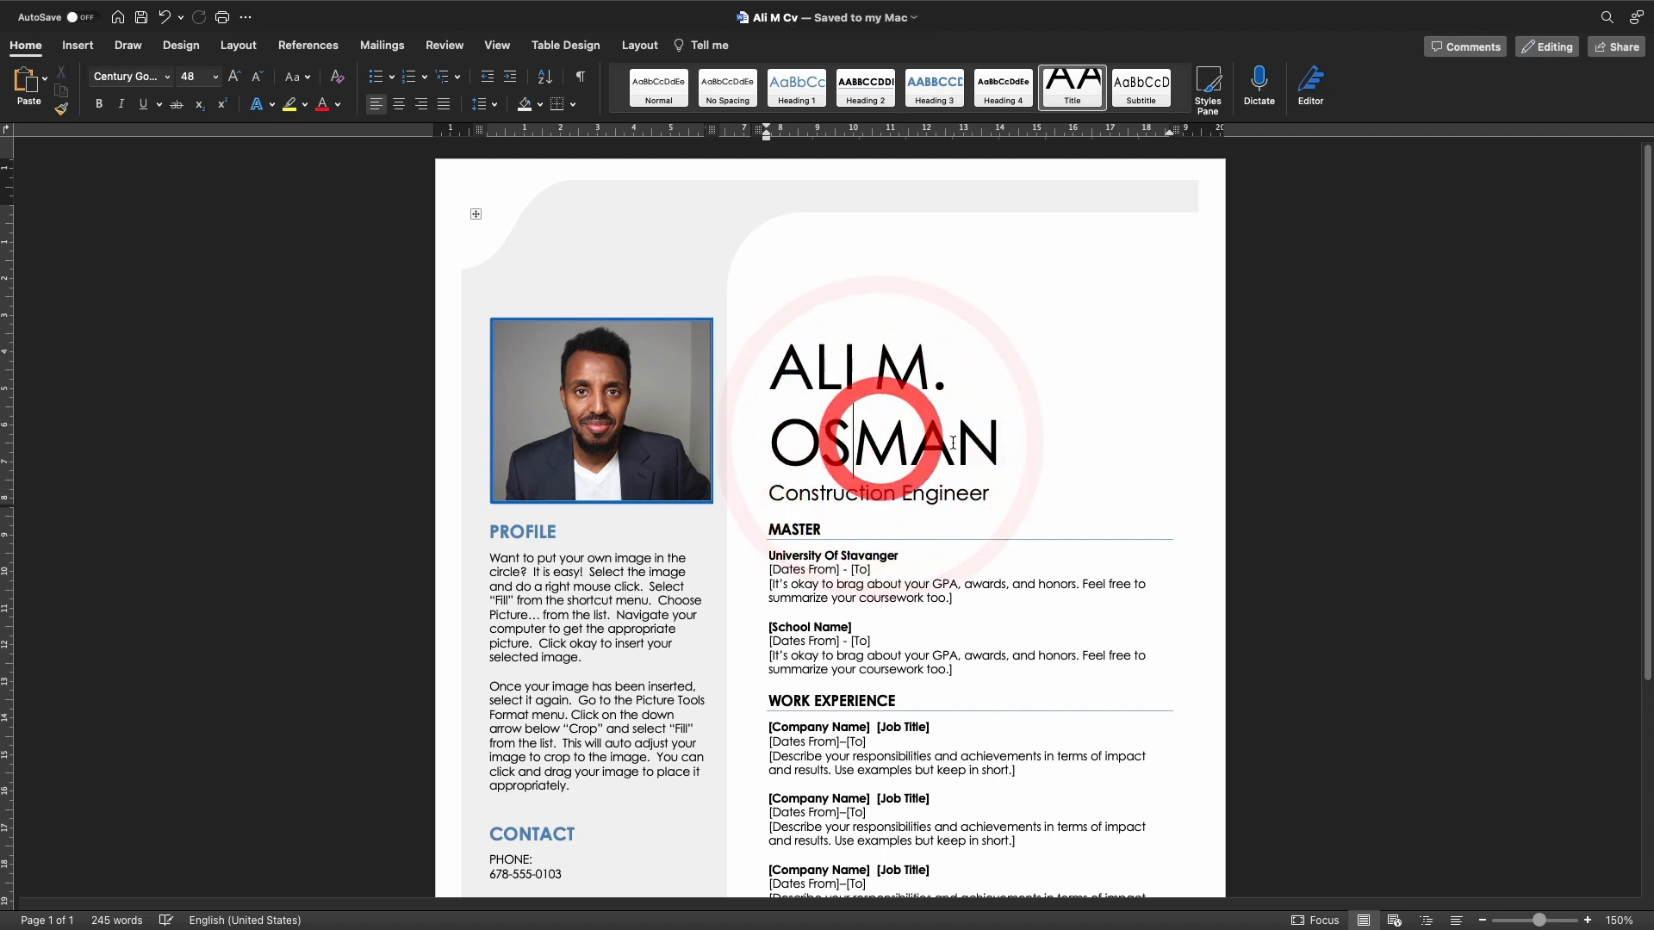
left_click_drag(993, 448, 786, 379)
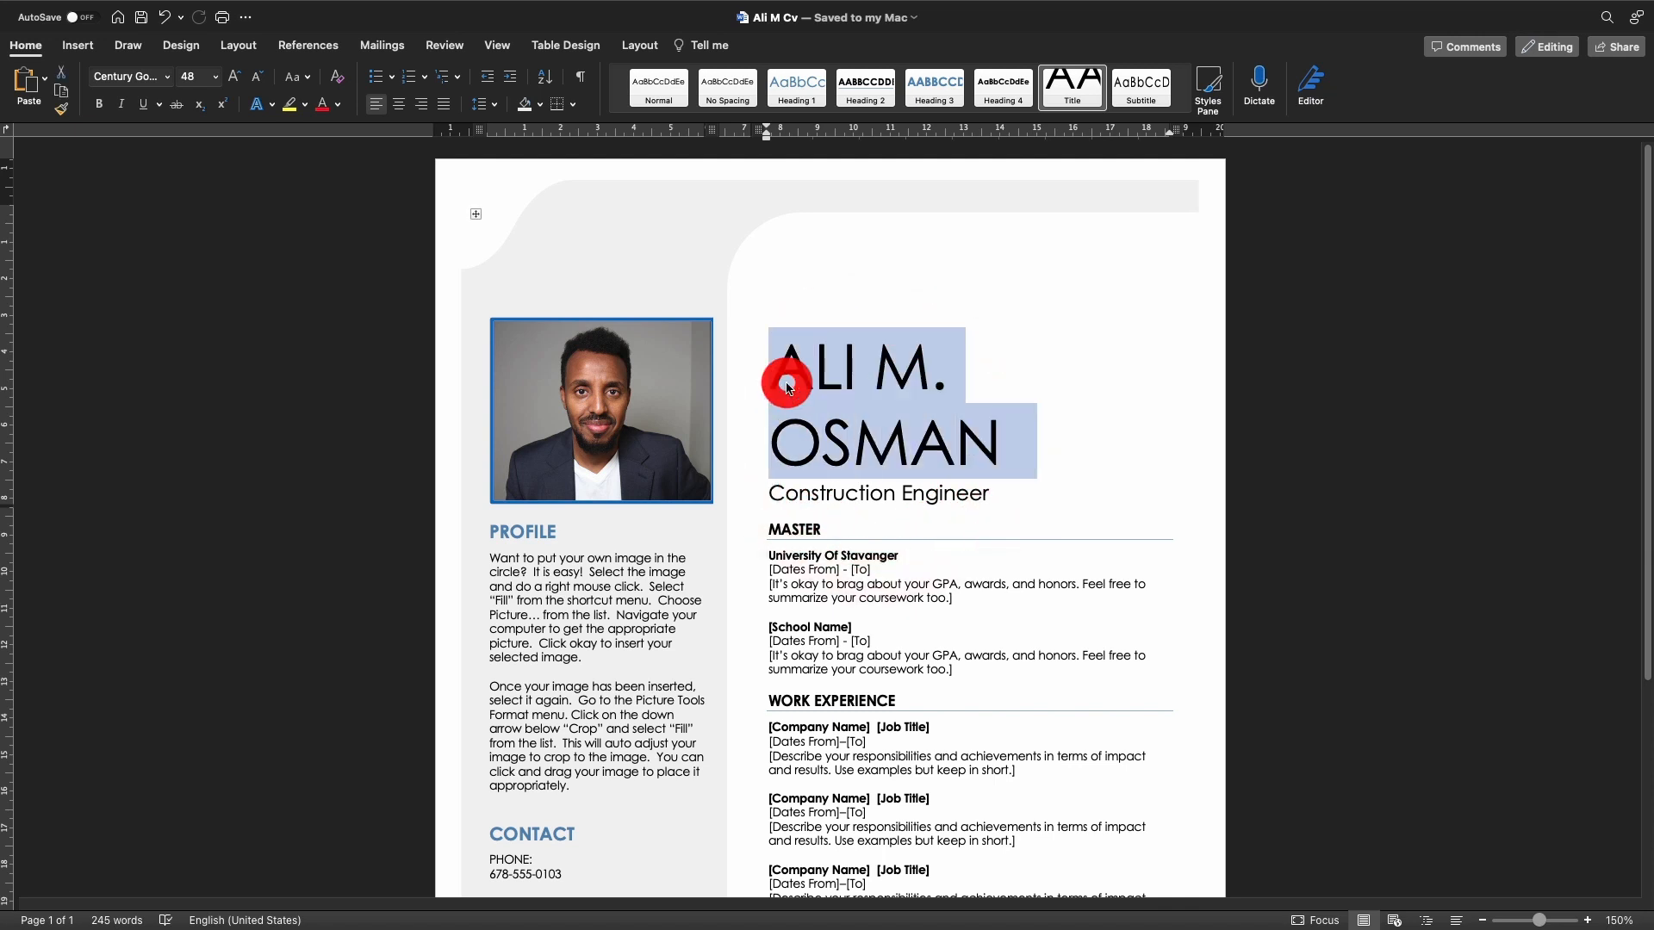
left_click(997, 435)
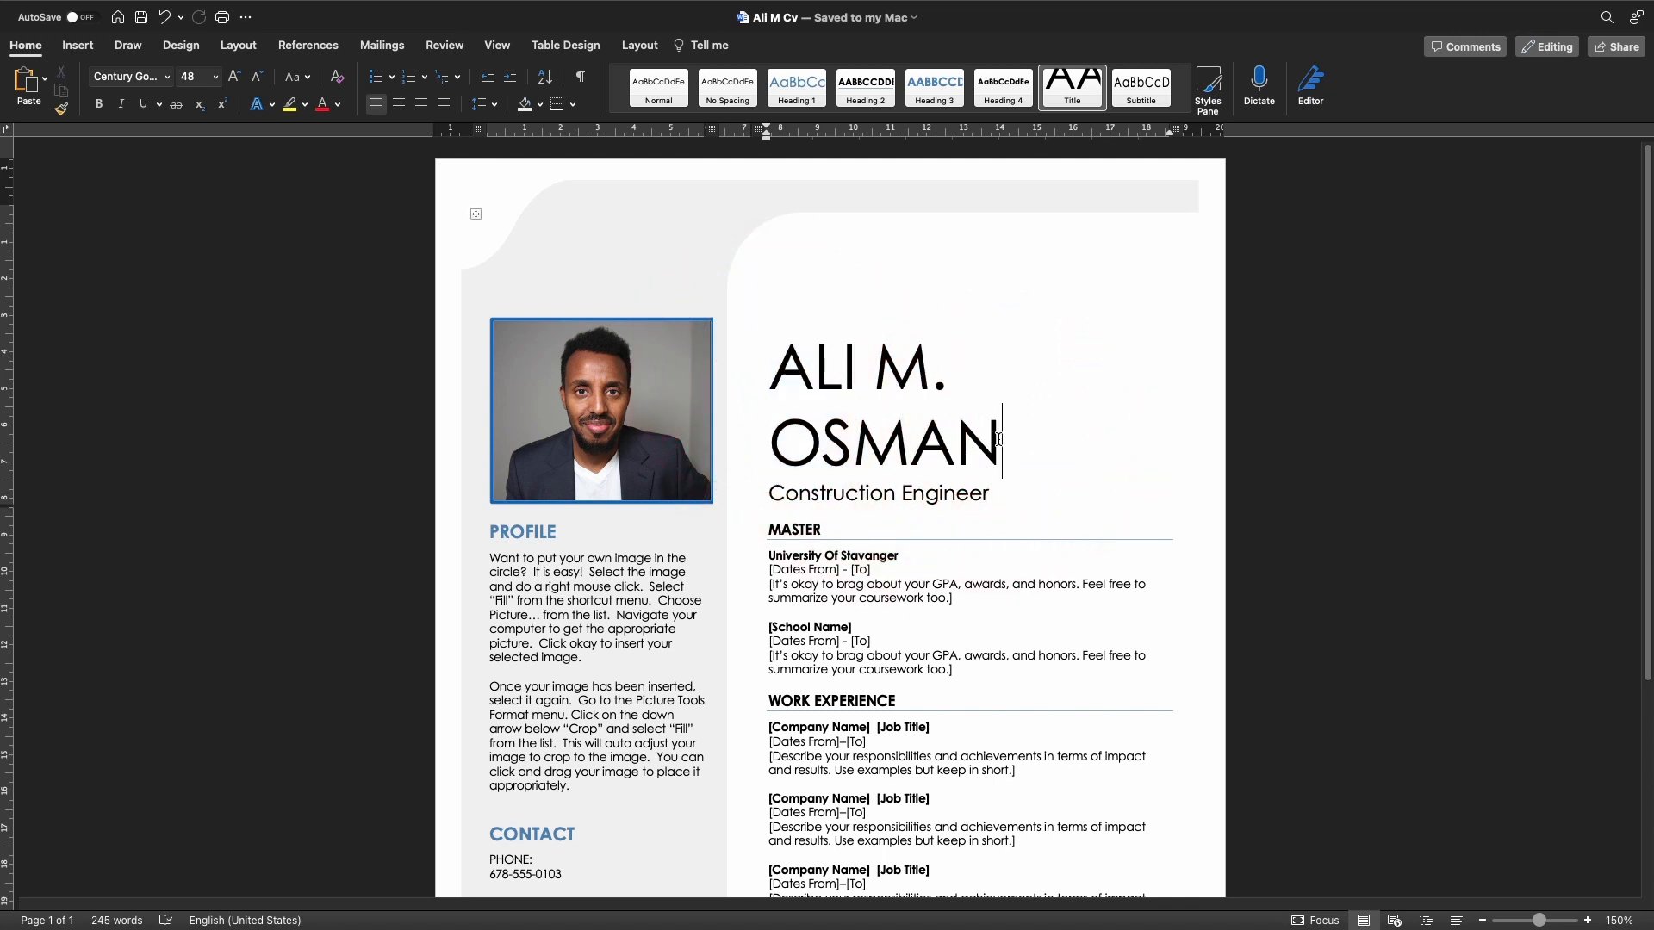
left_click_drag(997, 439, 784, 365)
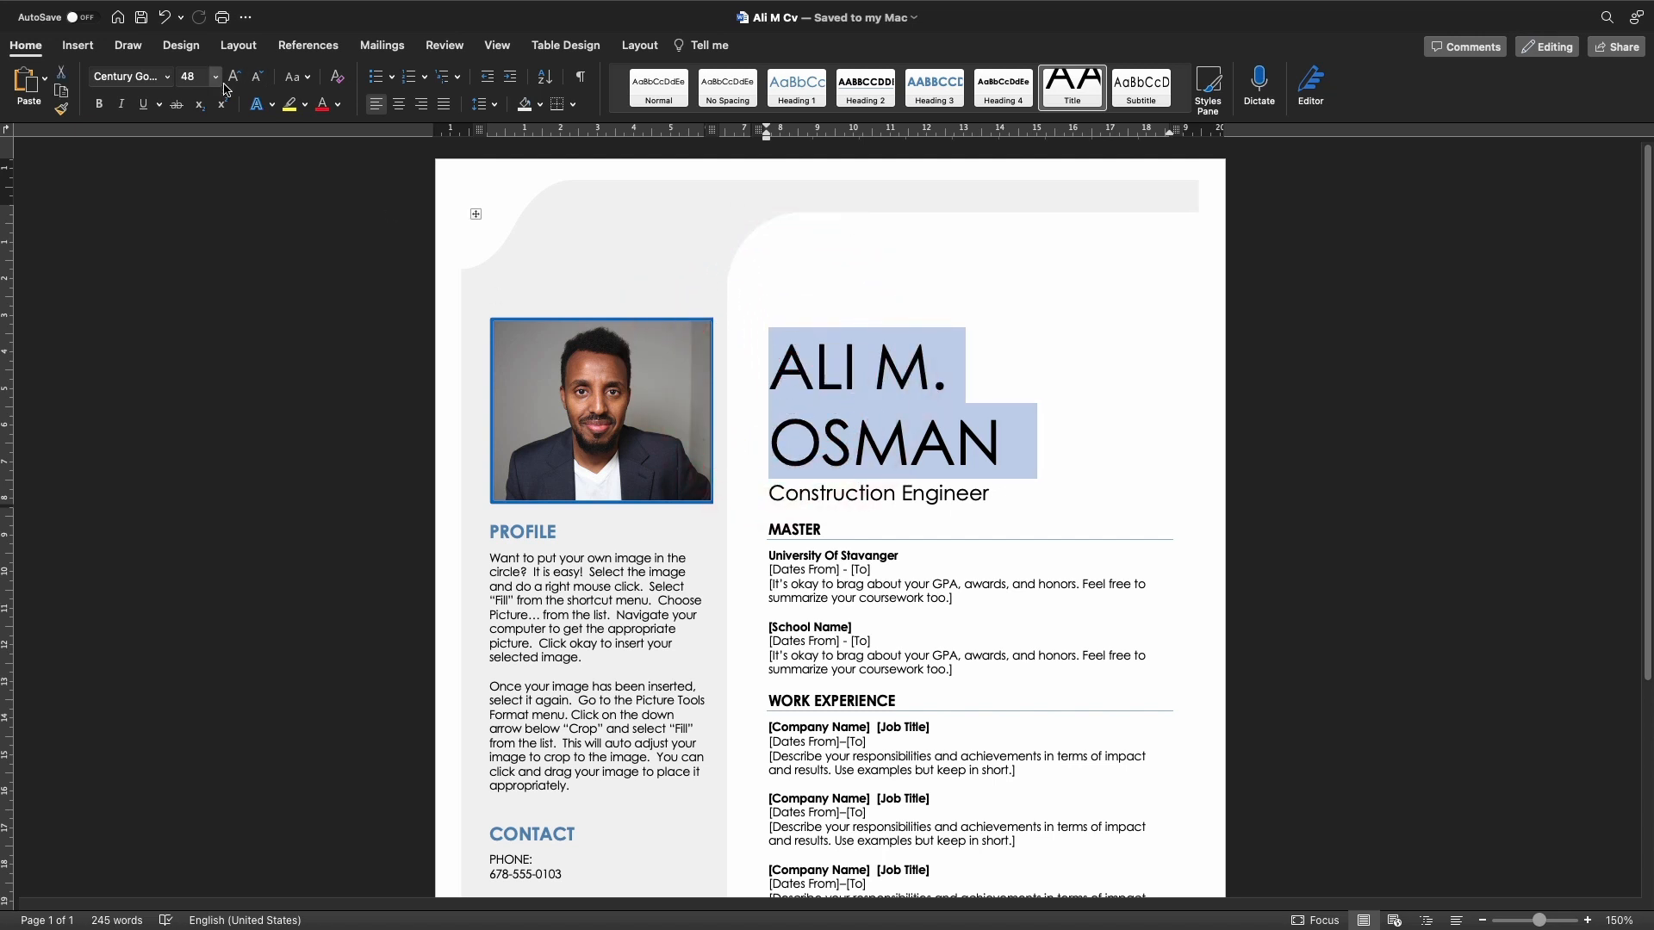
left_click(337, 105)
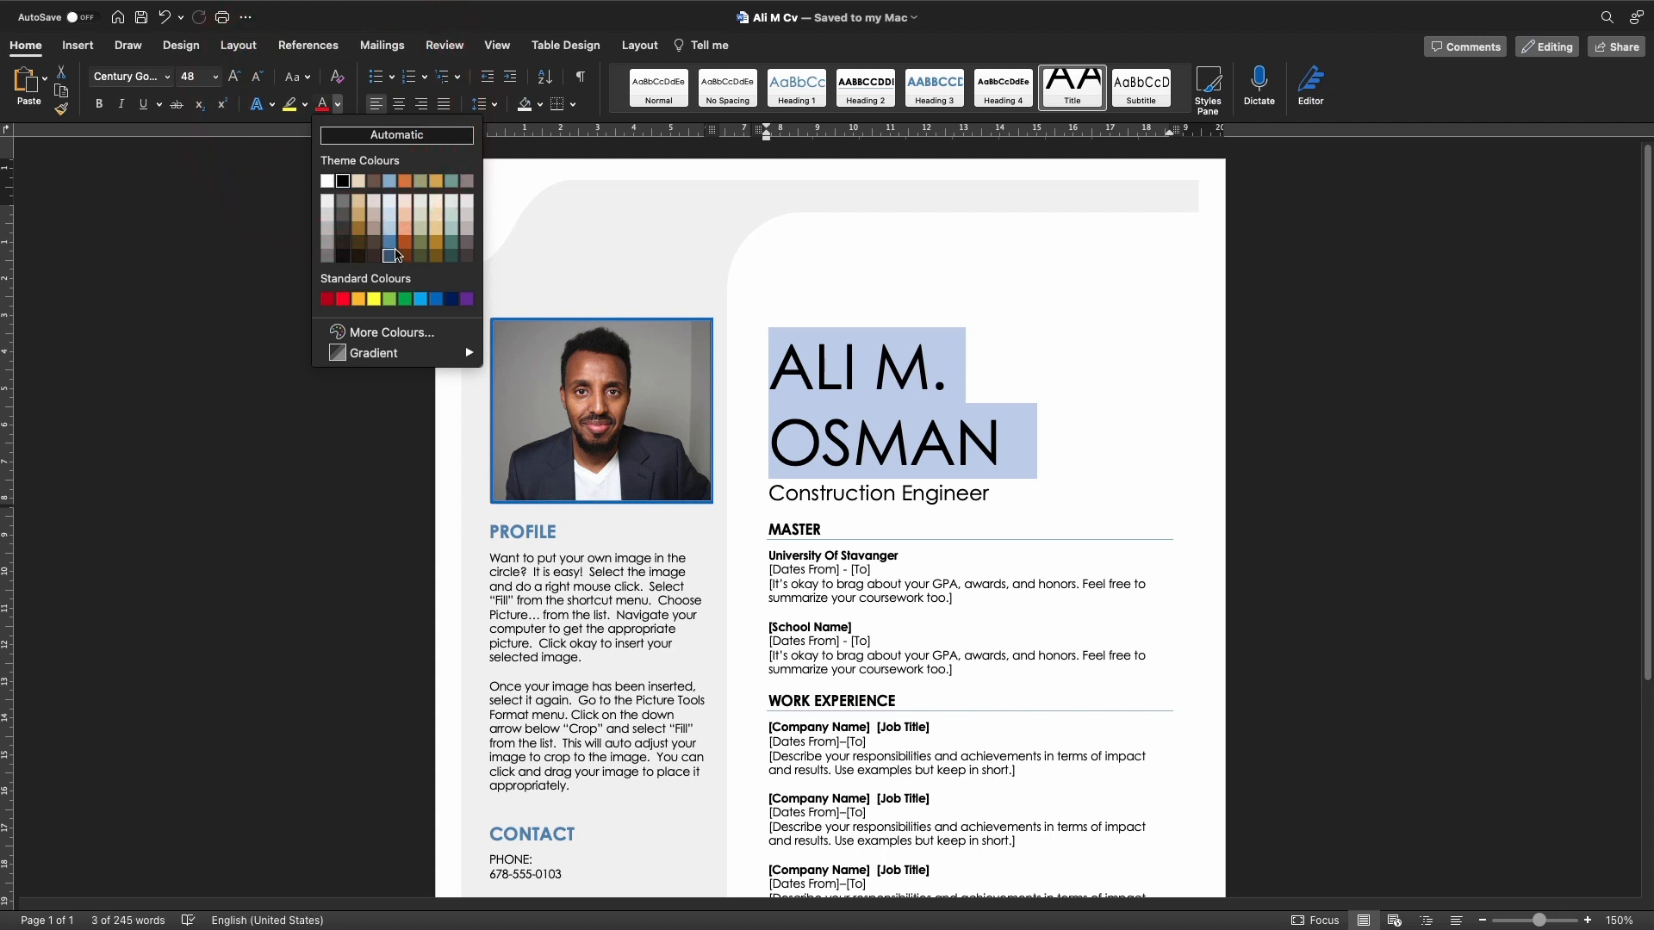
left_click(437, 299)
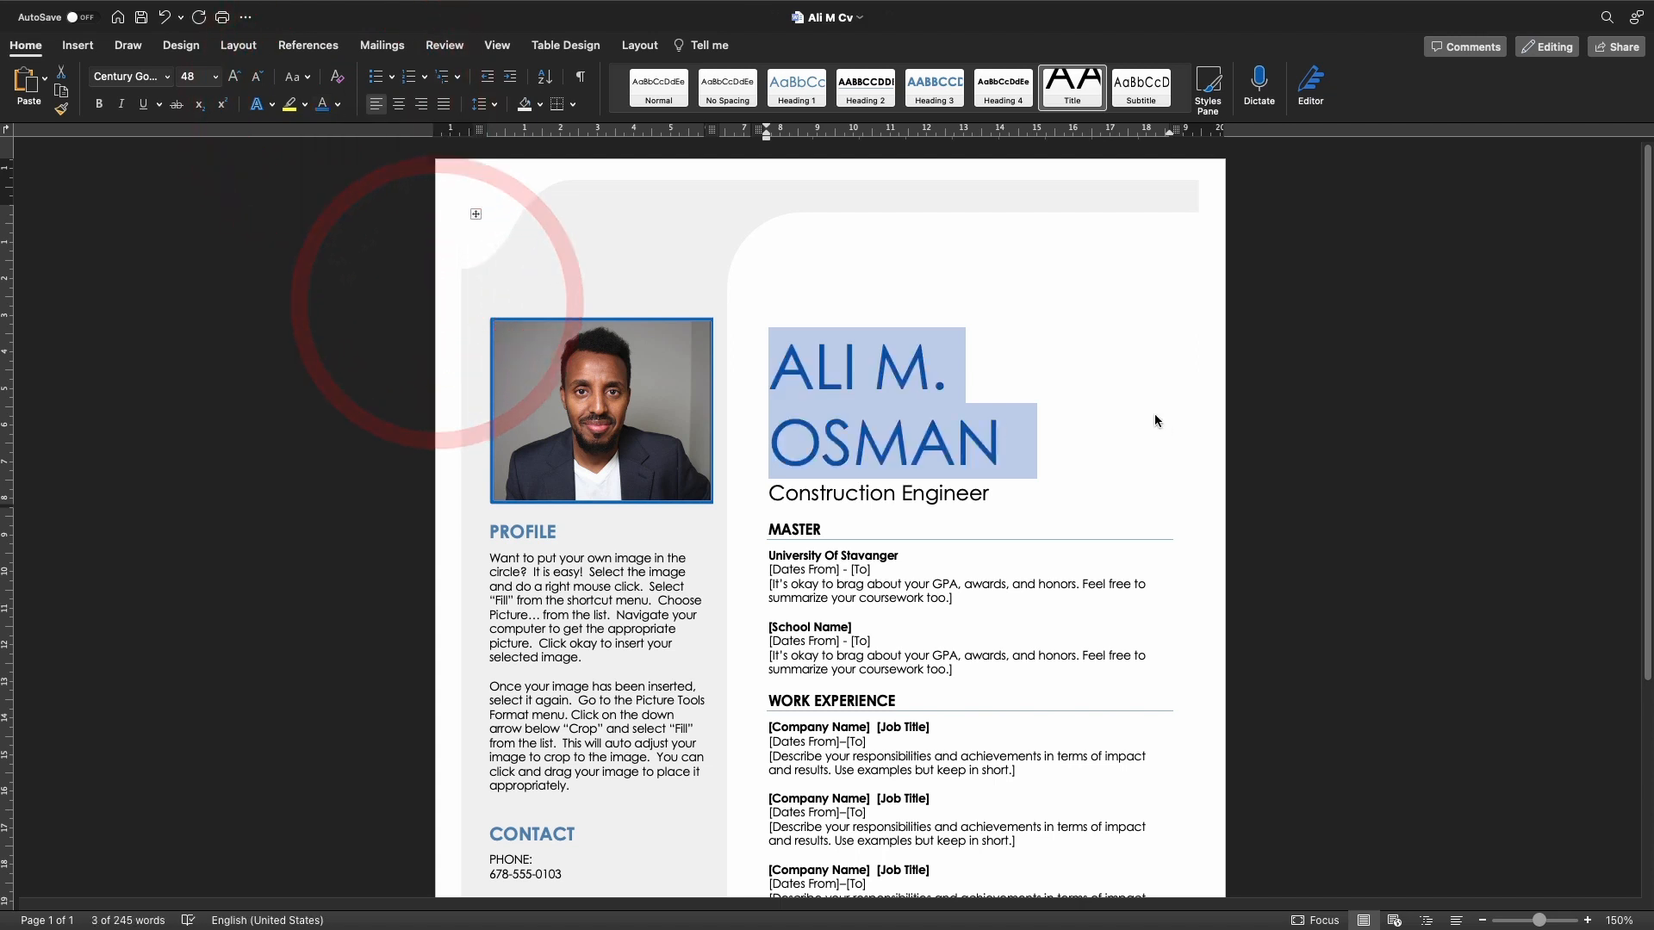
left_click(100, 105)
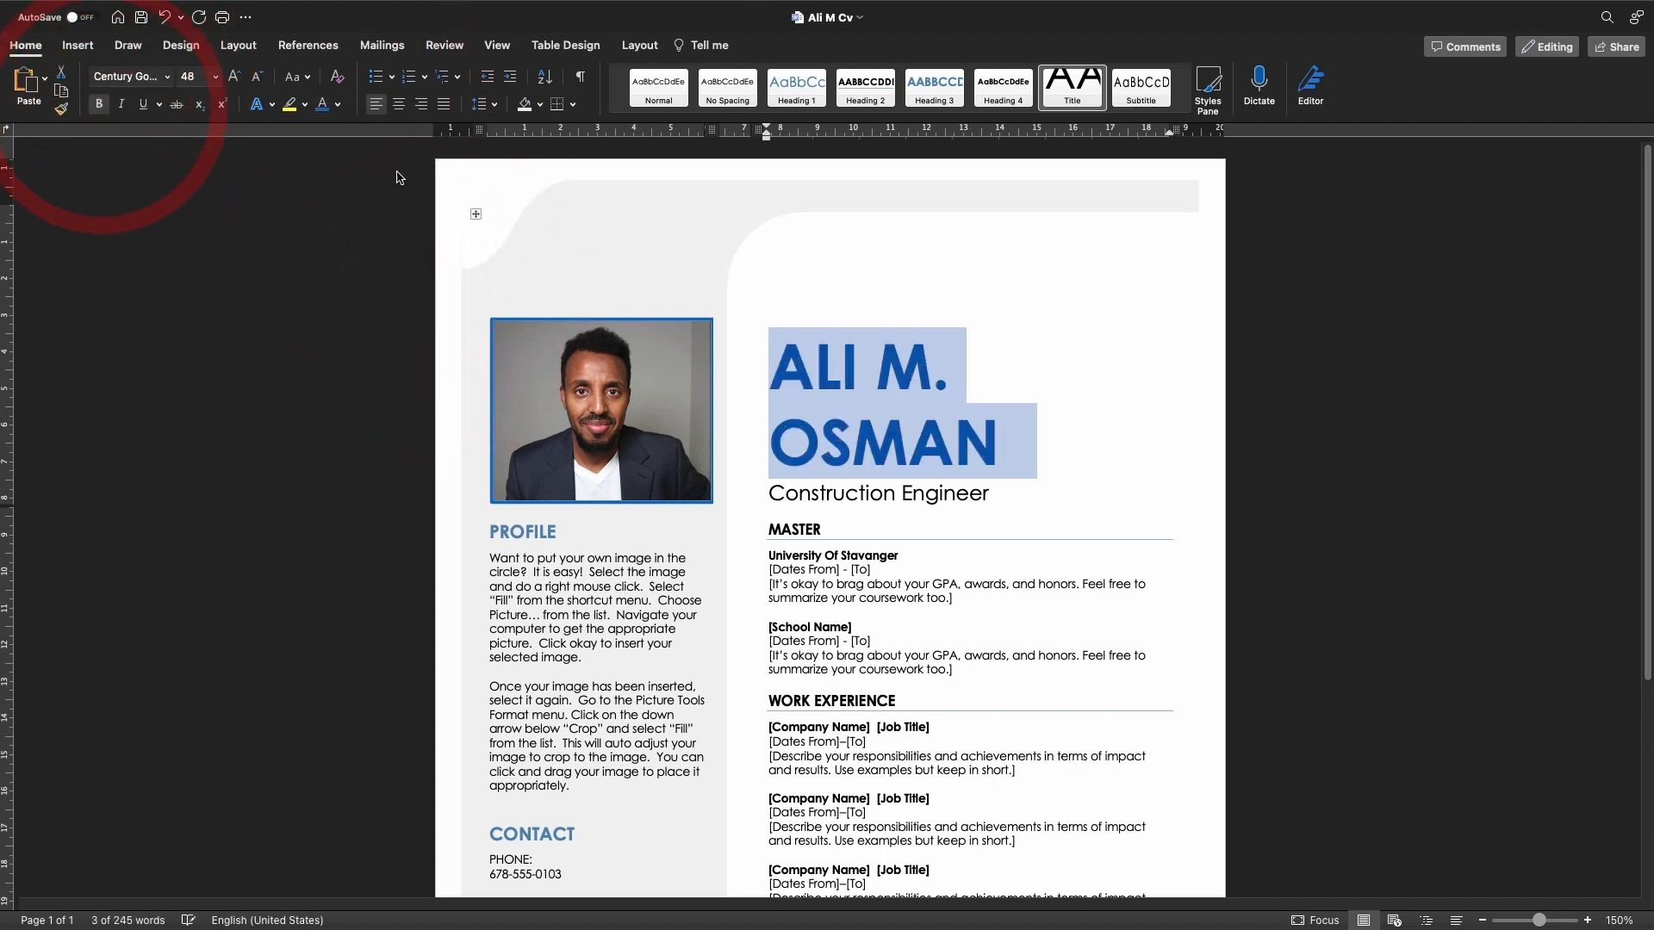
left_click(1192, 388)
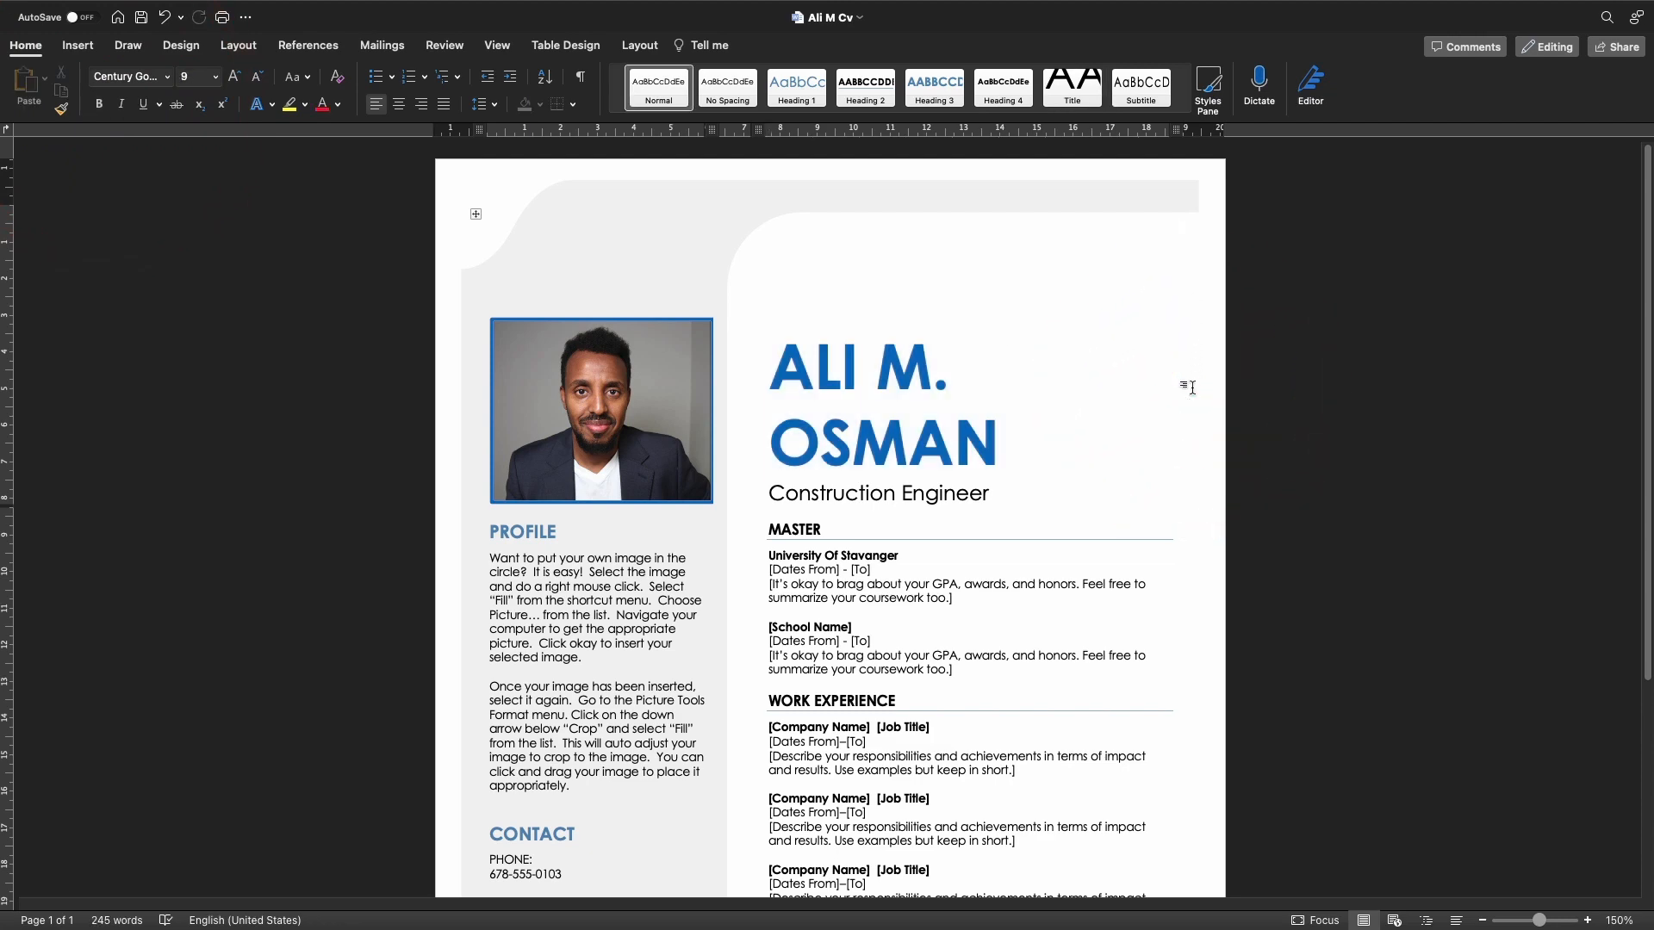
scroll(1192, 388, "down", 3)
scroll(947, 474, "up", 3)
Save the blue bold name formatting with the title-bar Save icon
left_click(142, 16)
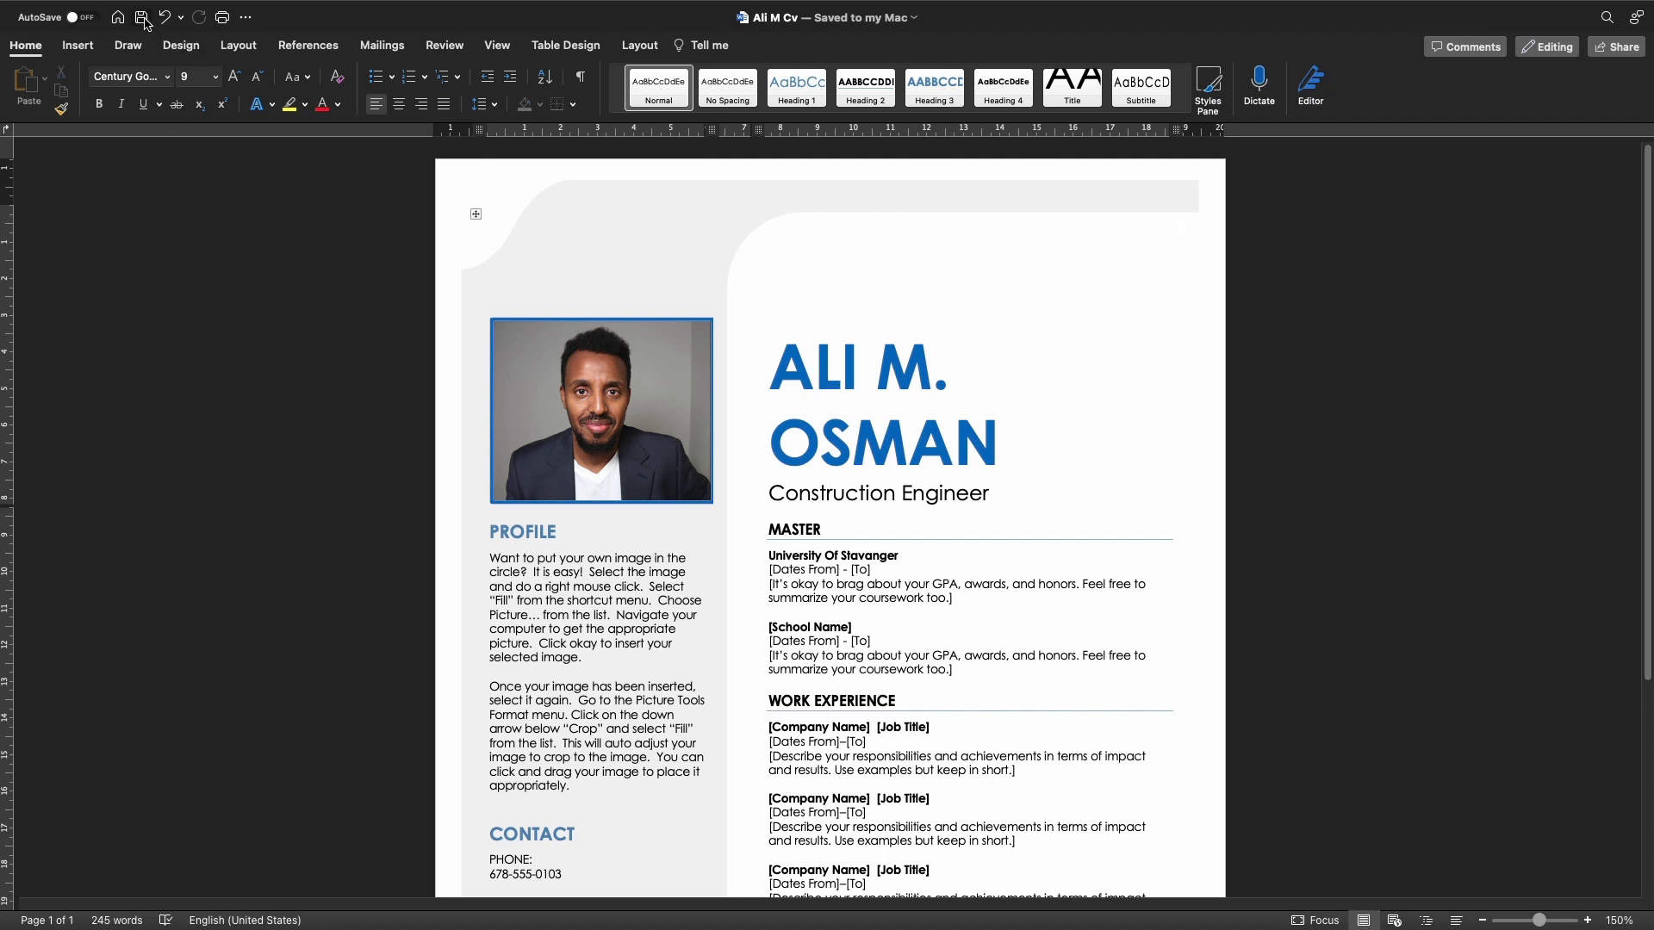
scroll(1045, 361, "down", 2)
left_click(1045, 361)
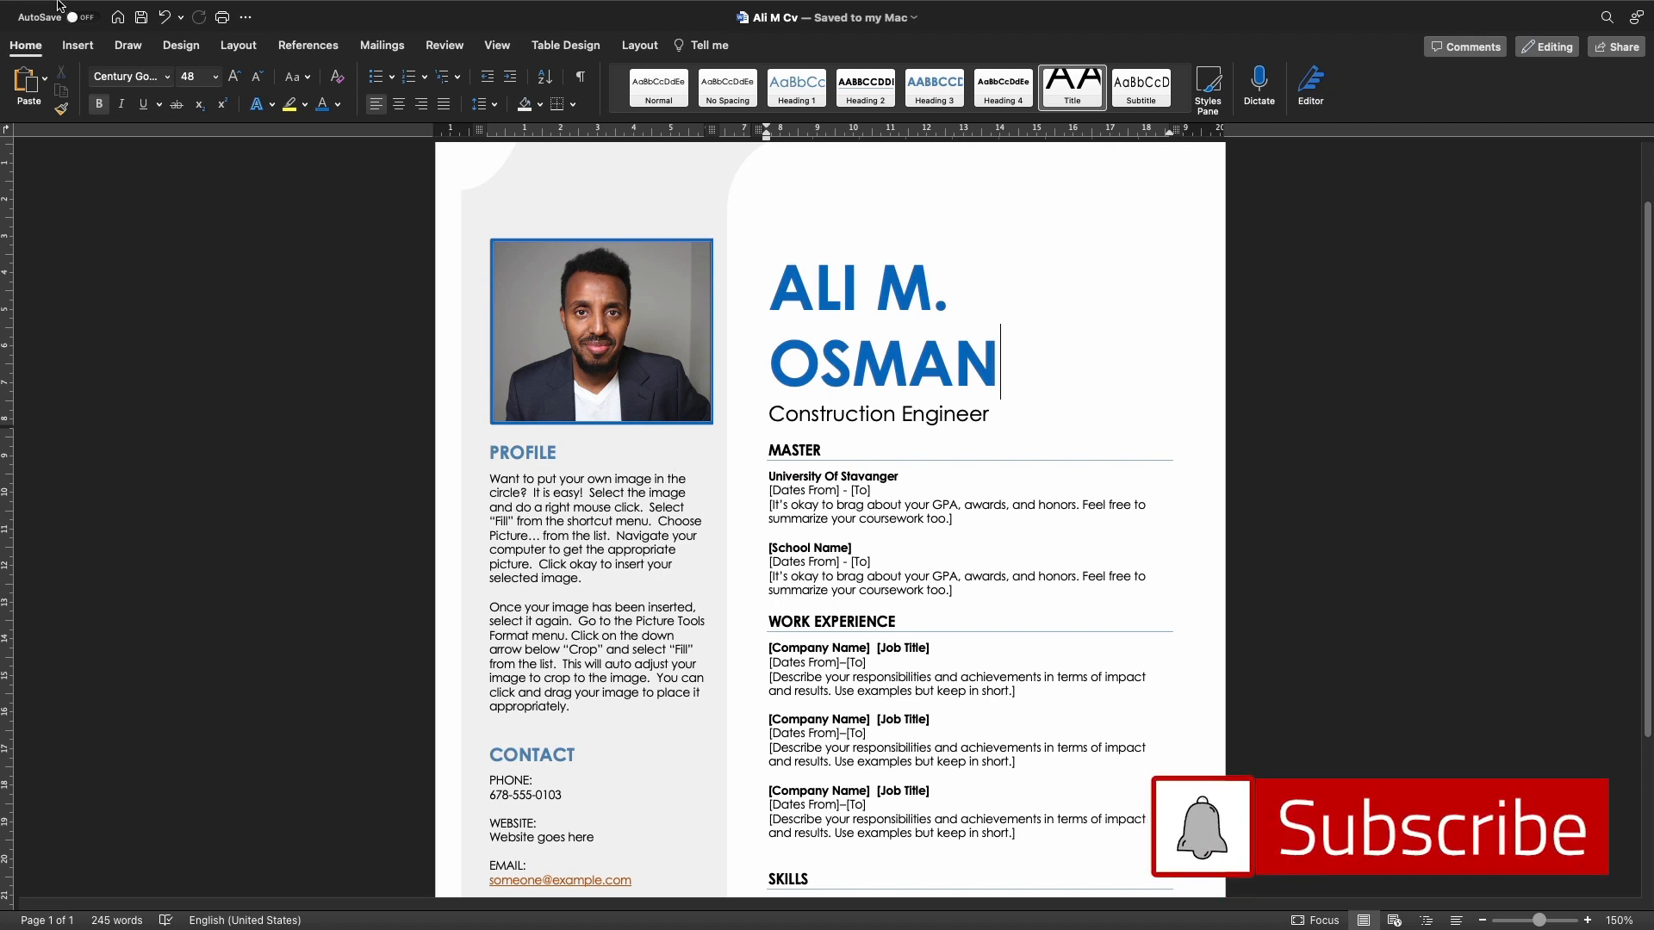
left_click(104, 10)
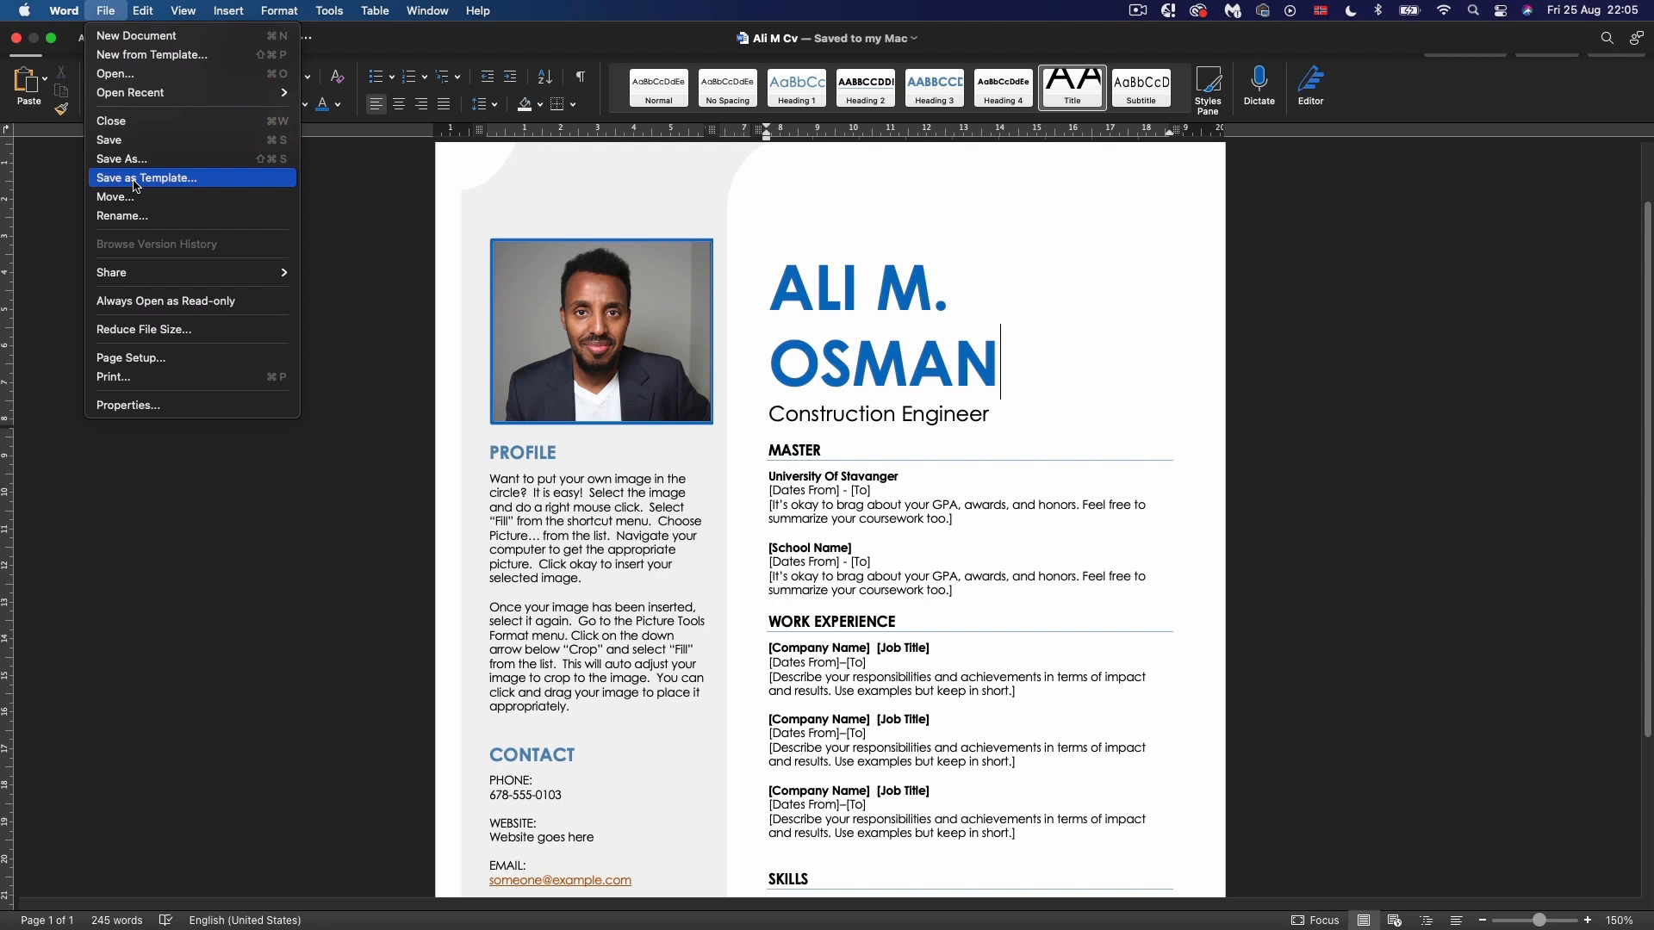
Save the résumé as a .dotx template named with the applicant's first name plus 'CV template'
left_click(135, 181)
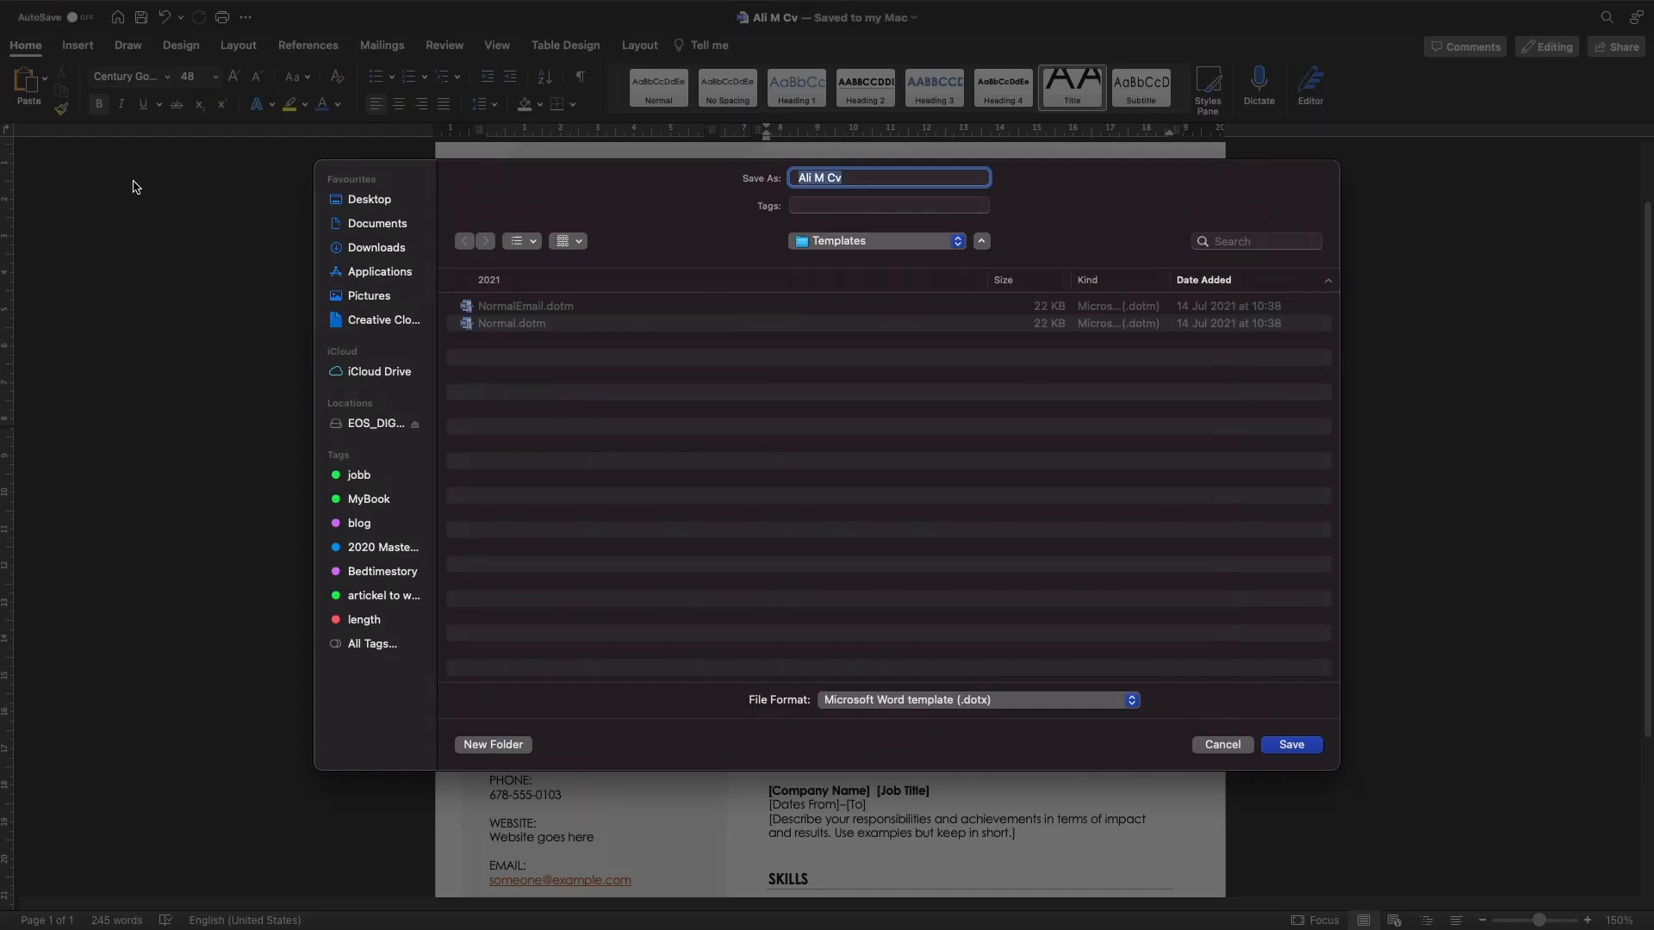
left_click(857, 175)
key("BackSpace")
key("BackSpace")
key("BackSpace")
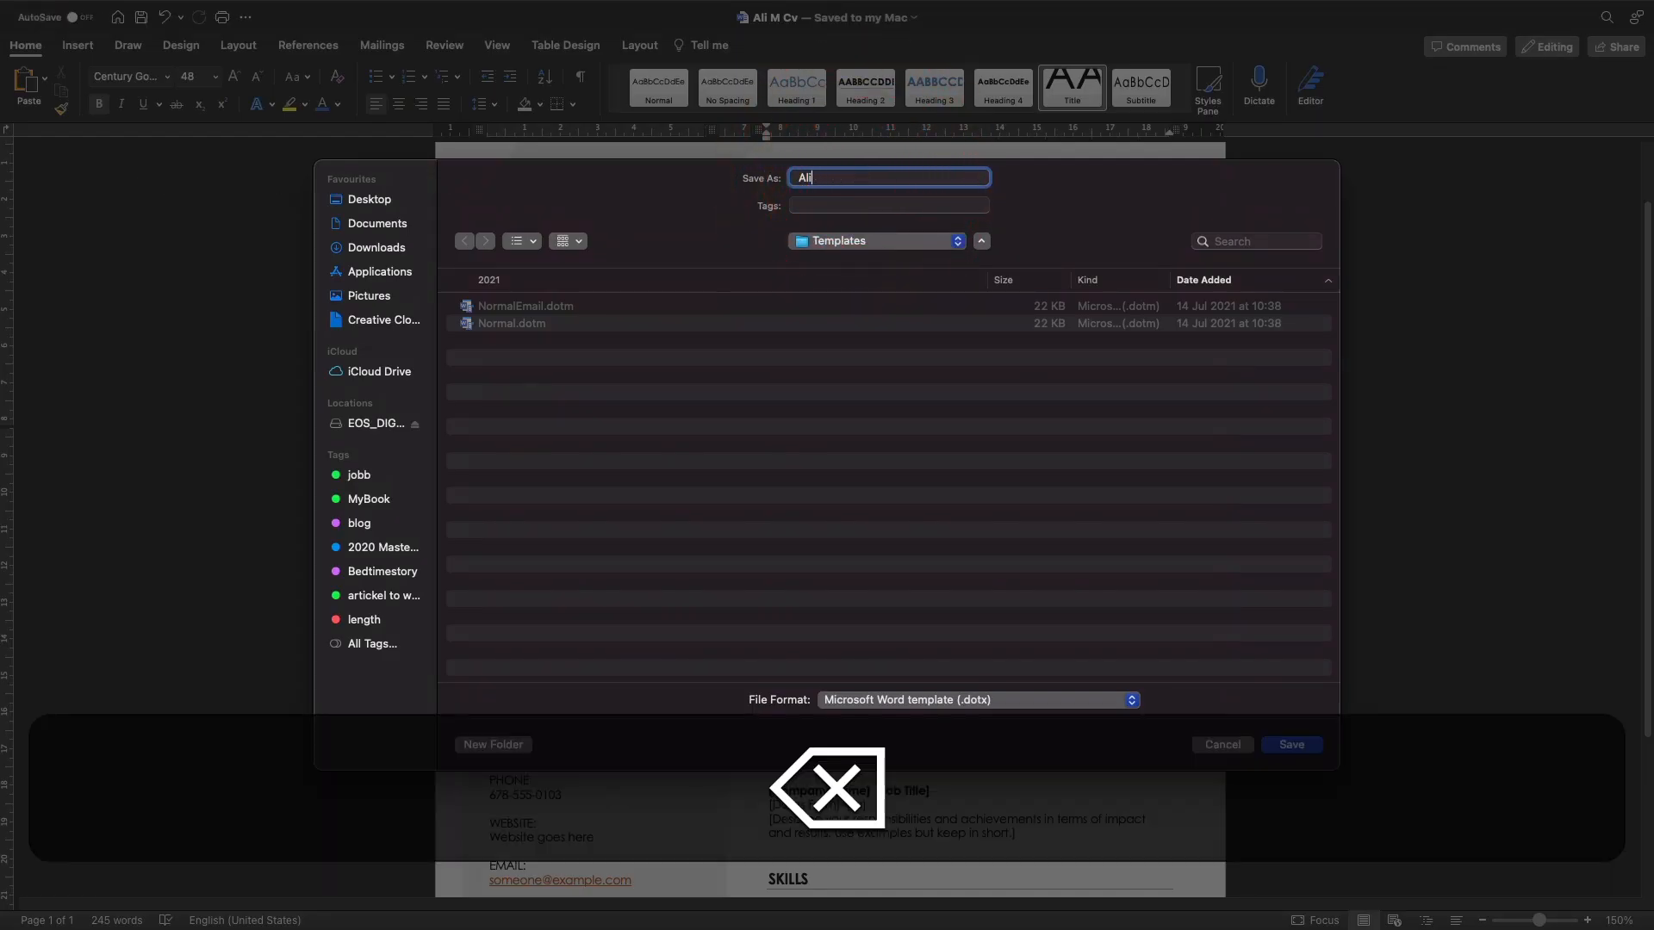
type("CV te")
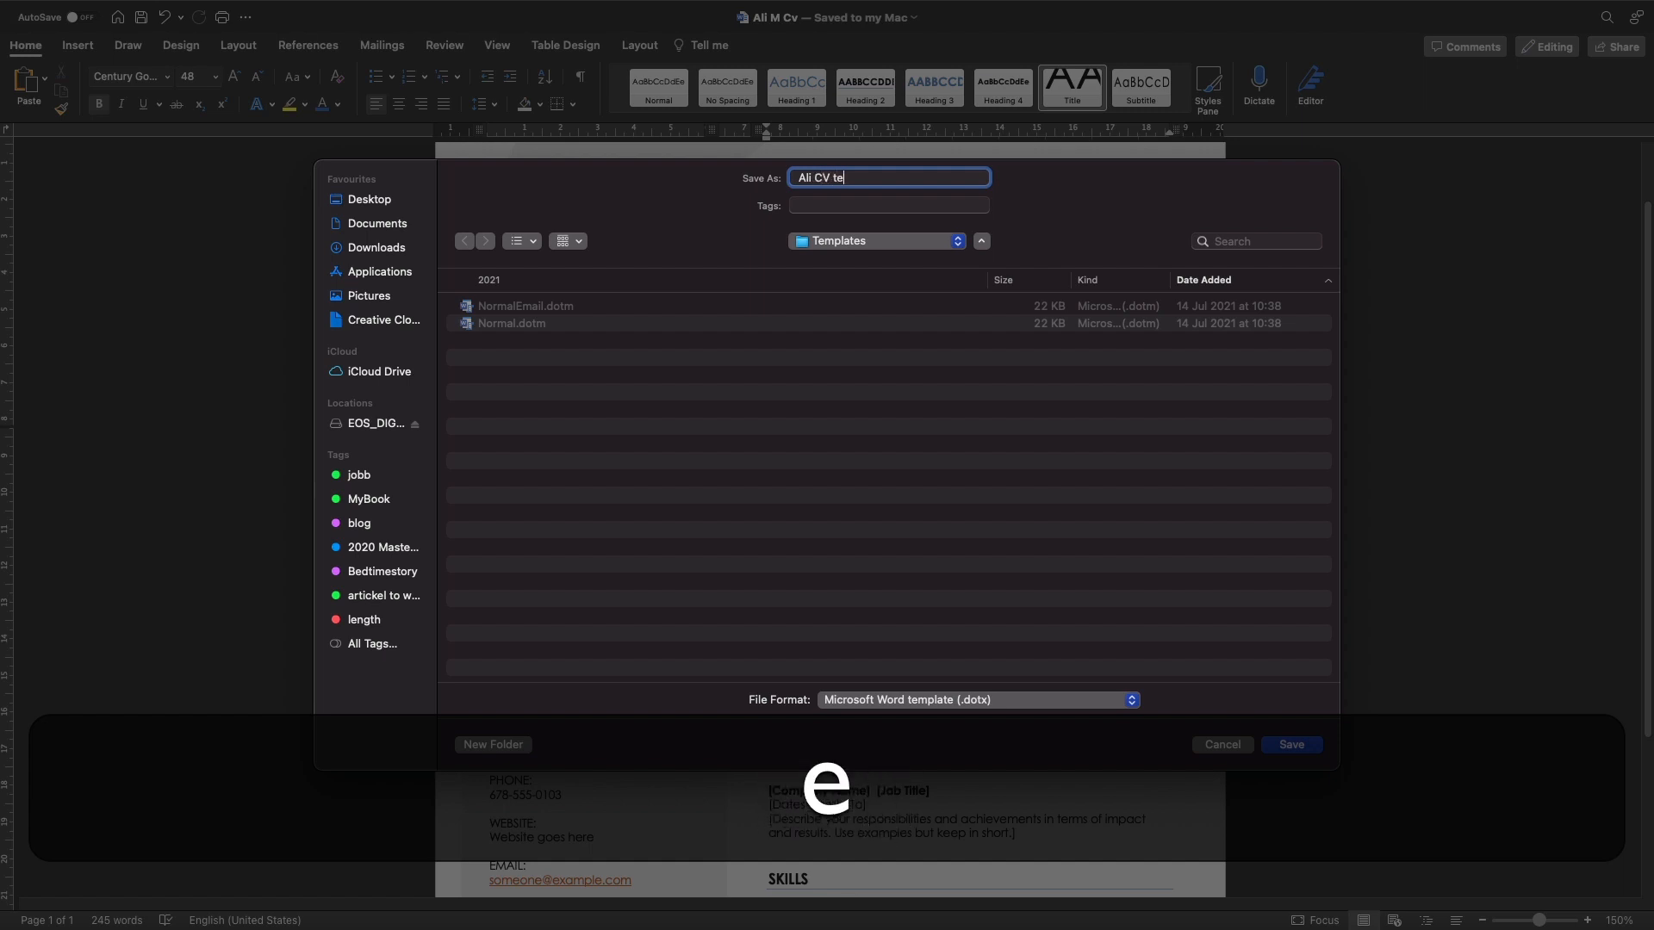
type("mplate")
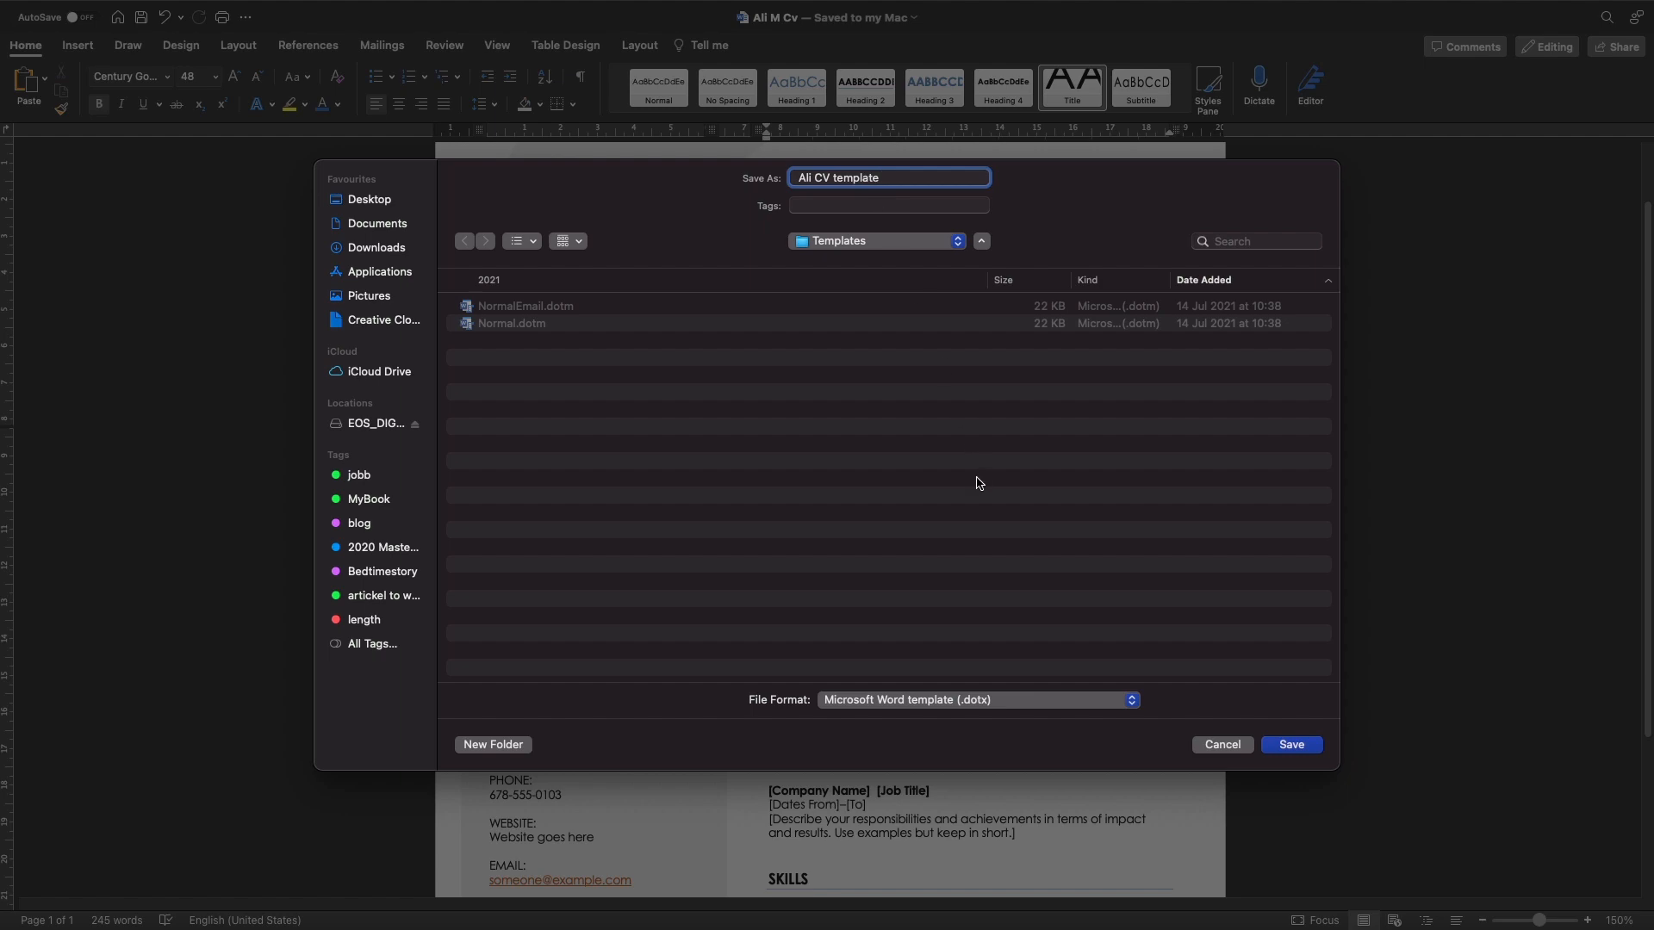
left_click(1302, 747)
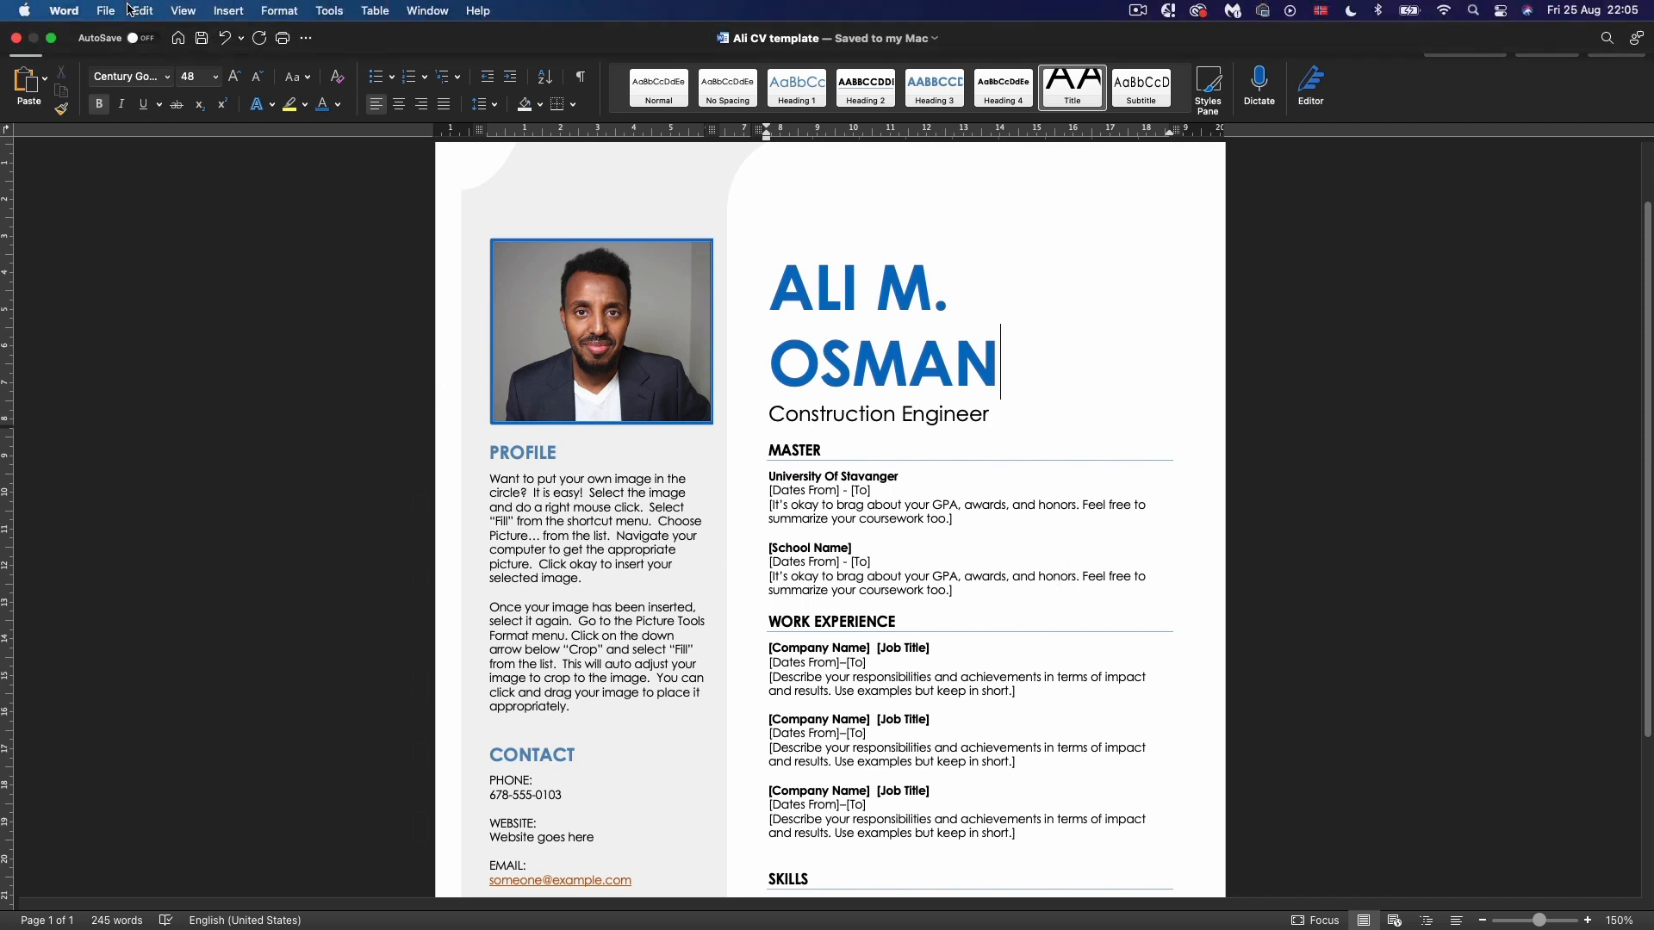
left_click(107, 10)
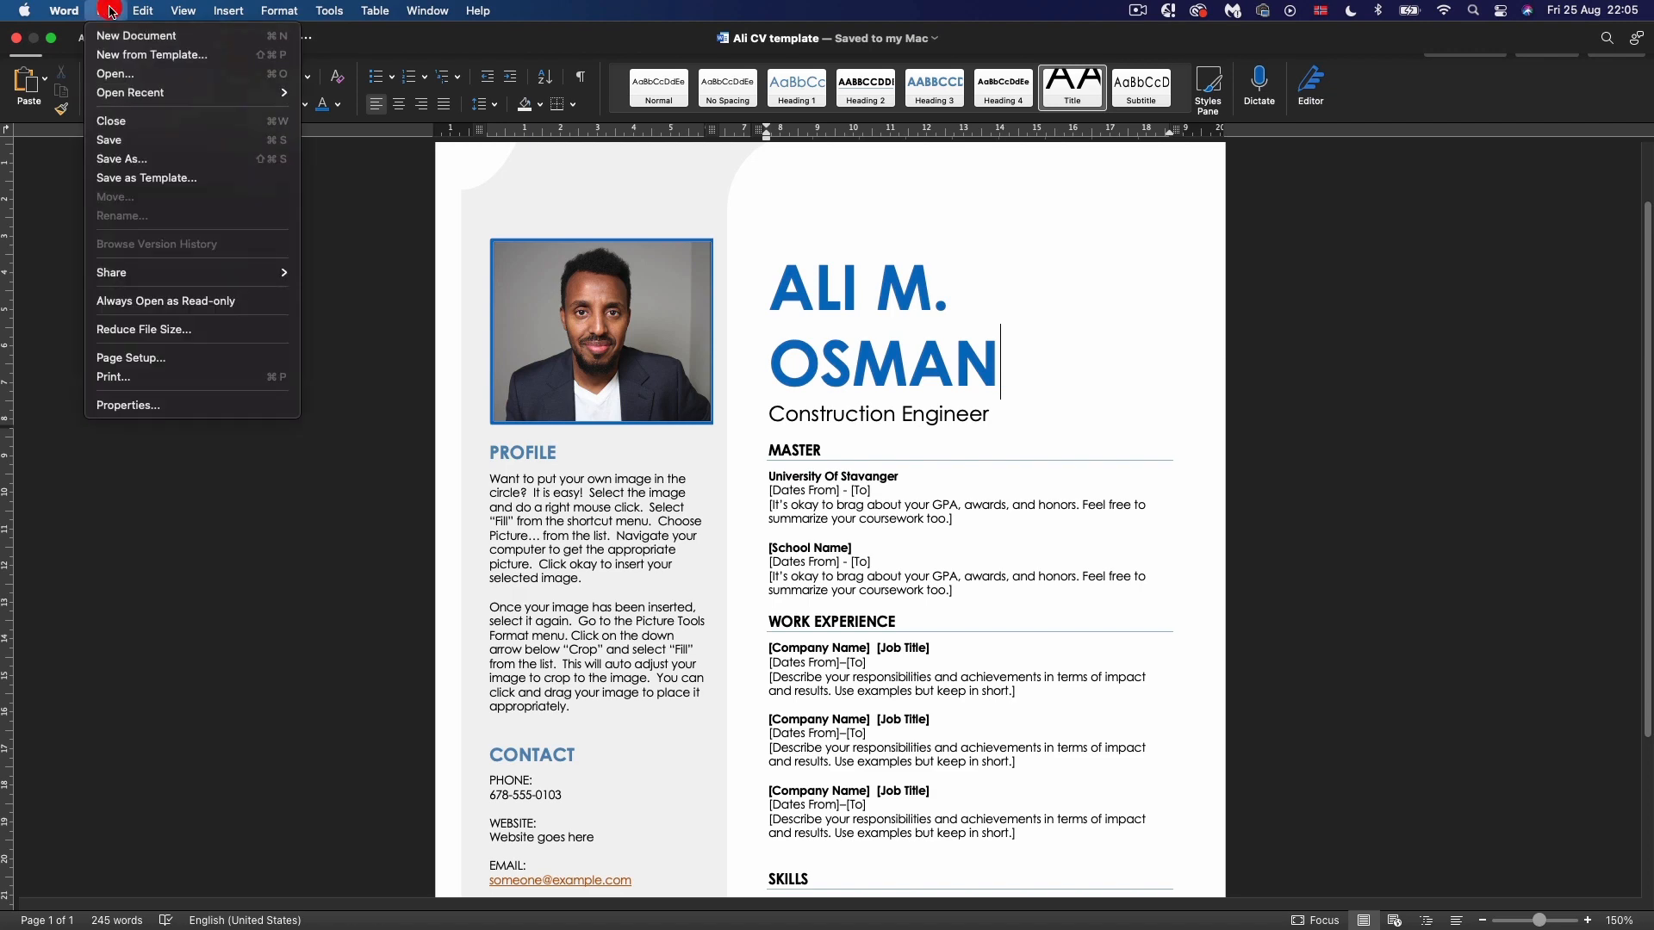
left_click(126, 57)
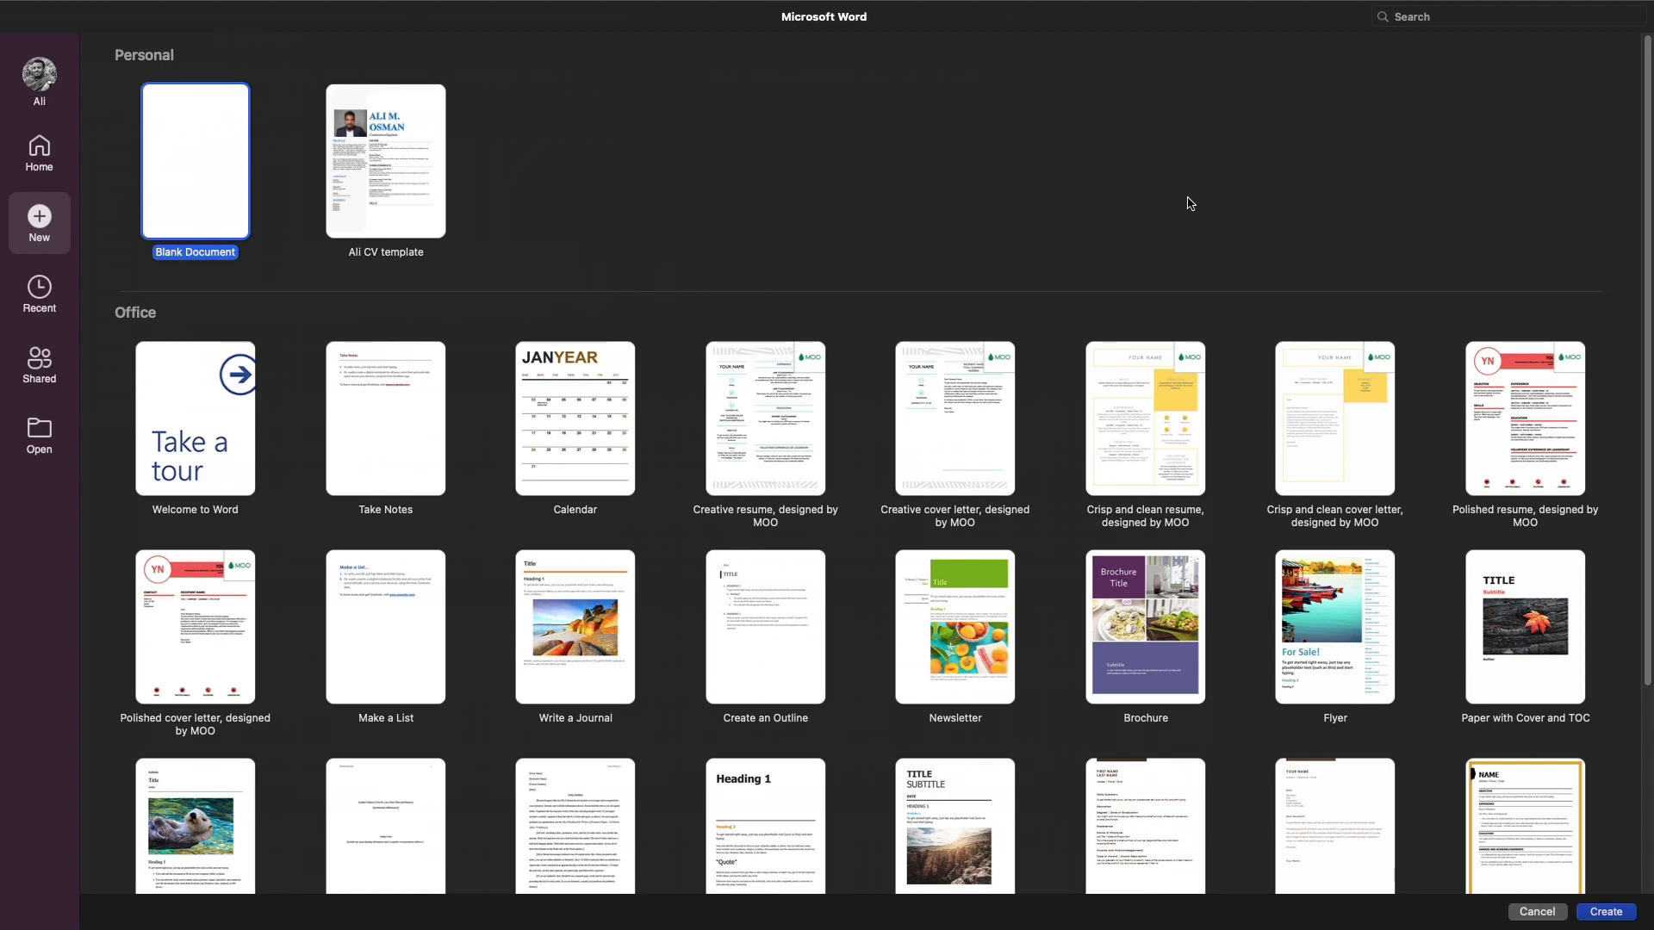
scroll(603, 603, "down", 5)
scroll(510, 586, "up", 5)
mouse_move(245, 6)
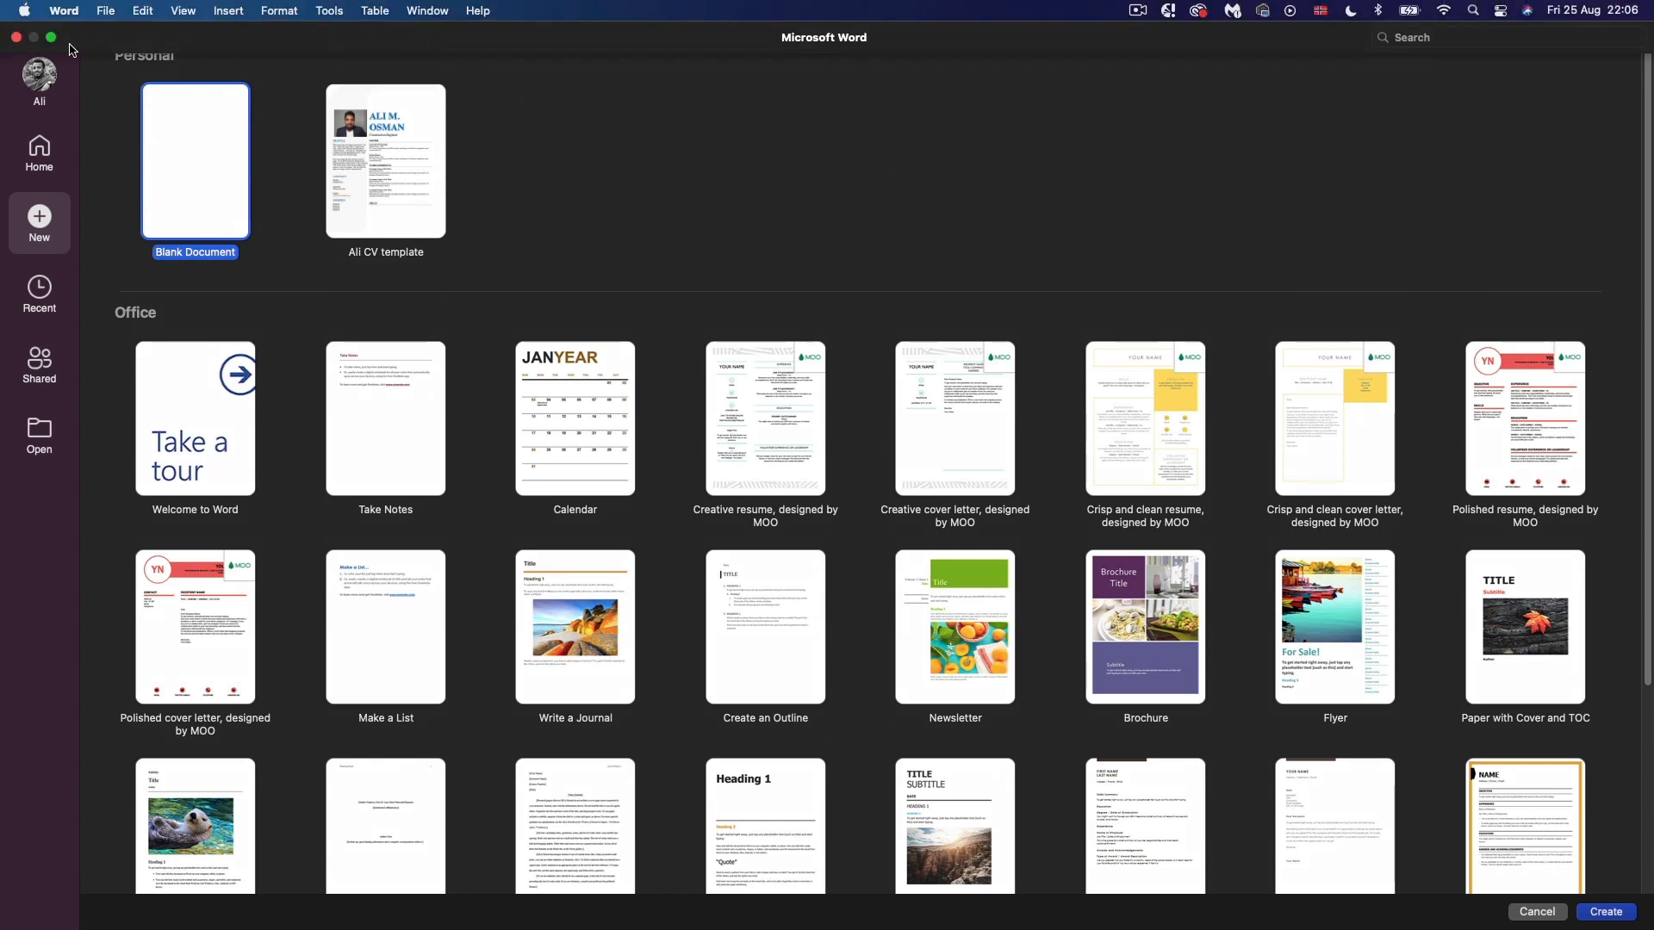
left_click(15, 29)
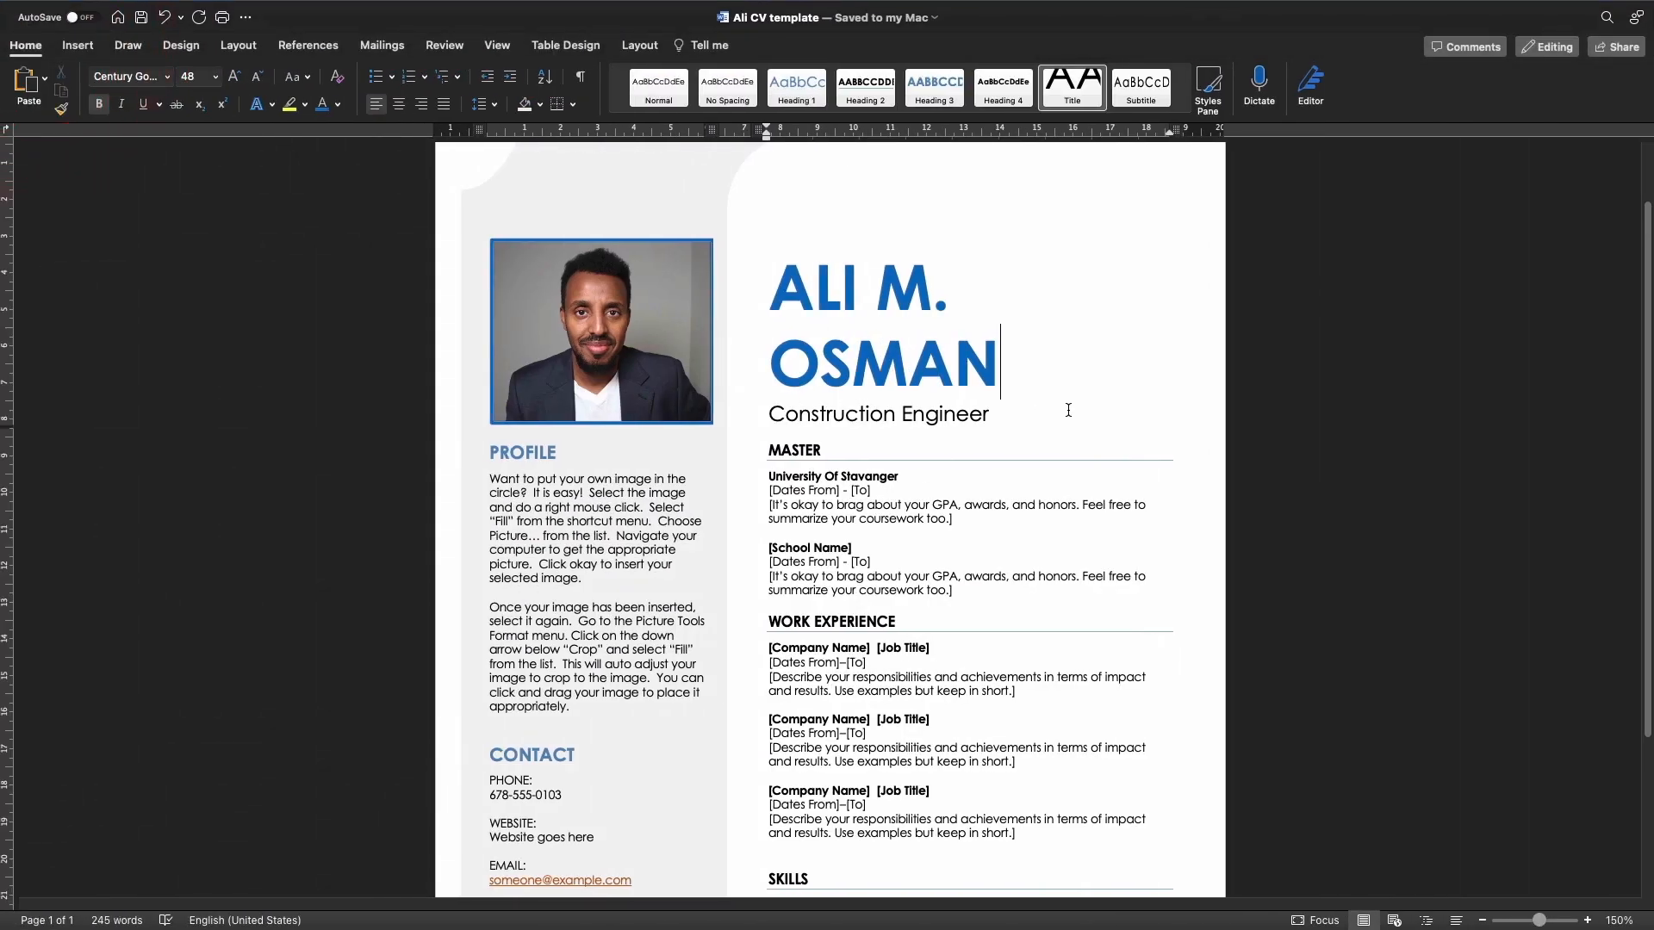
left_click(978, 393)
scroll(940, 448, "up", 2)
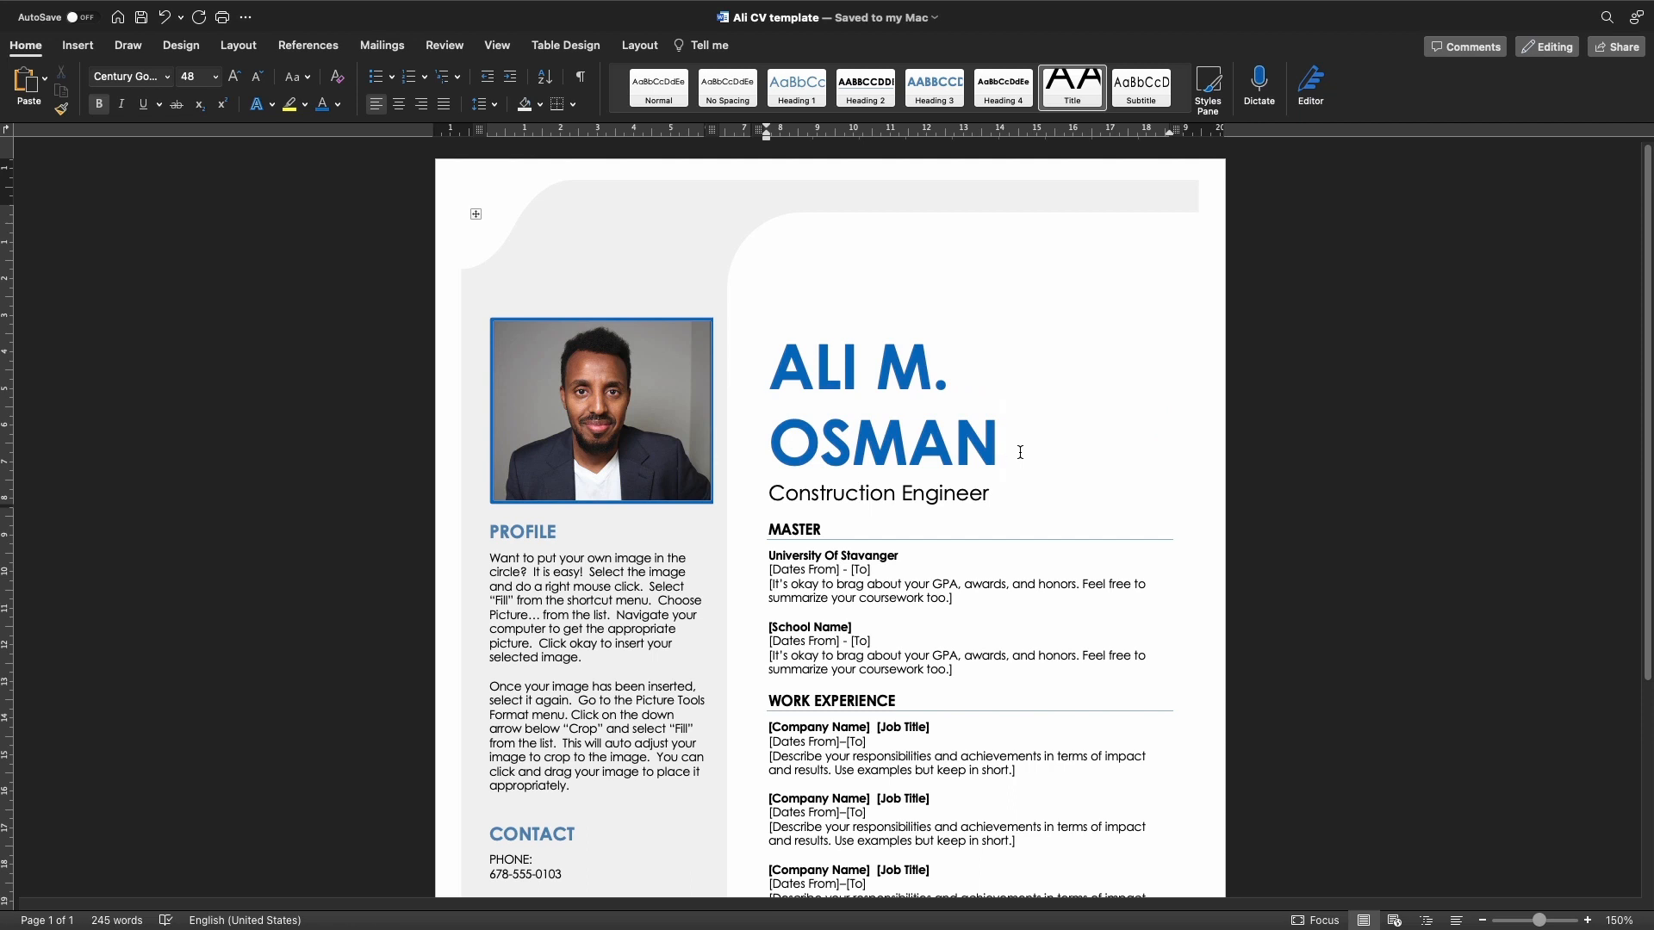